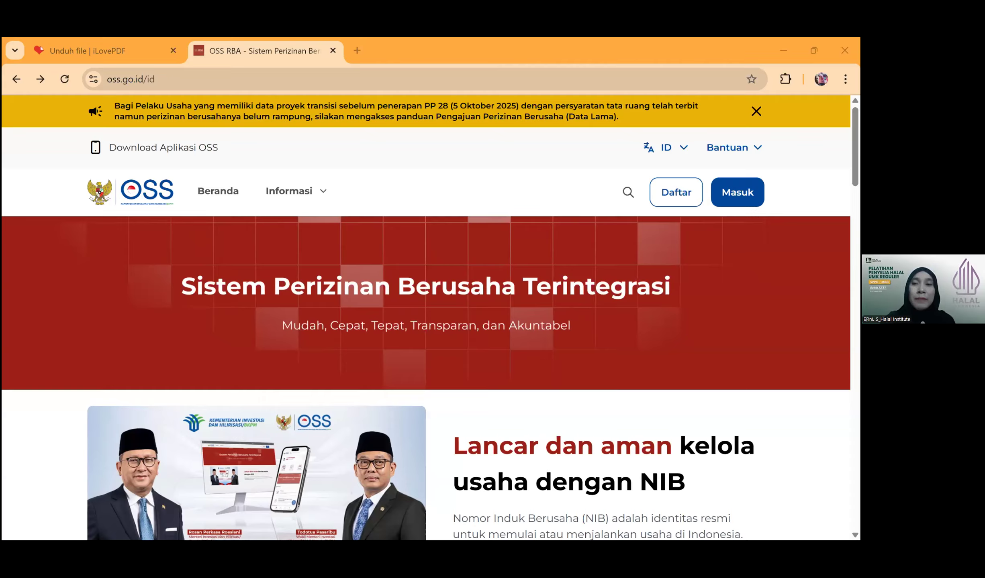
- Dismiss the announcement popup and go to Daftar to reach the Verifikasi Data registration step
click(737, 192)
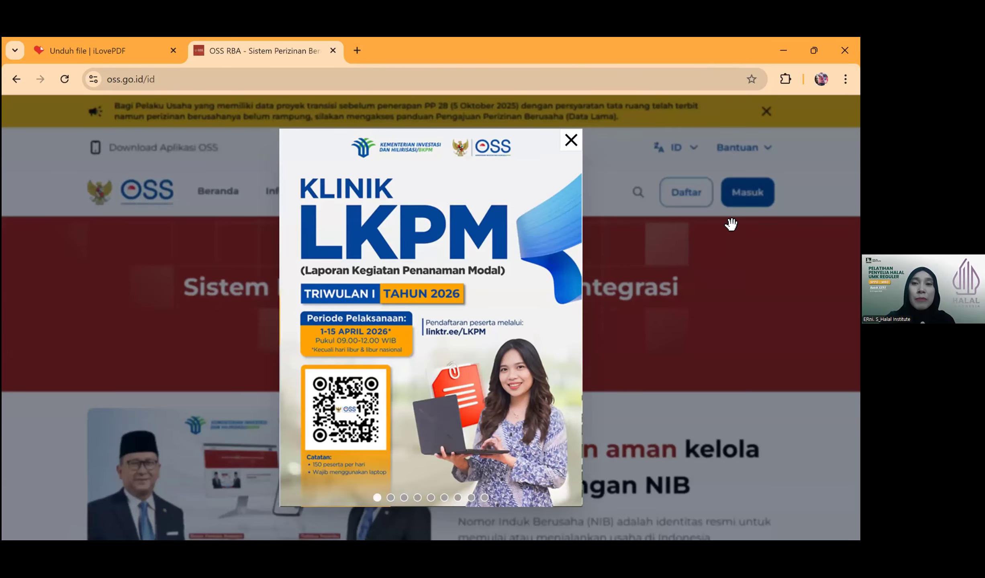
click(678, 199)
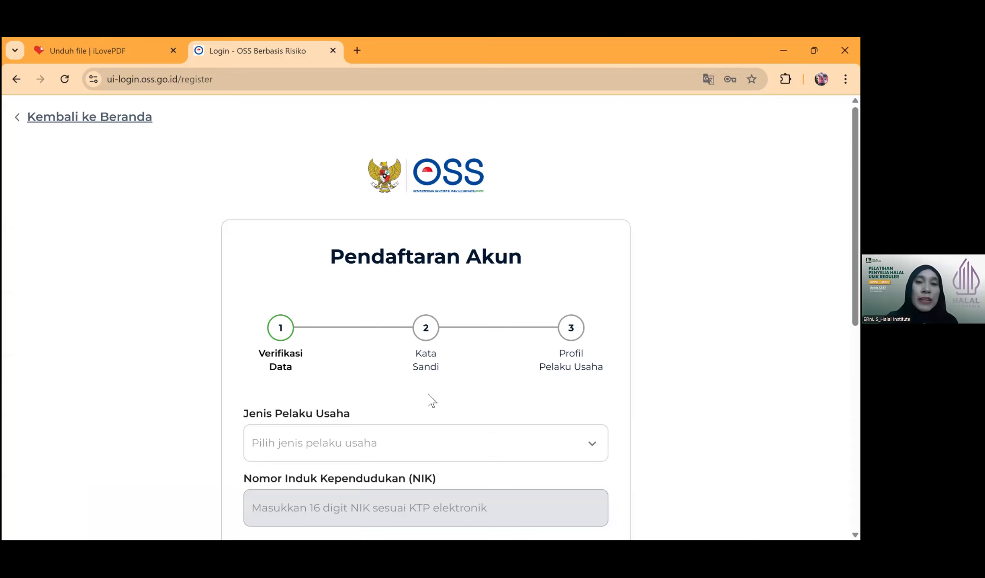
- Choose Orang Perseorangan as the Jenis Pelaku Usaha on the registration form
scroll(444, 316, down, 3)
click(435, 311)
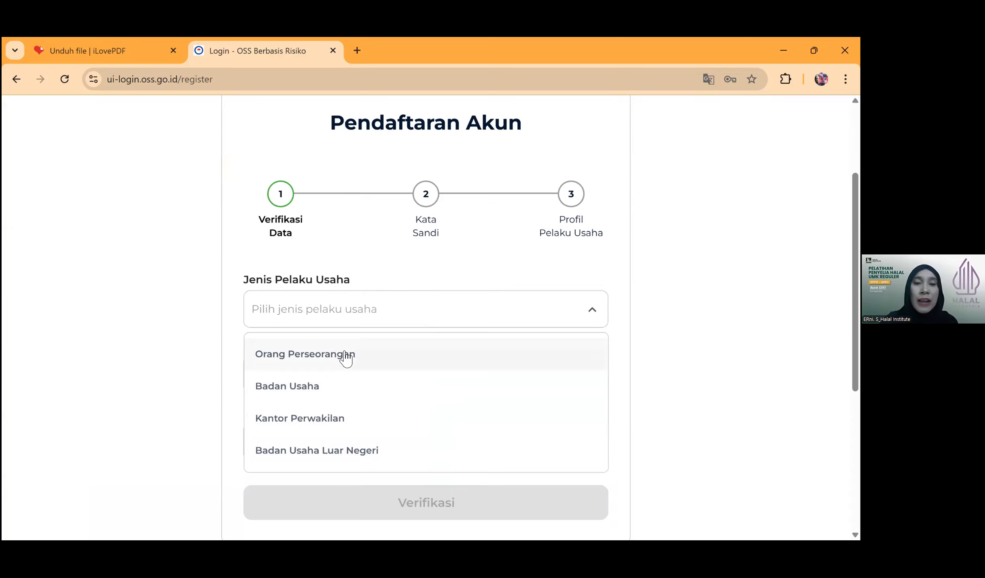
scroll(324, 415, down, 3)
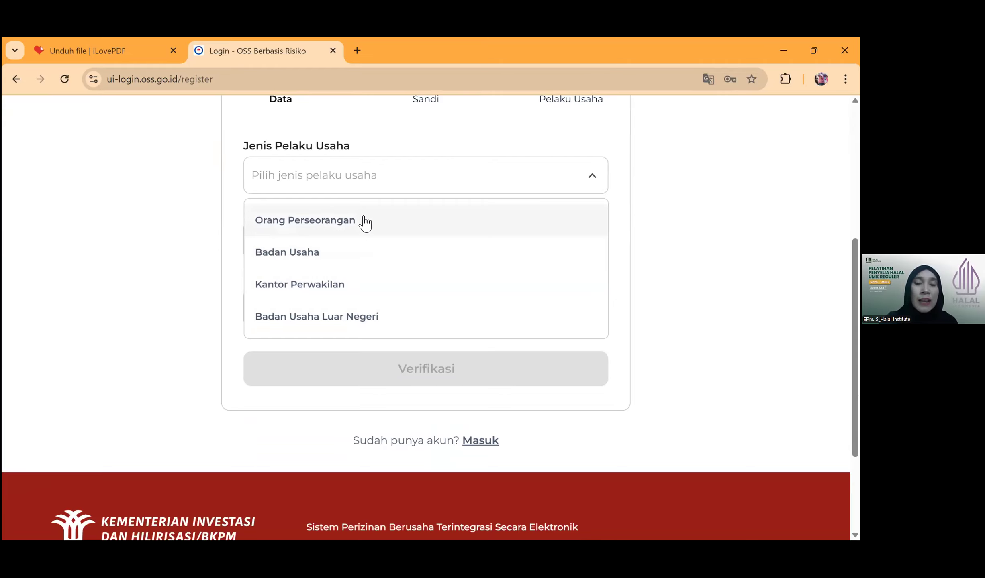
scroll(513, 350, up, 1)
scroll(513, 351, up, 2)
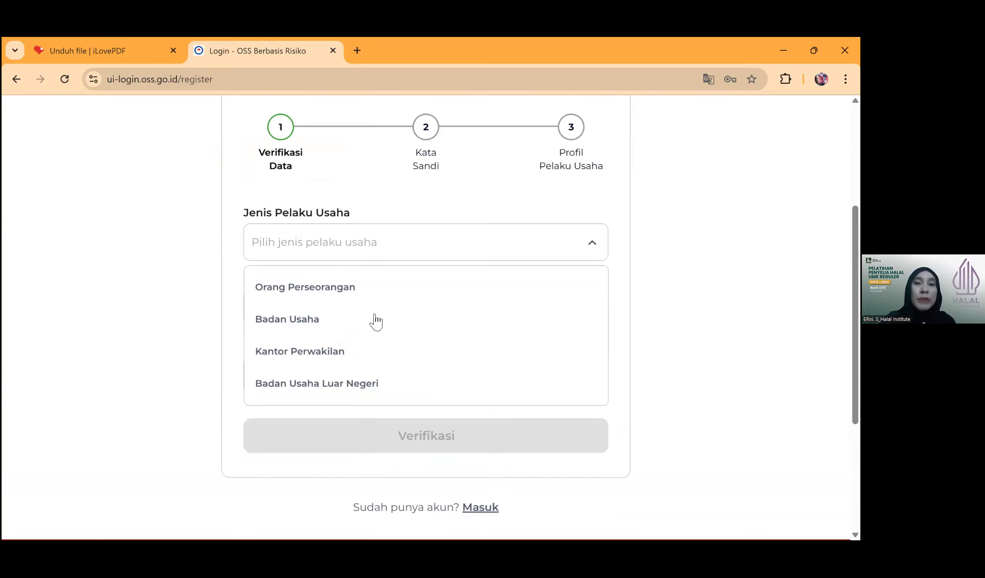
click(346, 293)
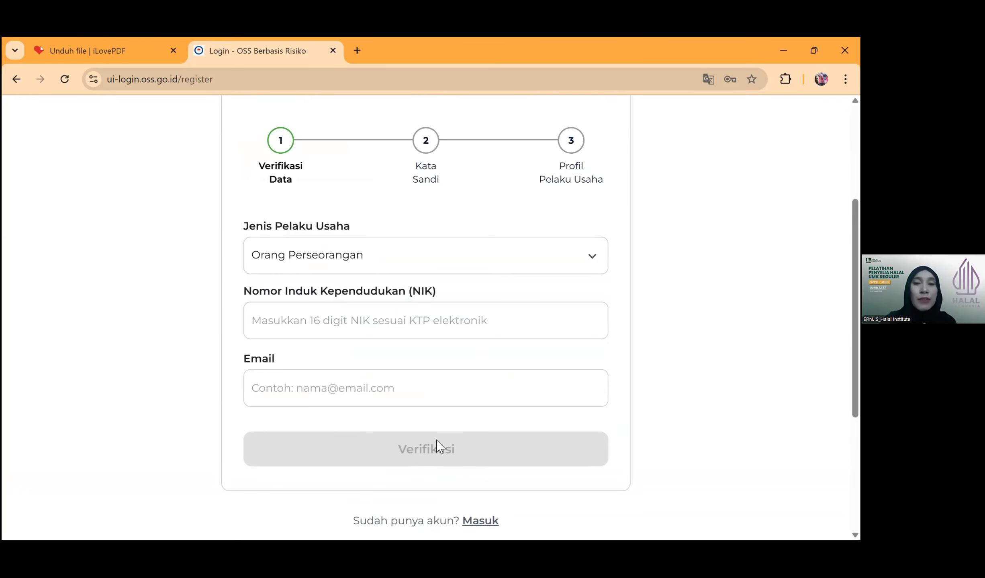
scroll(392, 314, up, 3)
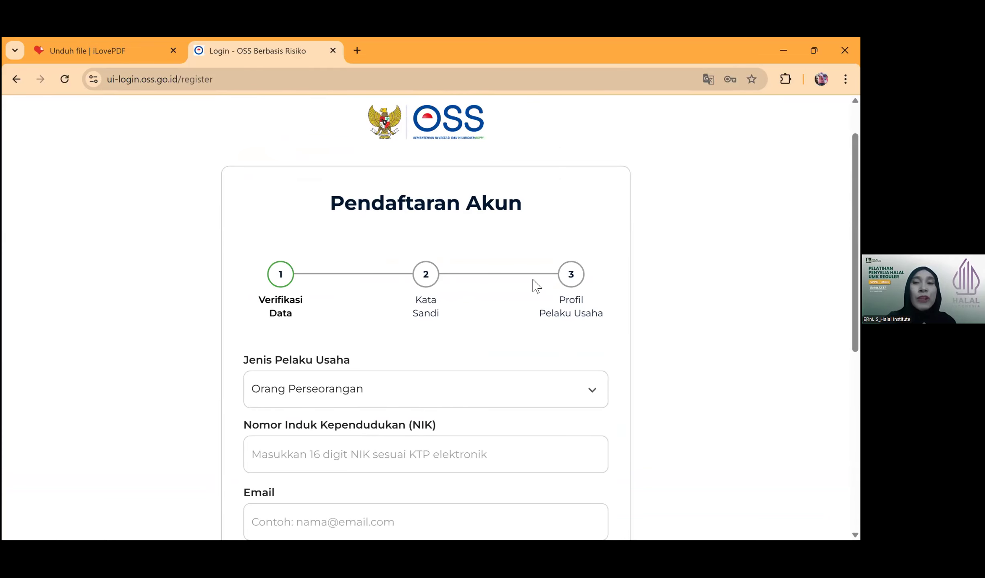
scroll(344, 321, up, 2)
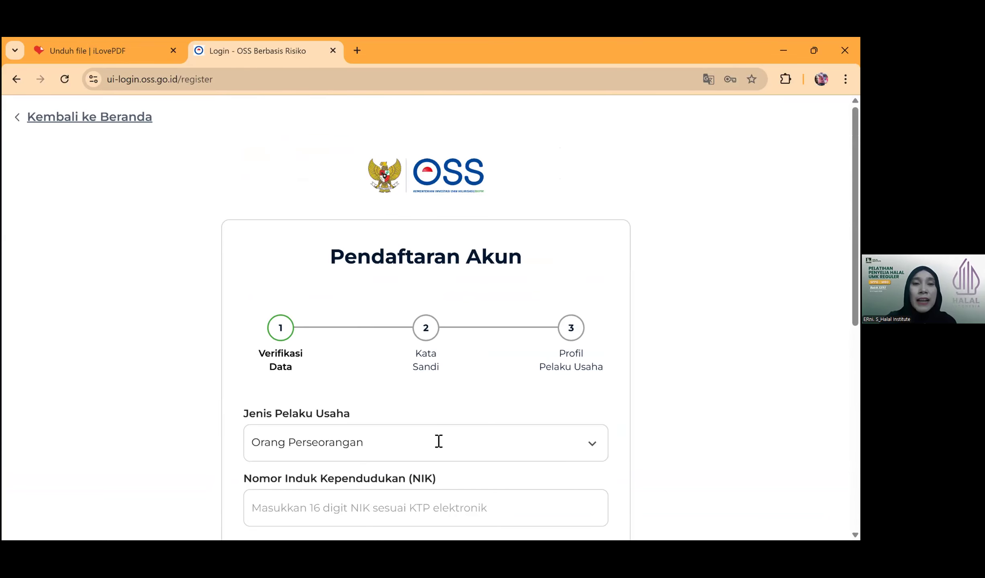
scroll(435, 422, down, 1)
scroll(435, 403, down, 2)
scroll(225, 263, up, 3)
- Switch to the Masuk page and sign in with the autofilled account credentials
click(53, 119)
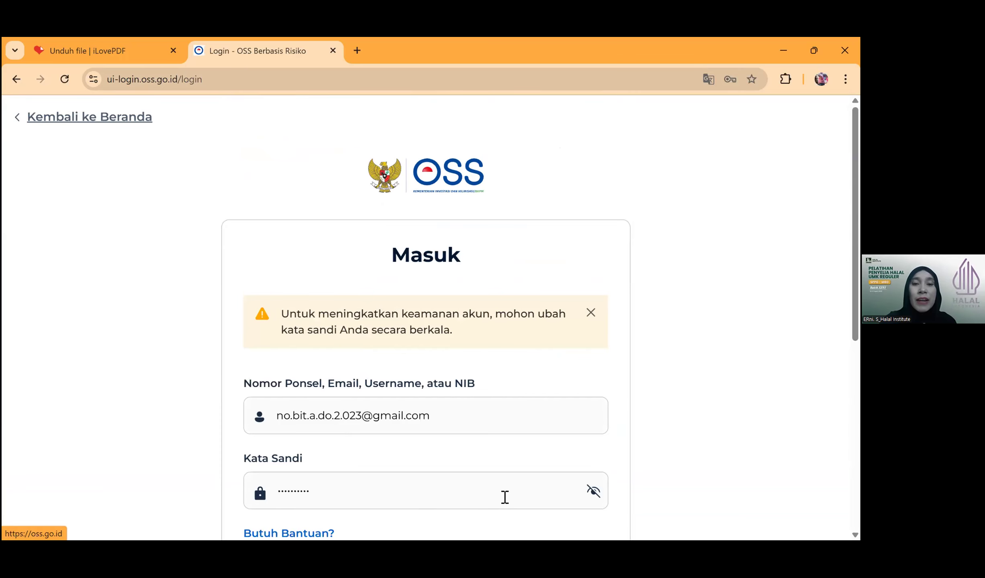
scroll(376, 501, down, 3)
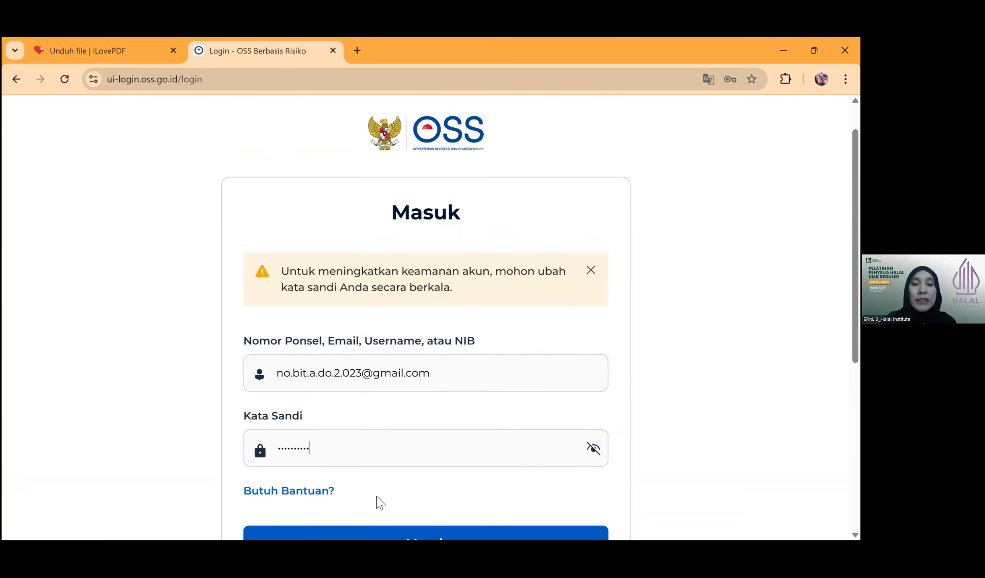
click(451, 441)
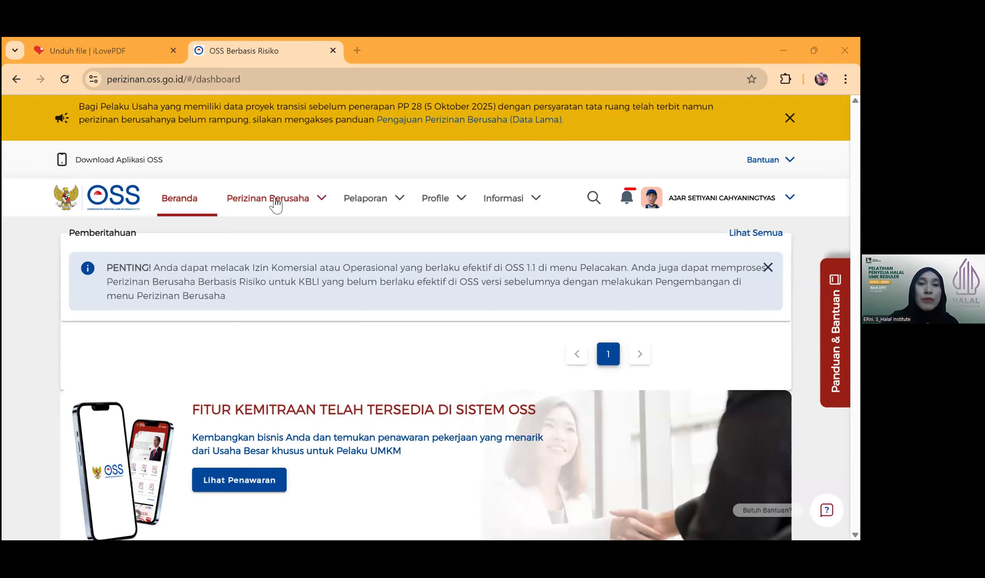
- Navigate through Perizinan Berusaha > Kelola Usaha to Lokasi Usaha
click(275, 202)
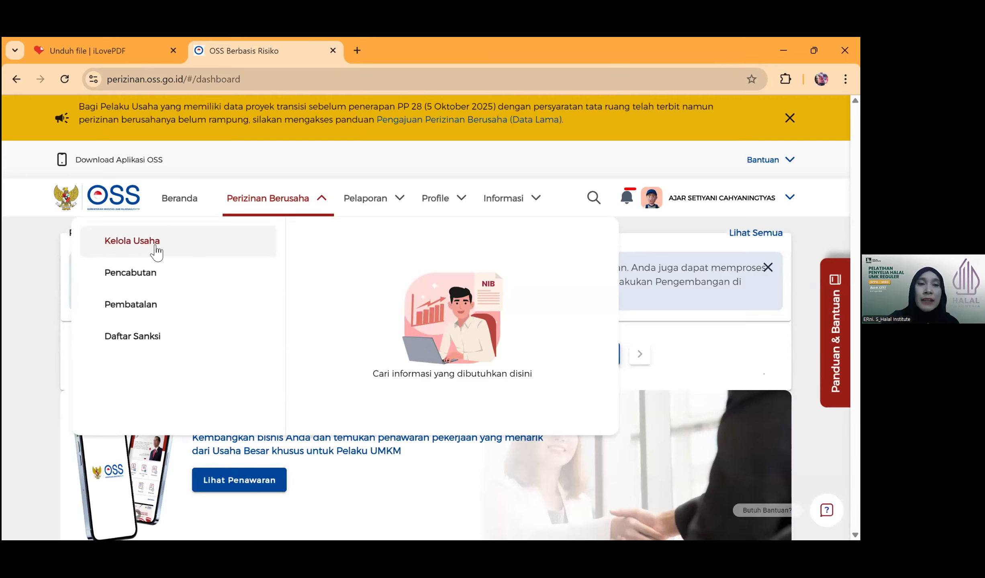
click(156, 252)
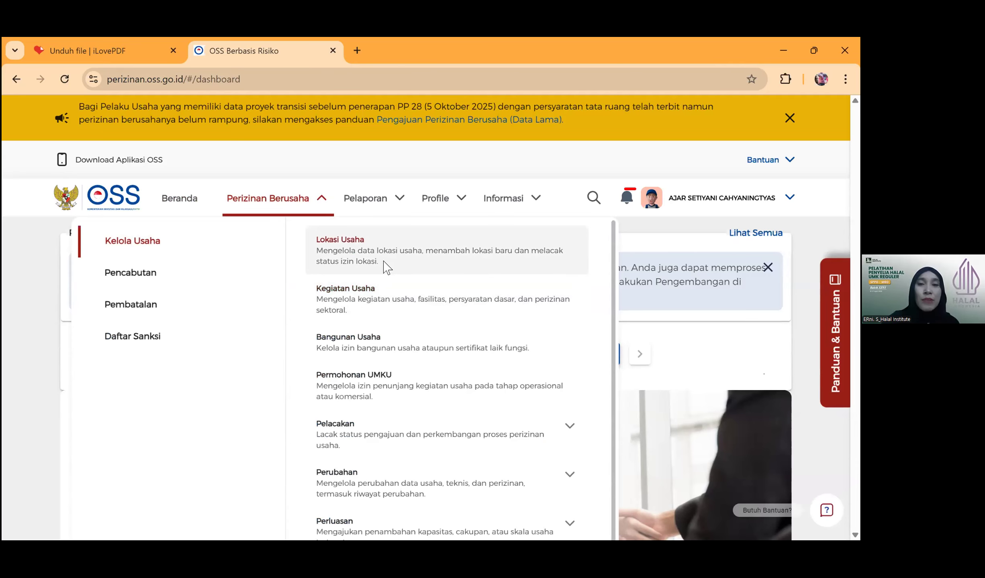
click(384, 267)
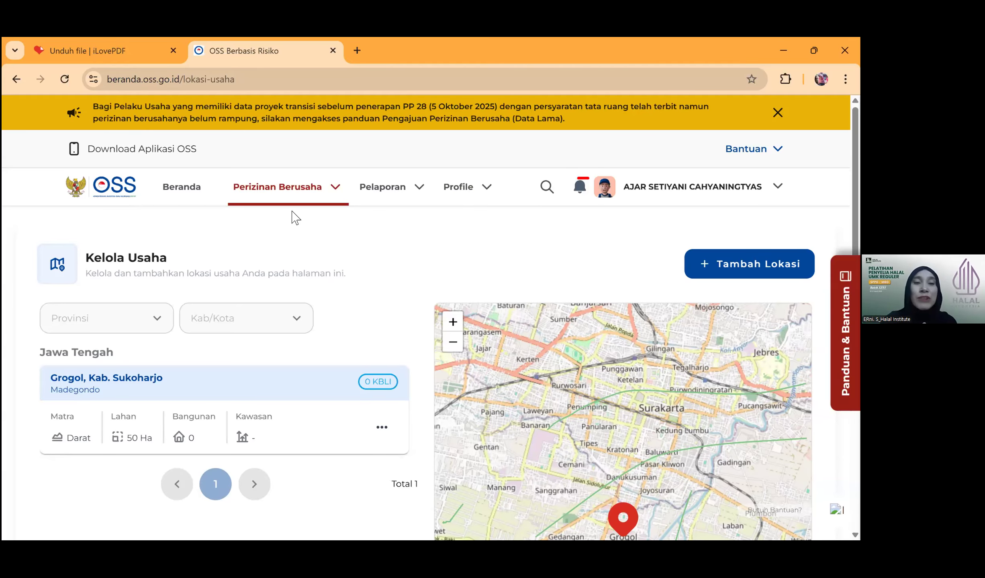
- Return to the dashboard and reopen Perizinan Berusaha > Kelola Usaha > Lokasi Usaha
click(16, 81)
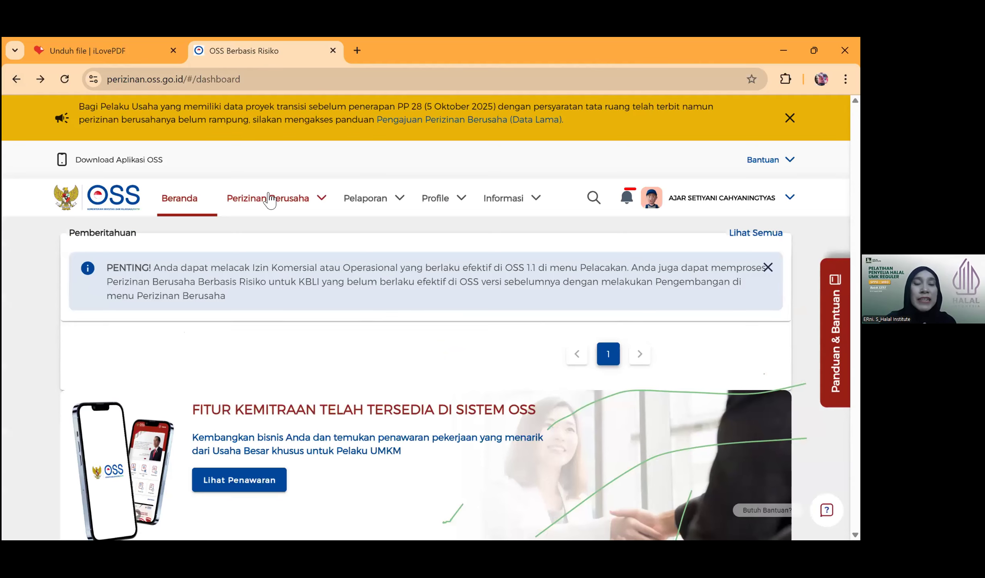
click(269, 199)
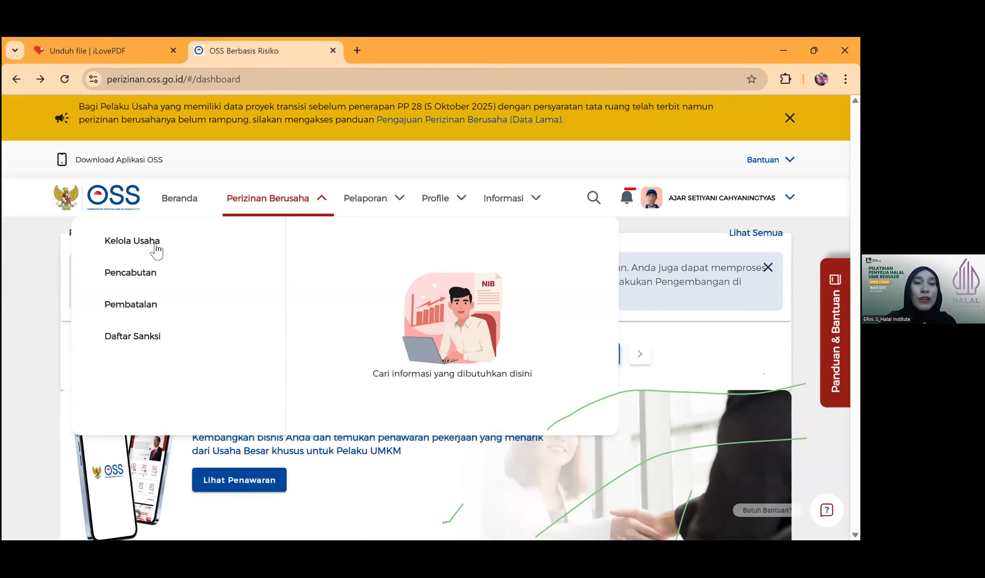
click(157, 246)
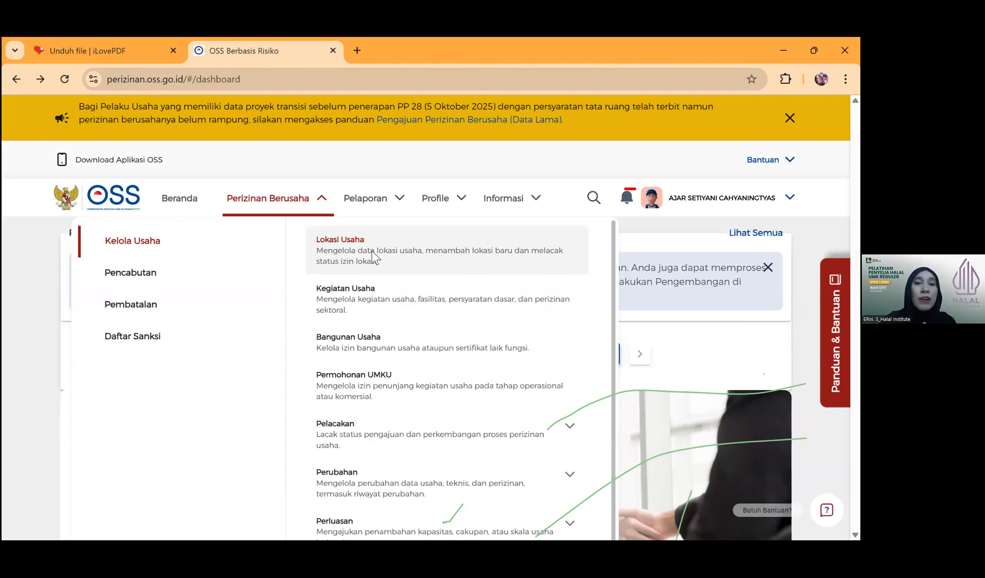
click(373, 257)
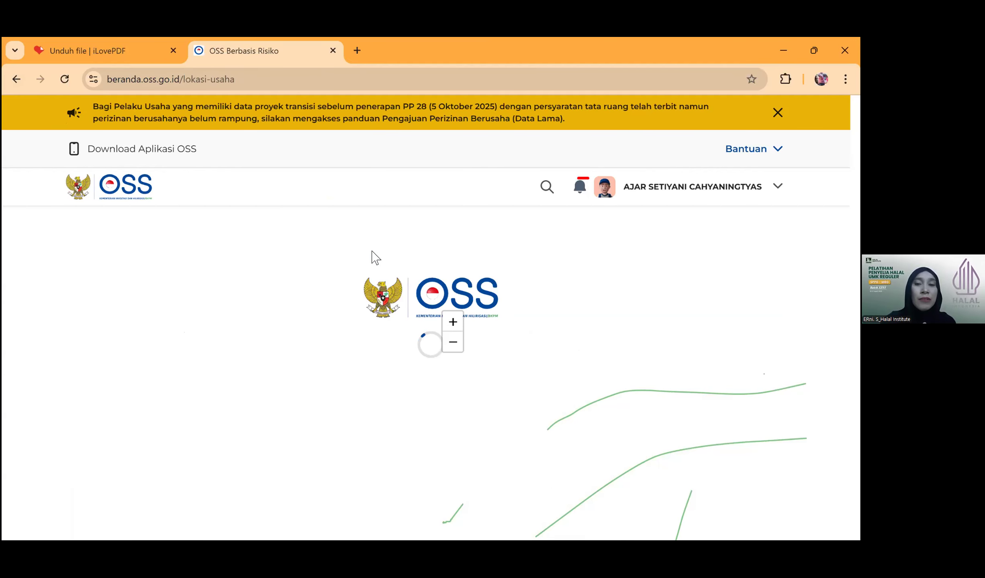
- Filter the locations to Provinsi Jawa Tengah and Kab/Kota Kab. Sukoharjo
click(122, 320)
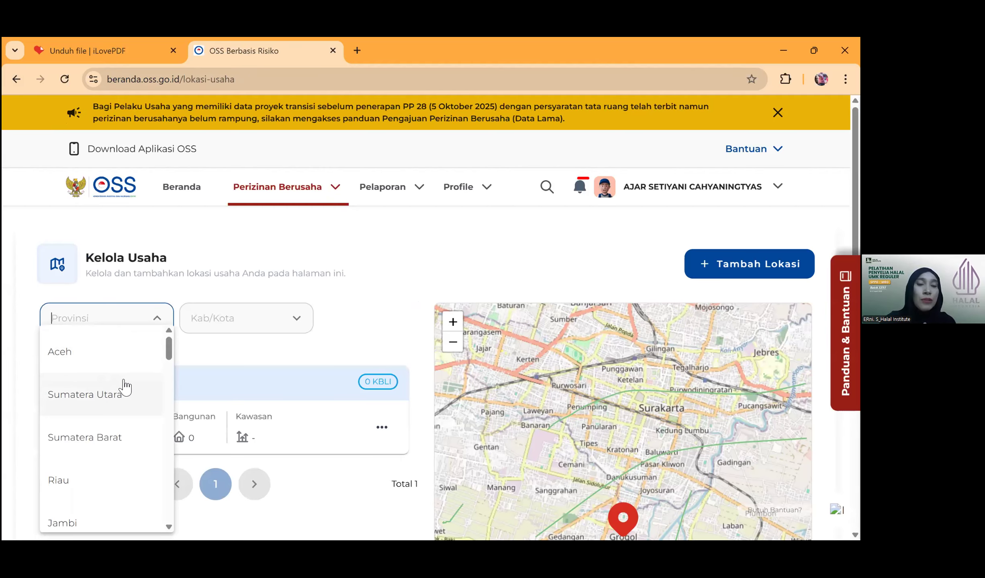
scroll(120, 386, down, 2)
scroll(120, 387, down, 4)
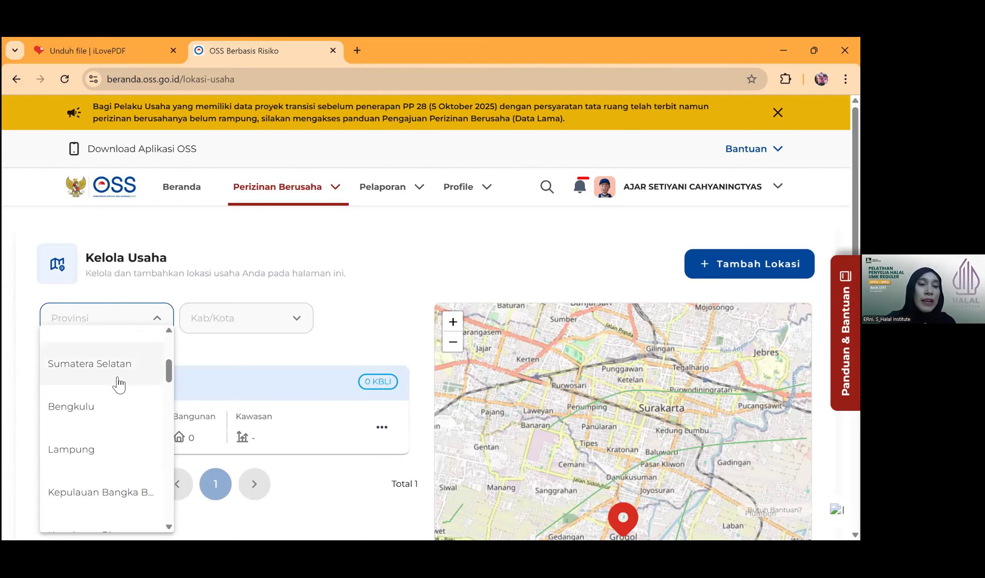
scroll(73, 402, down, 3)
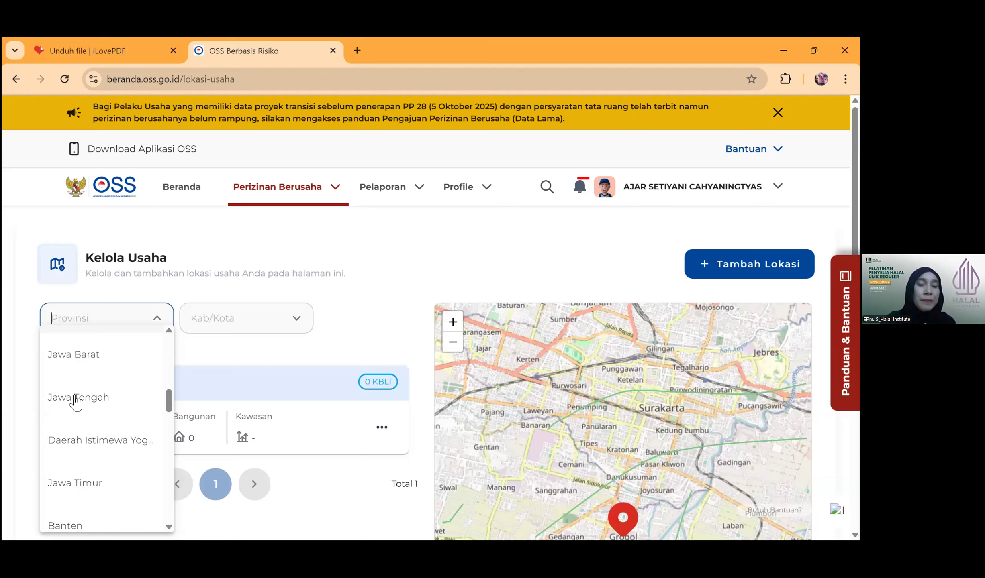
click(76, 397)
click(269, 323)
scroll(276, 438, down, 5)
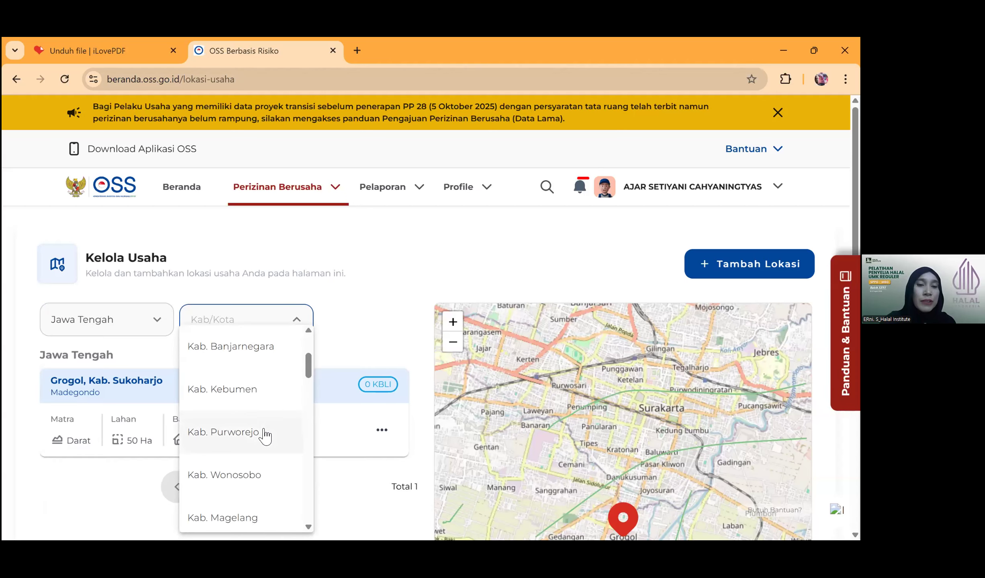
scroll(264, 429, down, 3)
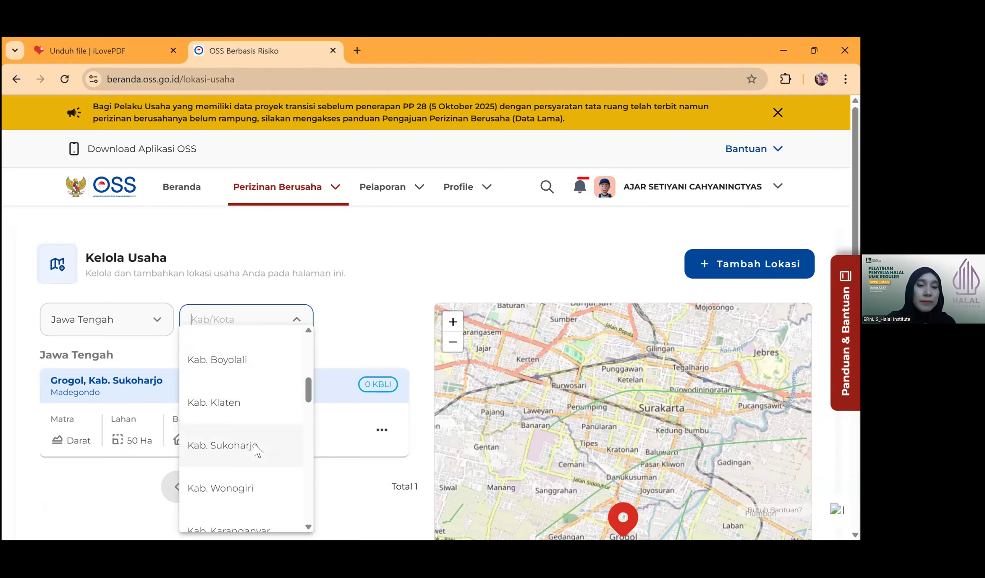
click(254, 444)
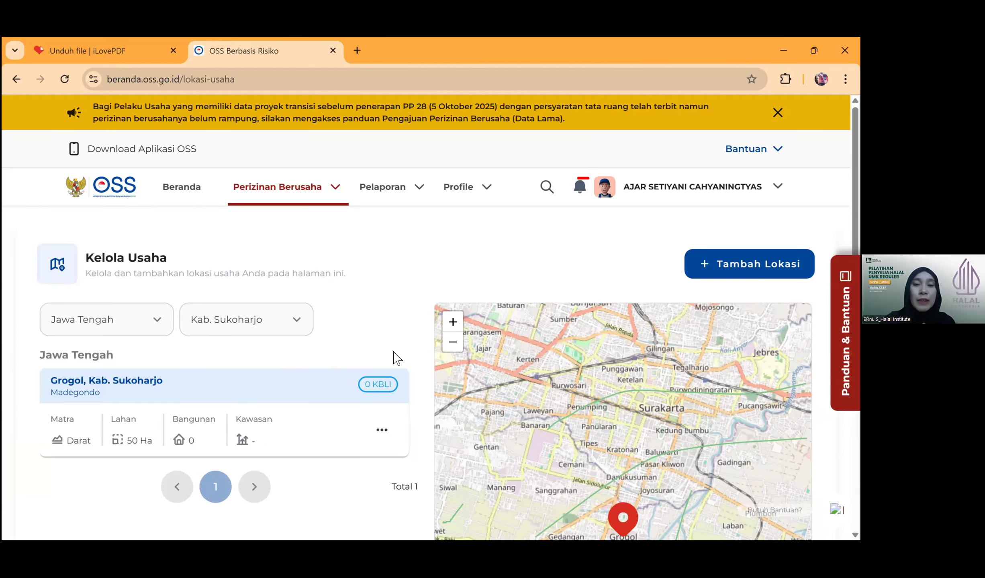
scroll(401, 340, down, 4)
scroll(409, 338, up, 4)
- Add a new position location set to Darat and Individual, requesting Mikro basic requirements
click(749, 264)
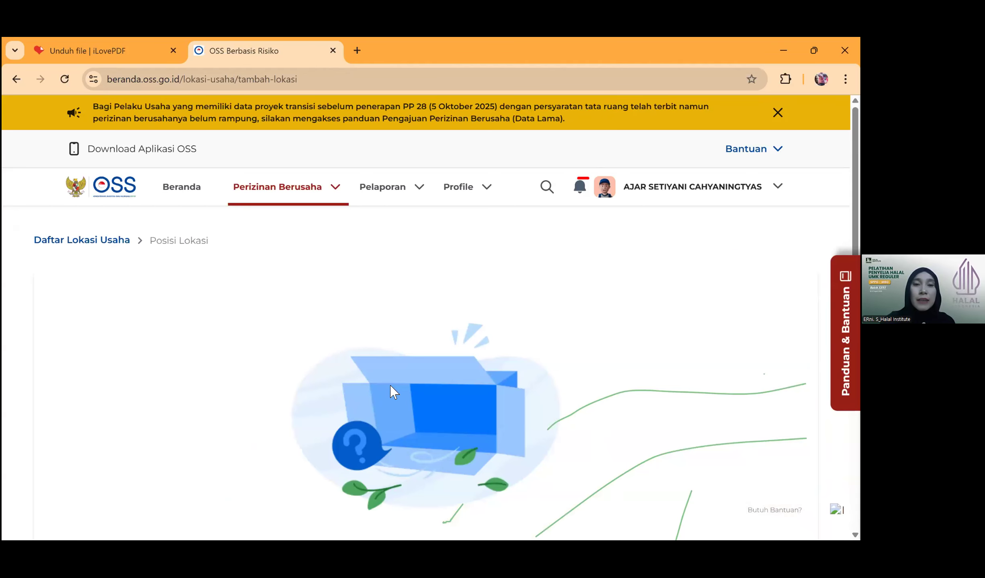
scroll(248, 345, down, 6)
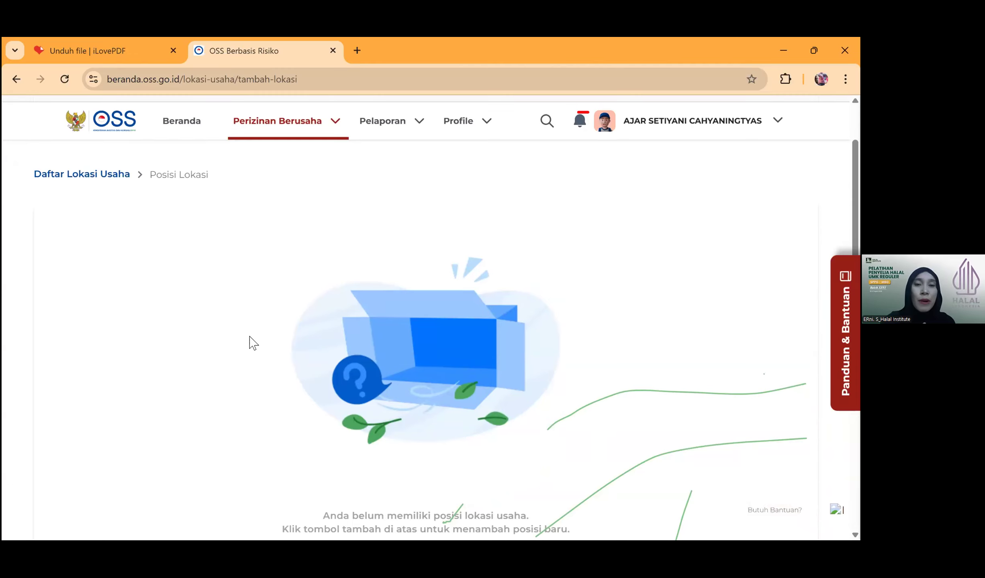
click(391, 363)
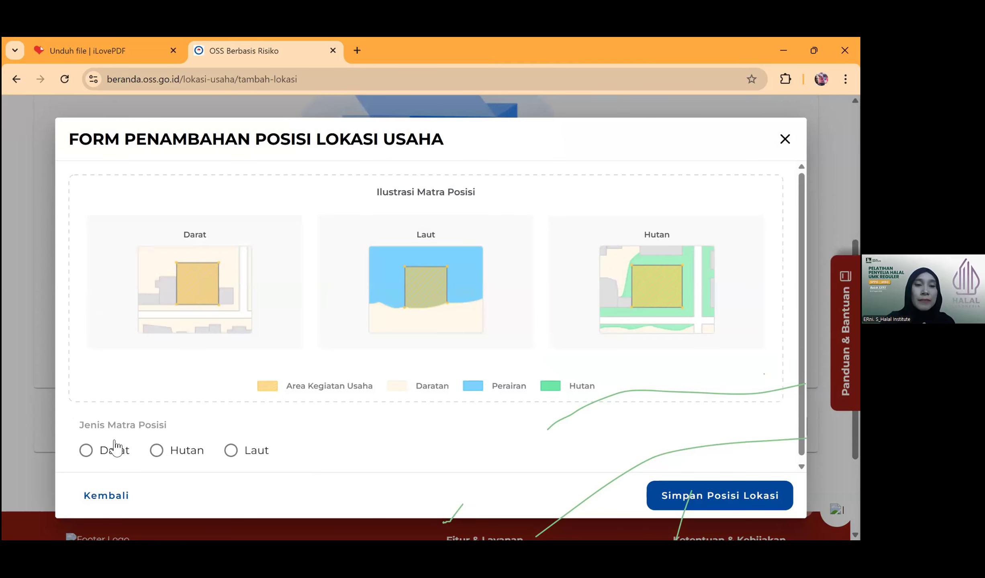
click(86, 451)
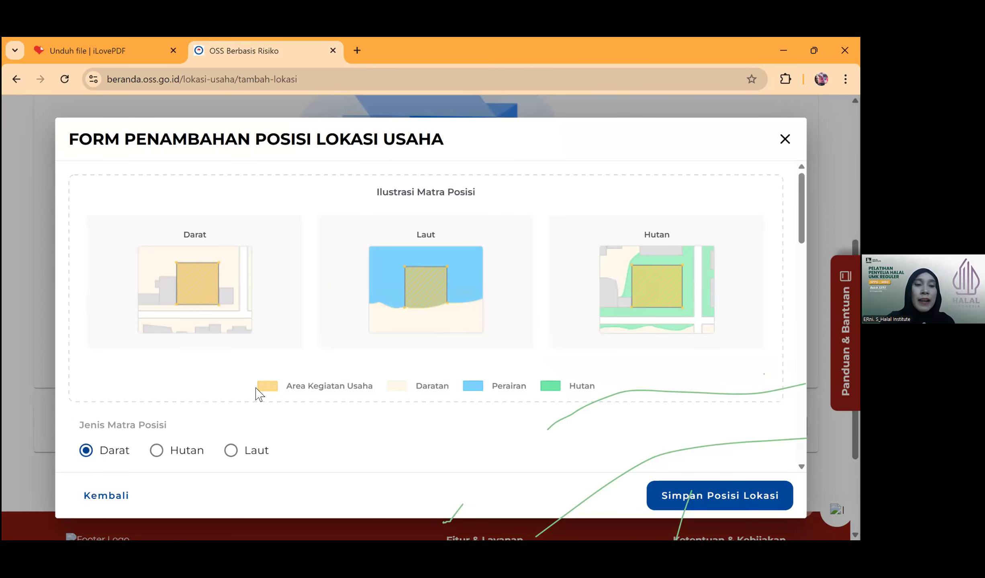
scroll(285, 347, down, 2)
scroll(285, 346, down, 5)
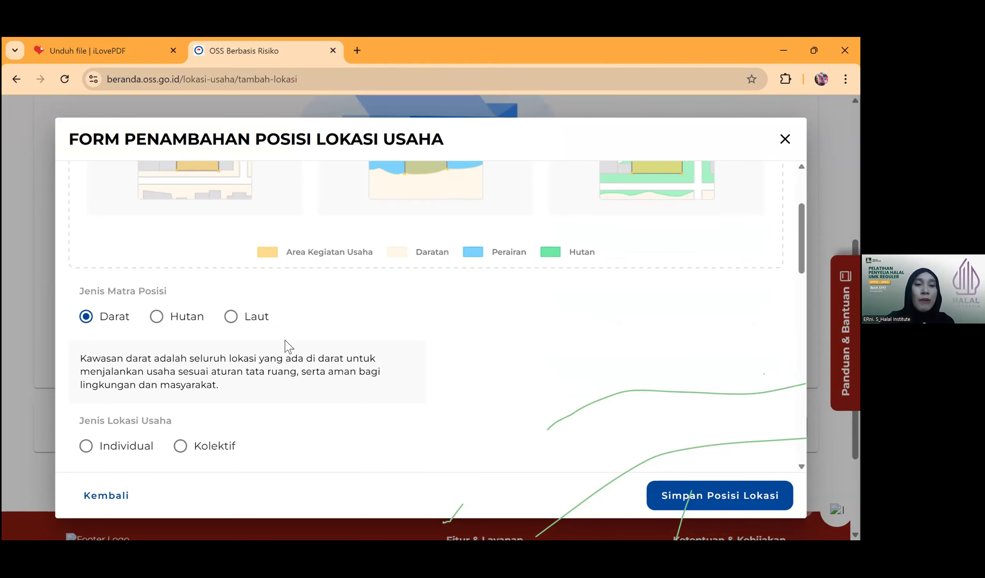
scroll(285, 345, down, 1)
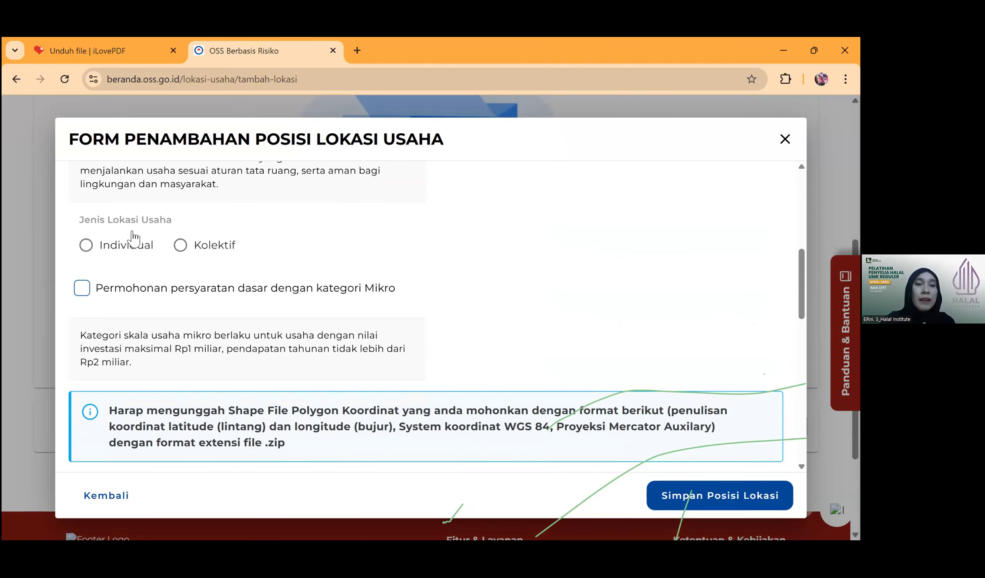
click(84, 251)
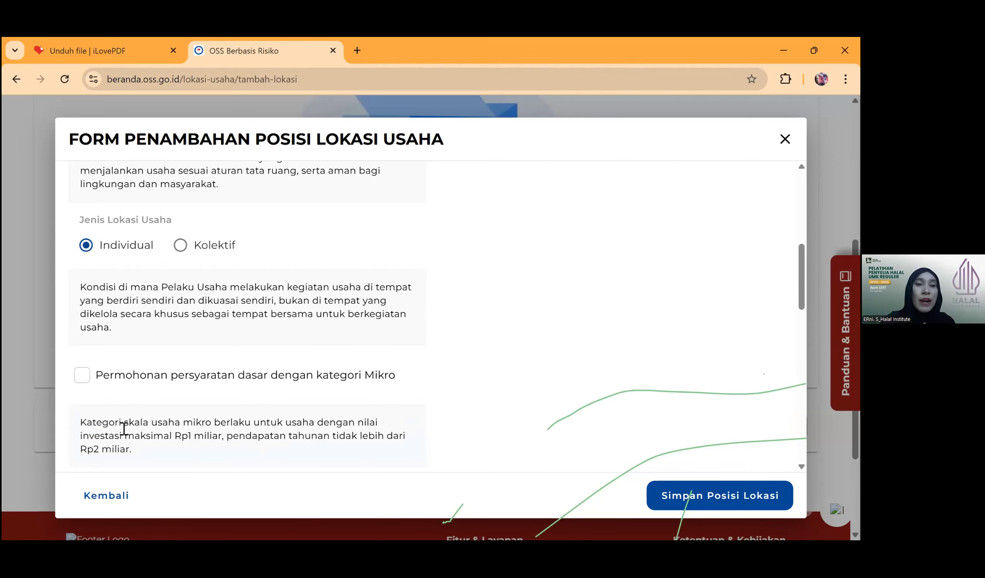
click(82, 377)
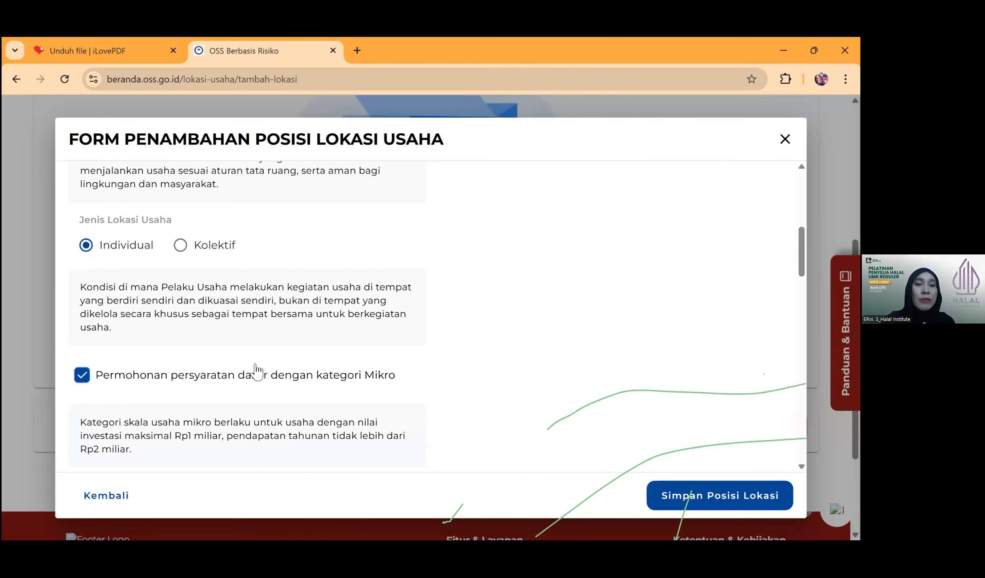
scroll(251, 366, down, 3)
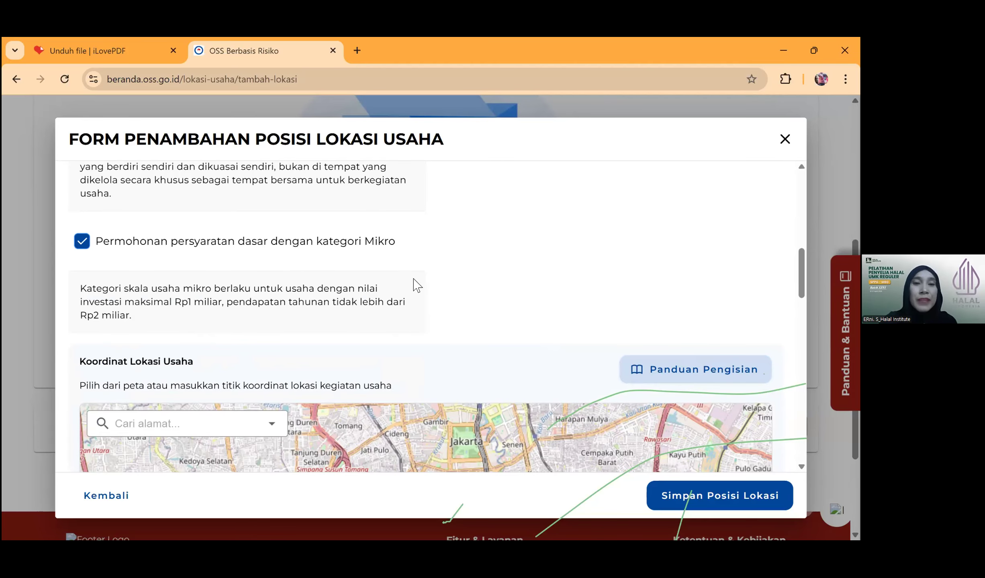
- Search the map for 'grogol sukoharjo' and pin the first suggested location
scroll(415, 279, down, 1)
scroll(317, 277, down, 2)
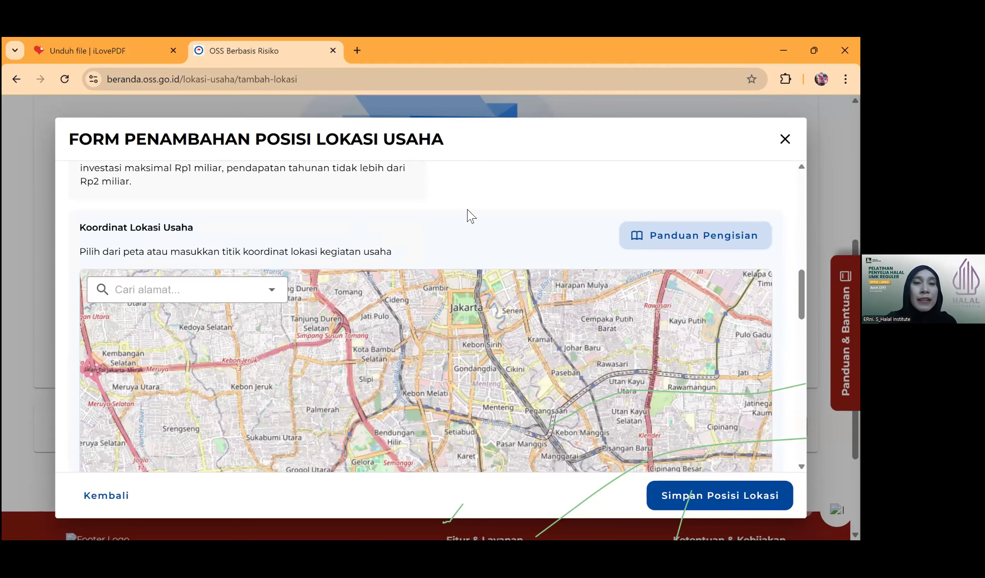
scroll(241, 229, down, 2)
click(137, 219)
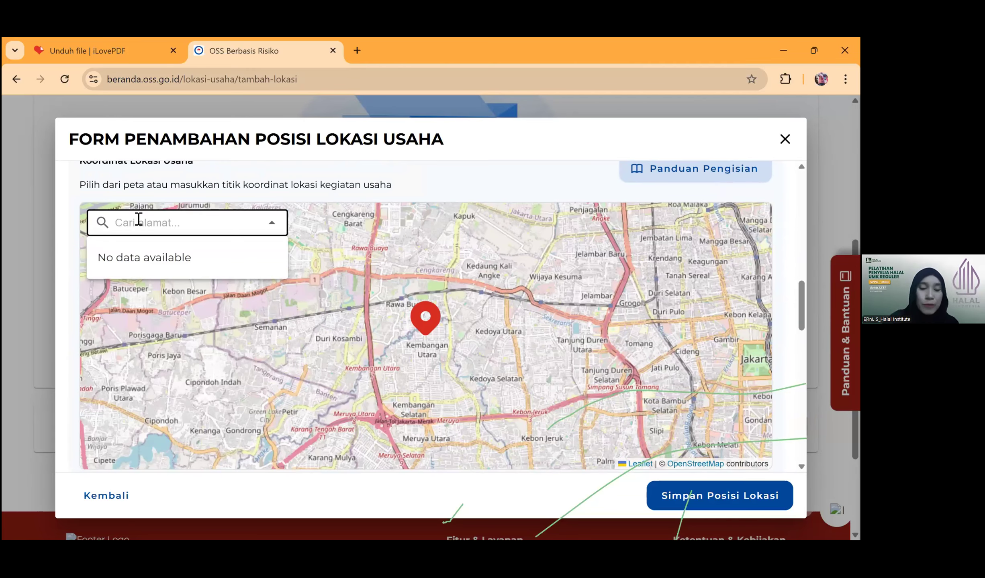
text(grogol )
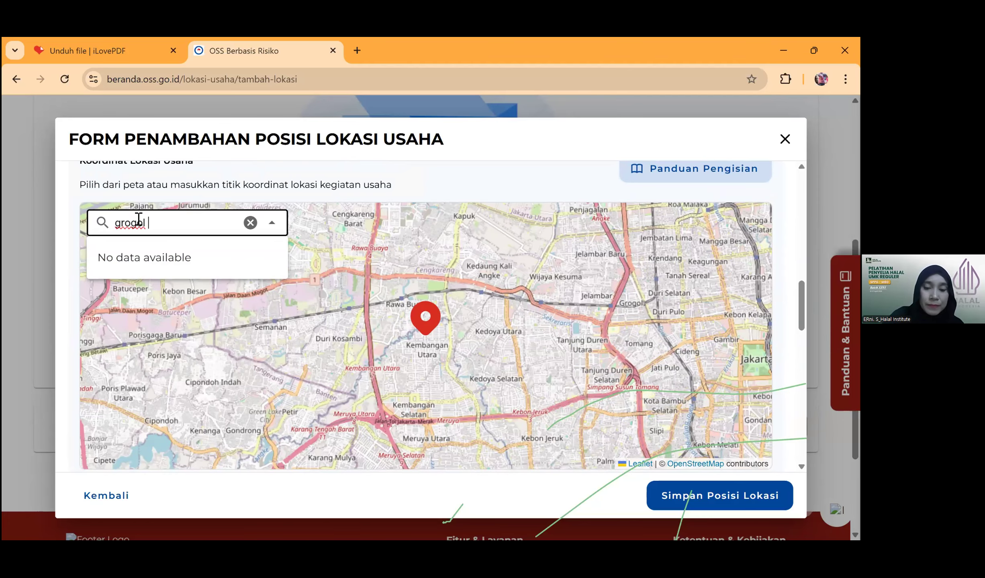
text(sukorahjo)
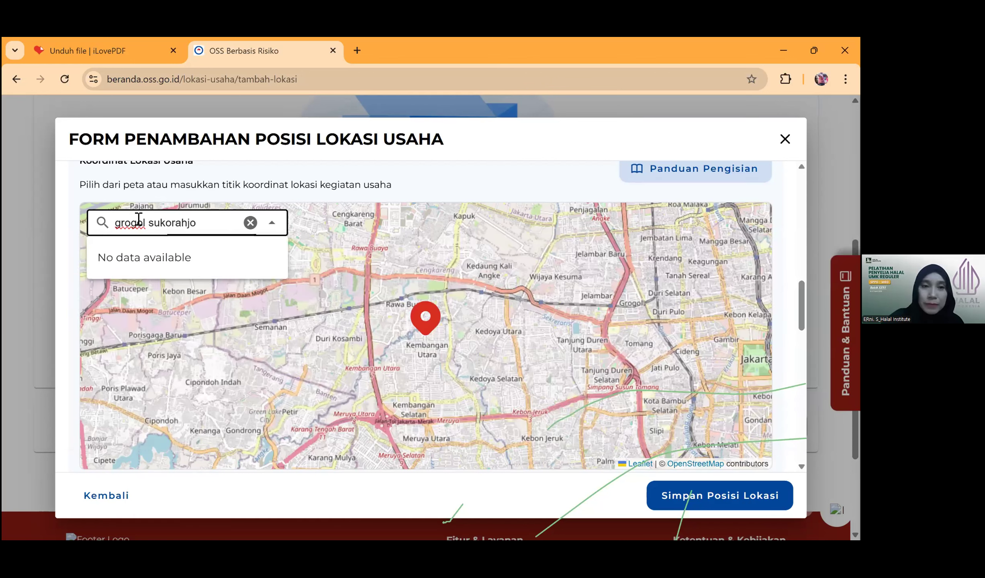
key(BackSpace)
key(BackSpace)
key(BackSpace)
key(BackSpace)
key(BackSpace)
text(harjo)
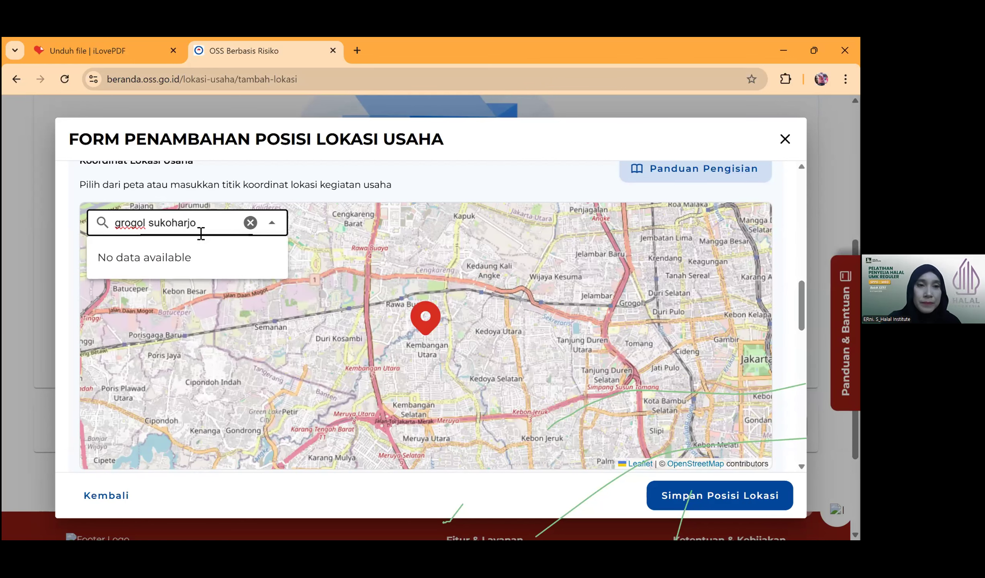
click(185, 253)
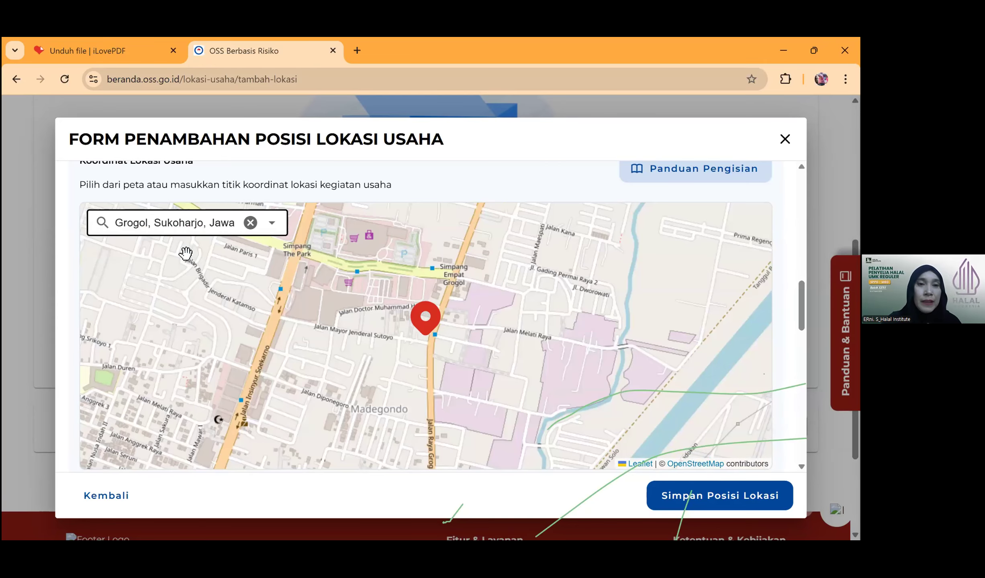
click(720, 500)
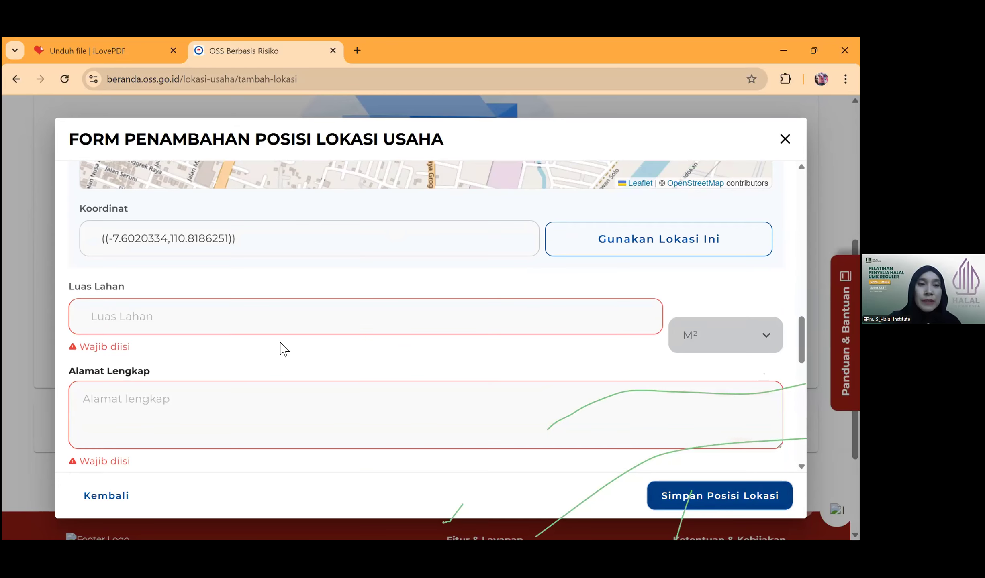
click(245, 247)
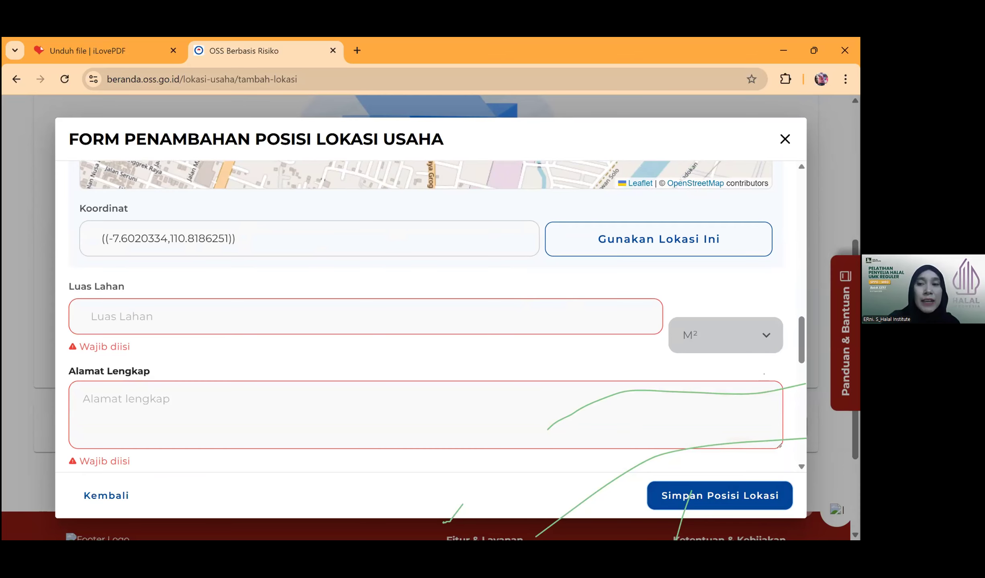
drag(801, 340, 801, 254)
scroll(439, 319, down, 7)
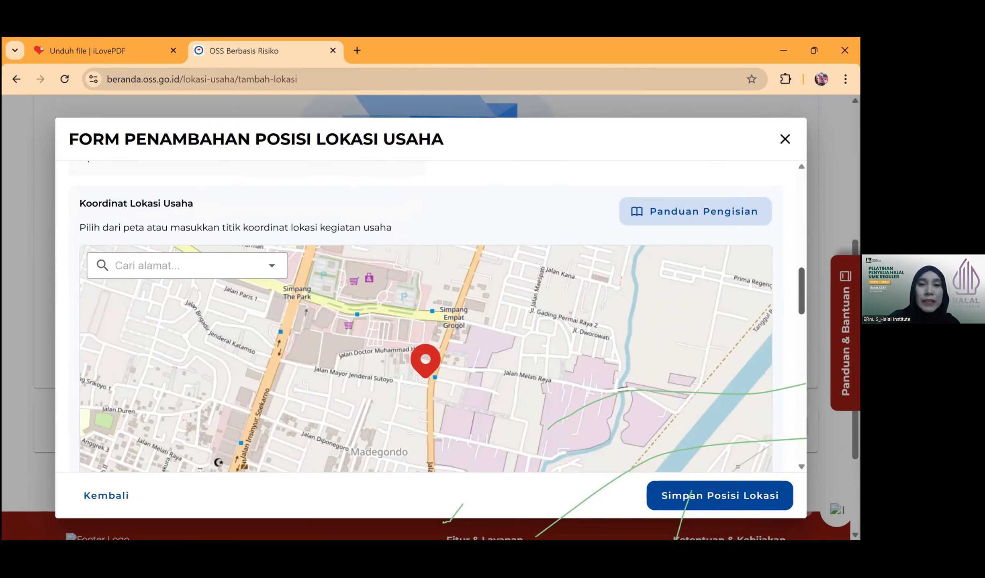
scroll(680, 277, down, 1)
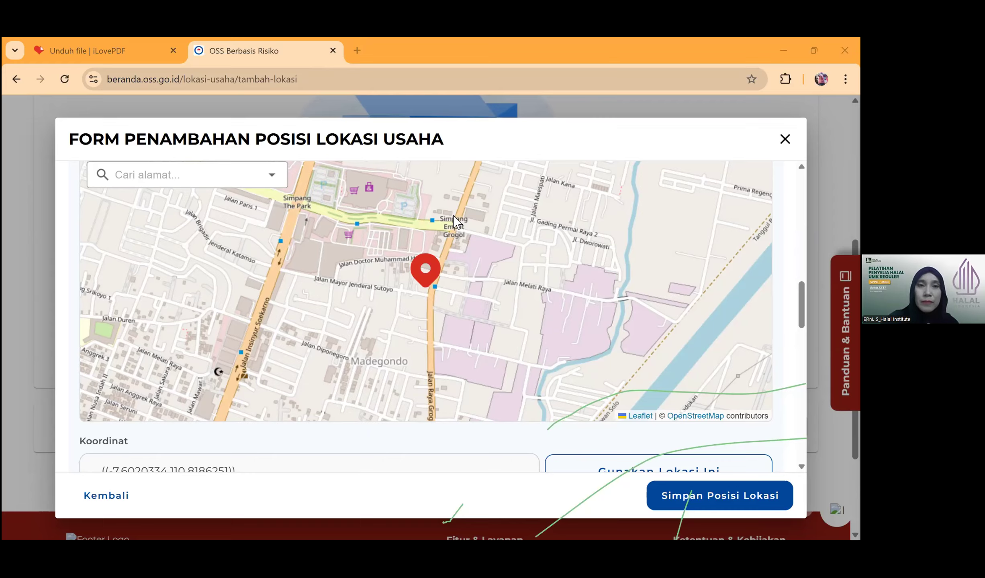
click(706, 491)
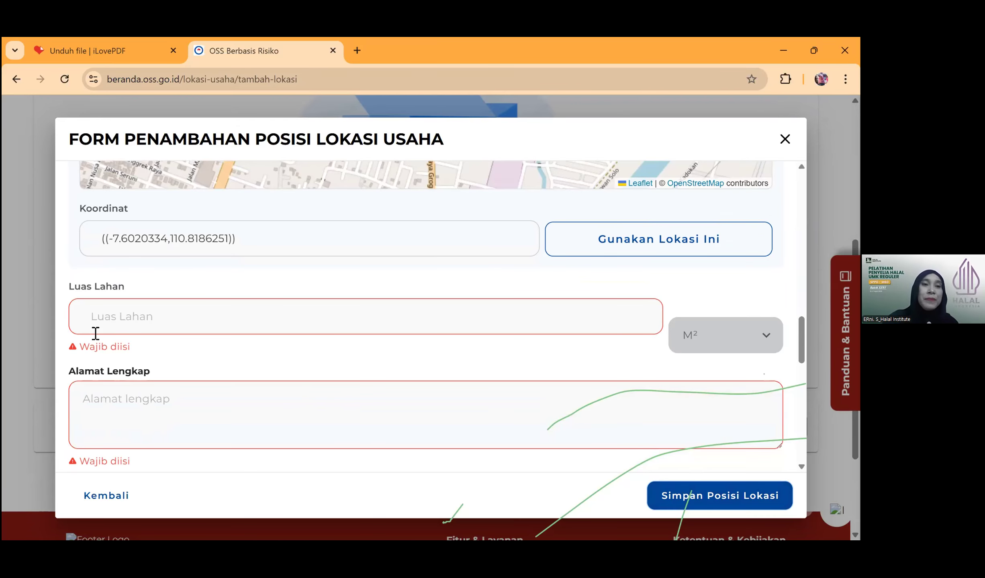
- Enter land area 400 M² and full address 'grogol sukoharjo', then bring up the Provinsi list
click(103, 324)
text(400)
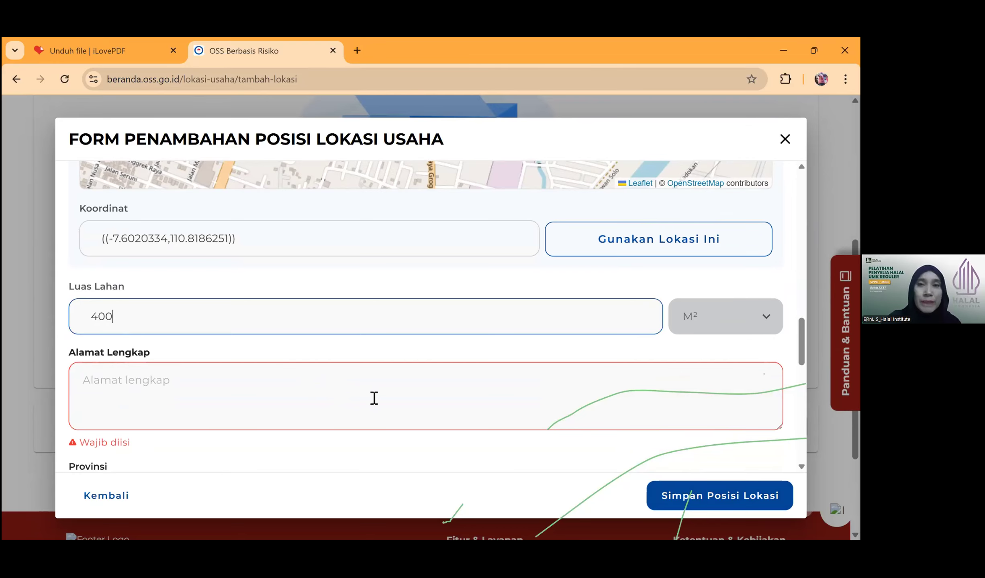
click(117, 384)
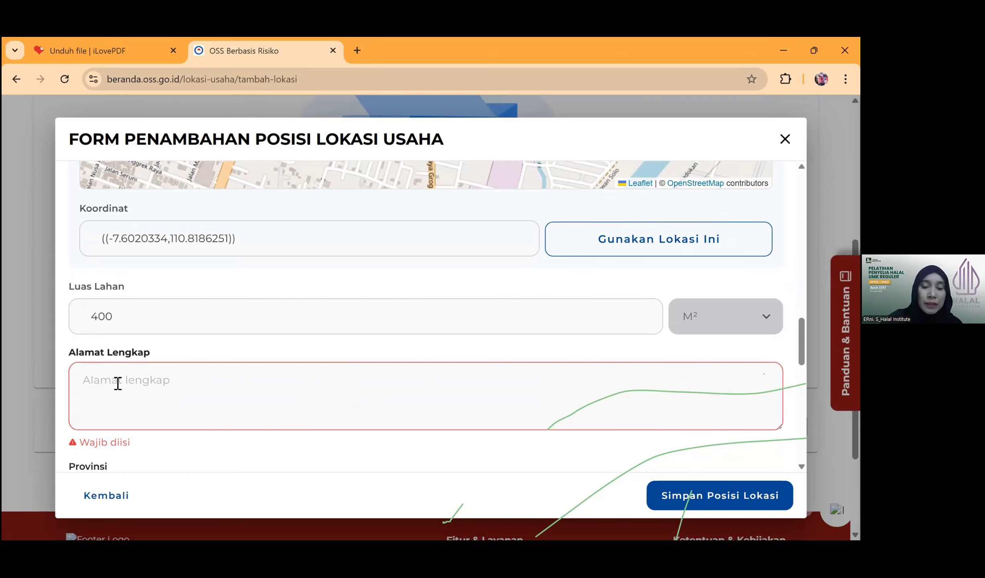
text(grogol sukohr)
key(BackSpace)
text(arjo)
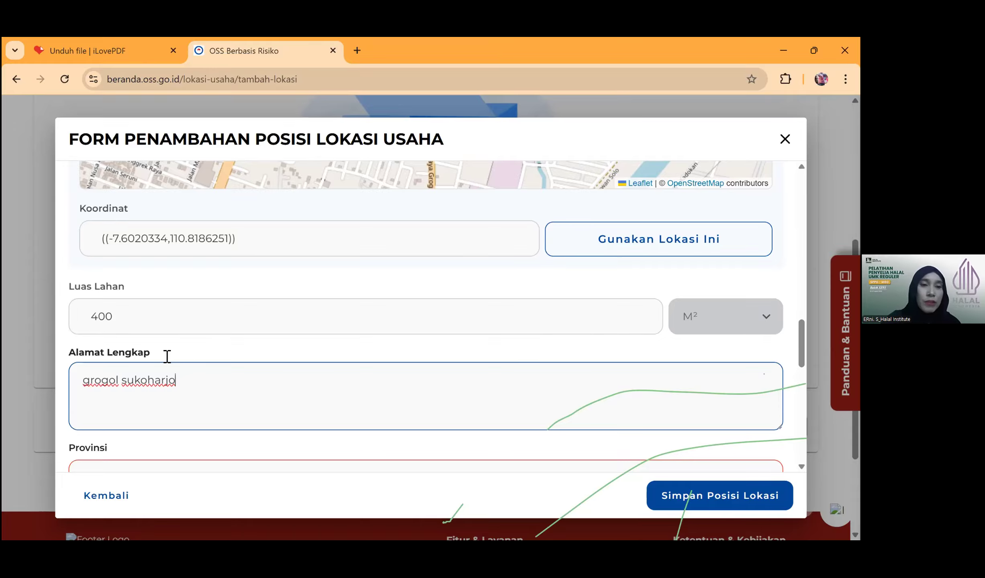
scroll(116, 346, down, 3)
click(116, 345)
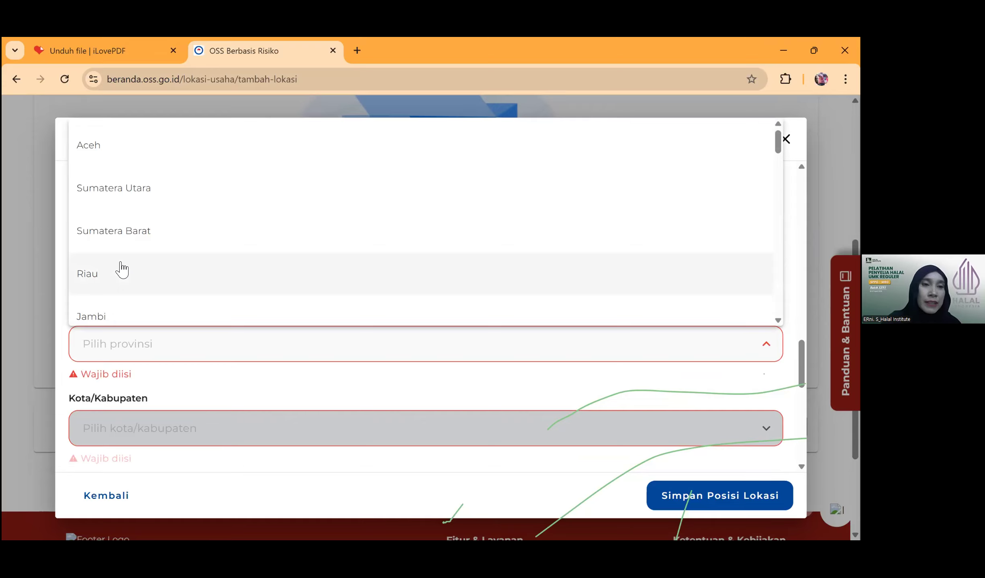
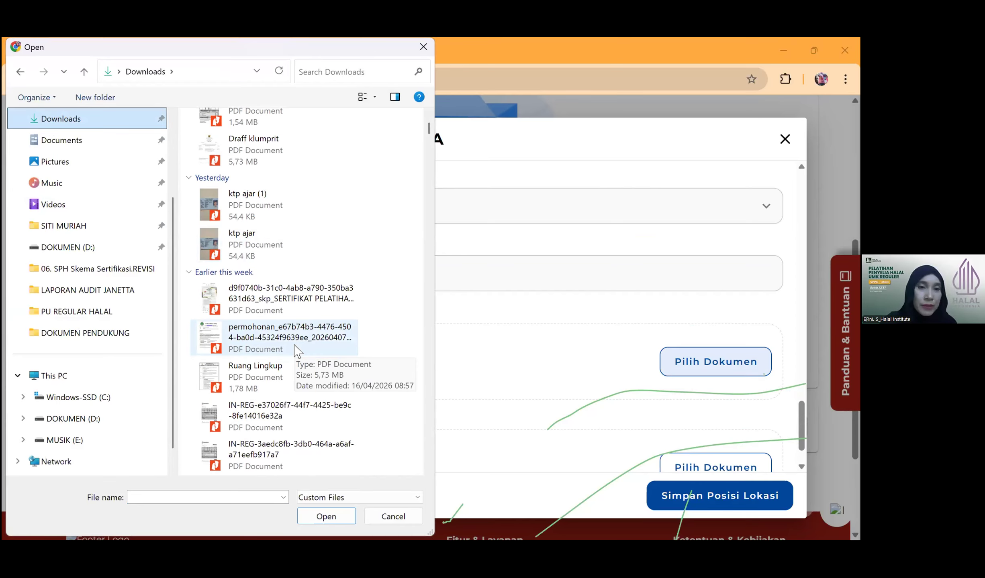
- Attach the first KTP ID-card PDF as the administrative location document
scroll(298, 350, down, 15)
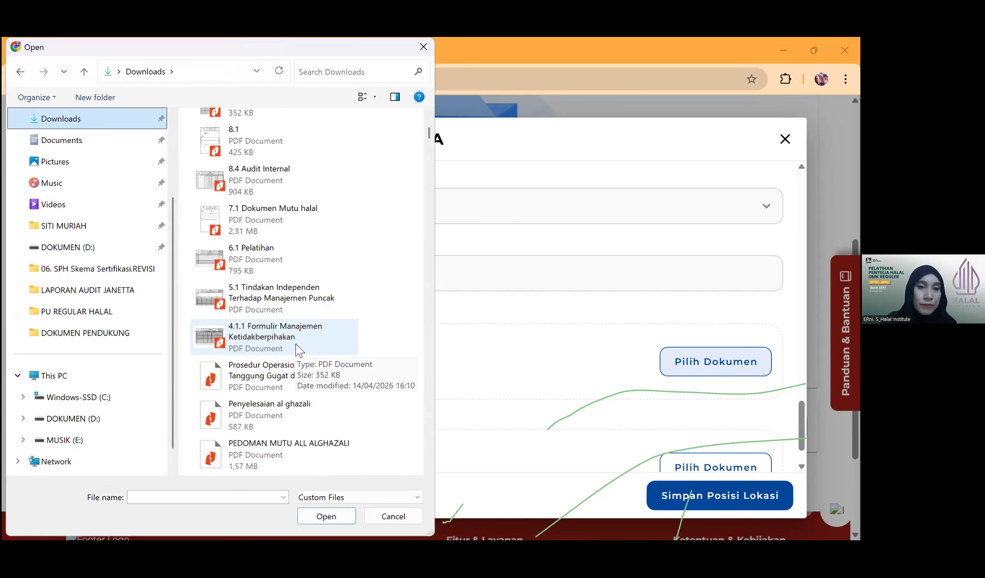
scroll(297, 350, down, 10)
scroll(297, 350, down, 10)
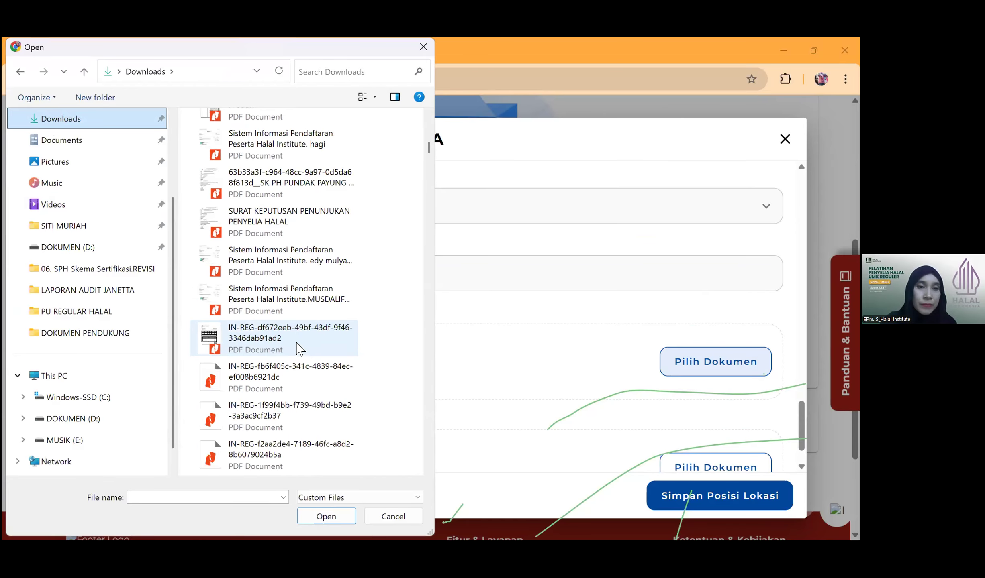
scroll(297, 348, down, 5)
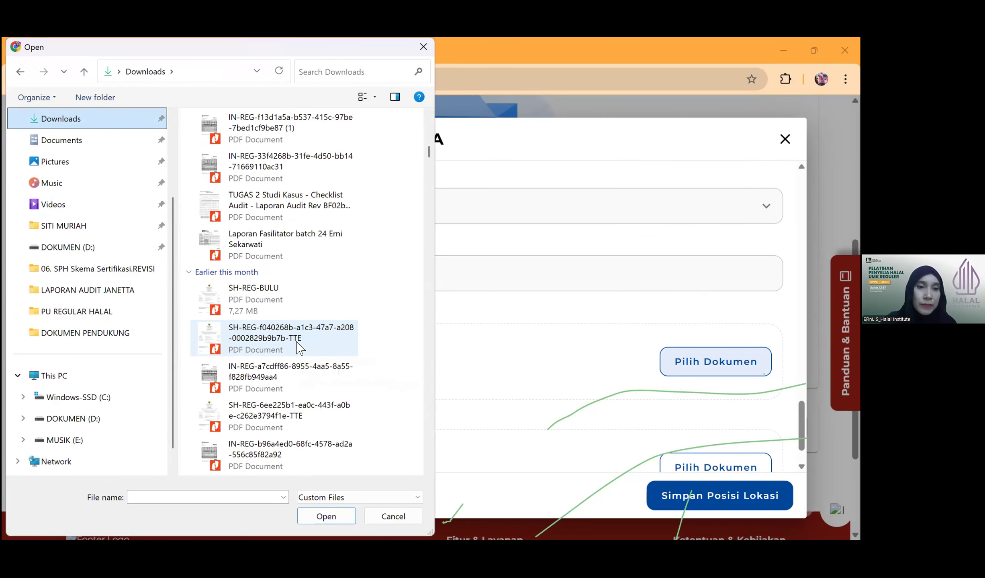
scroll(299, 347, down, 8)
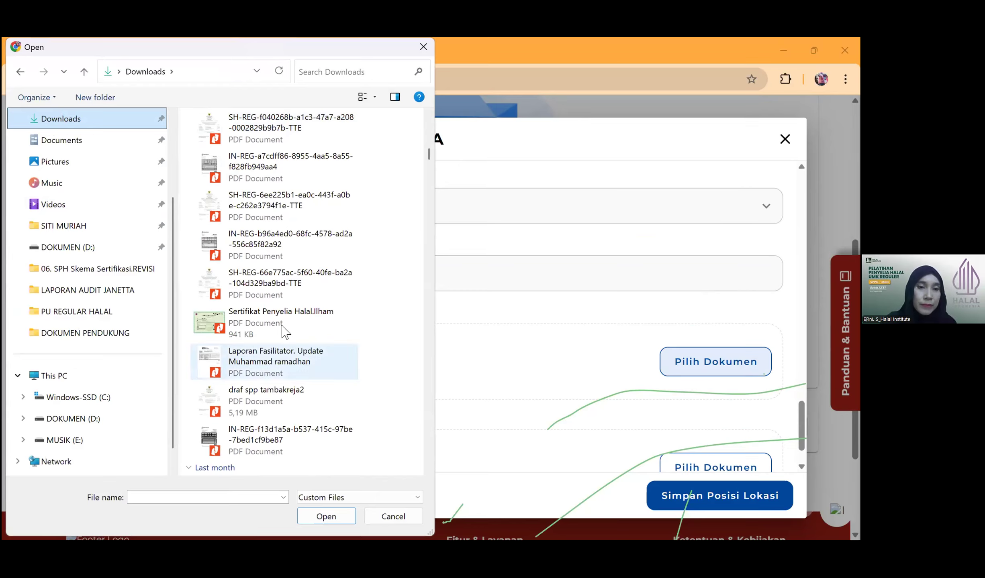
scroll(283, 327, down, 3)
scroll(283, 326, down, 3)
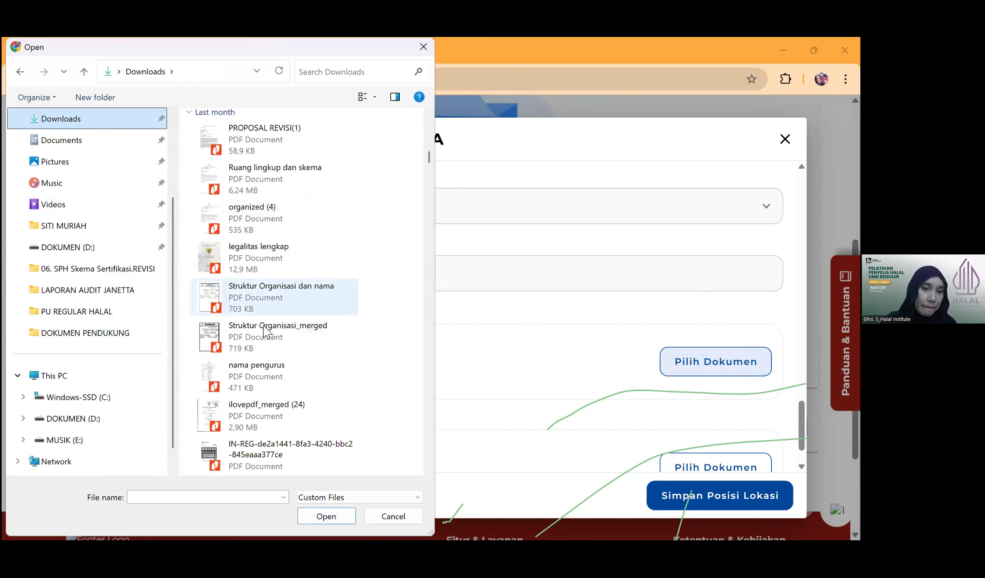
scroll(263, 325, down, 3)
scroll(265, 321, down, 3)
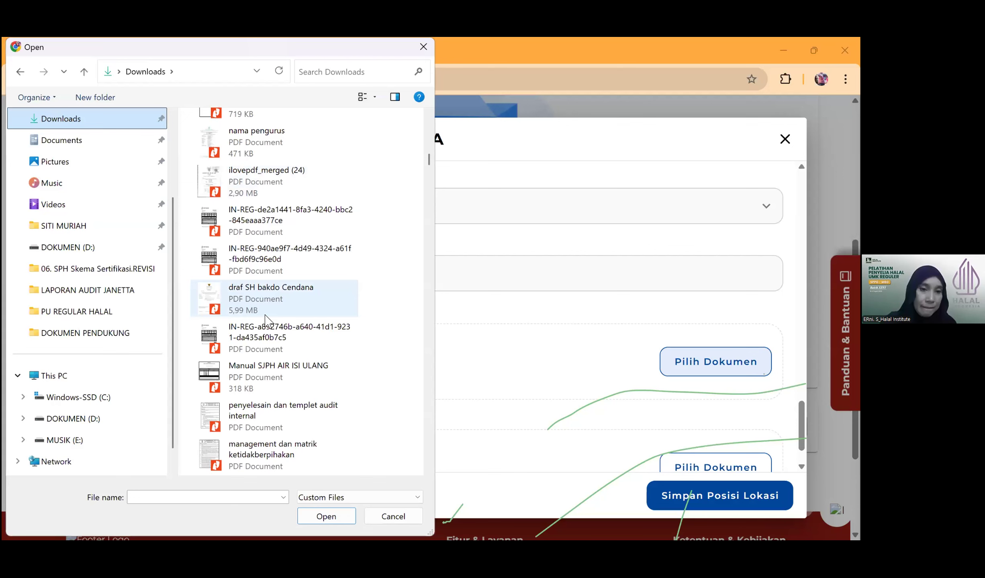
scroll(265, 317, down, 12)
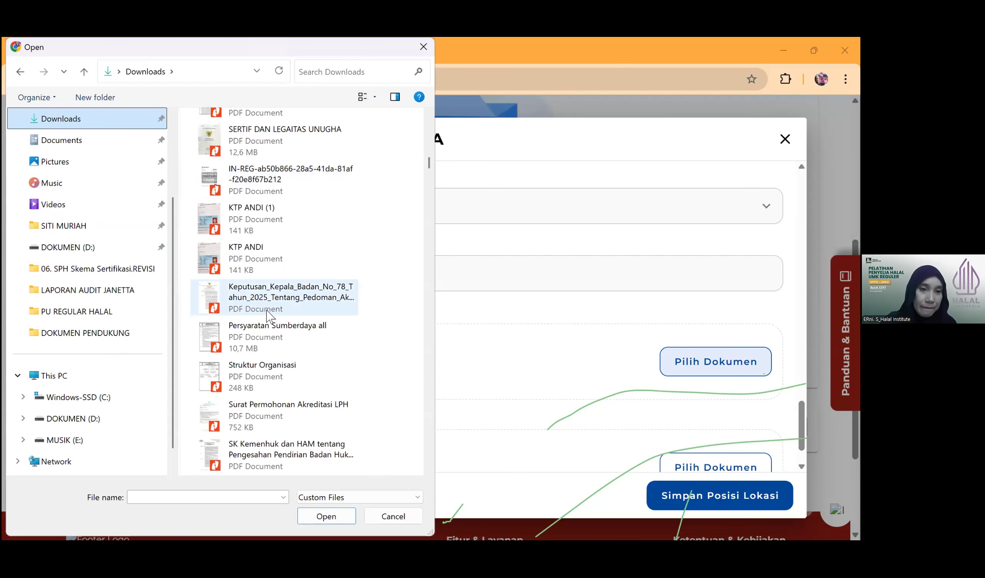
scroll(263, 376, up, 3)
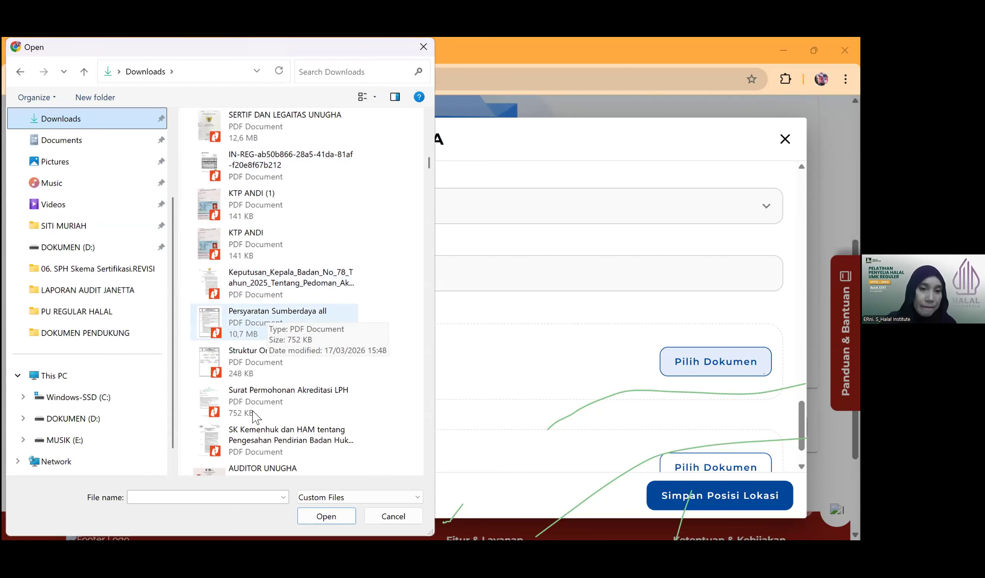
click(257, 241)
click(321, 516)
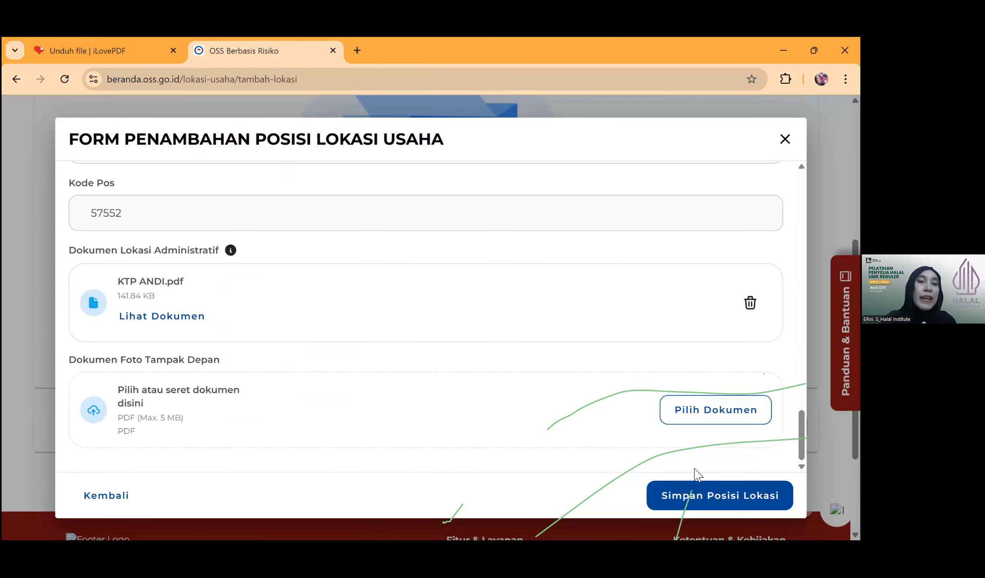
- Attach the second KTP PDF as the Foto Tampak Depan document and save the location
click(692, 410)
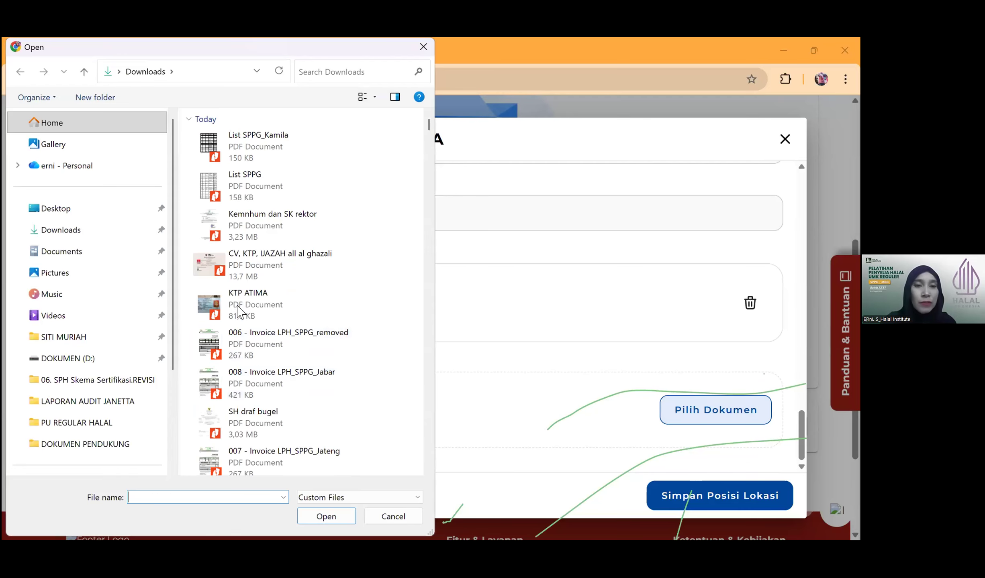
click(238, 306)
click(333, 520)
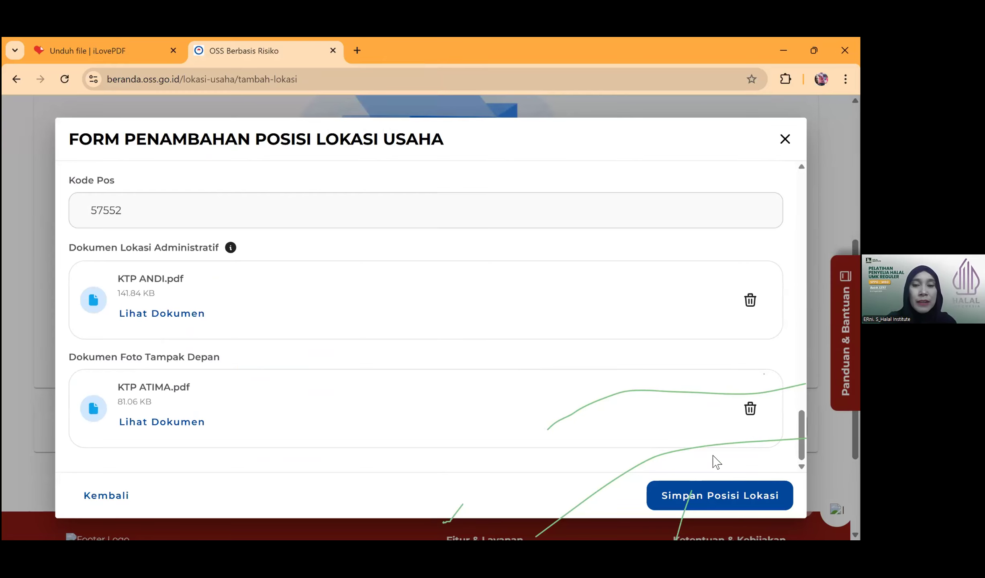
click(717, 504)
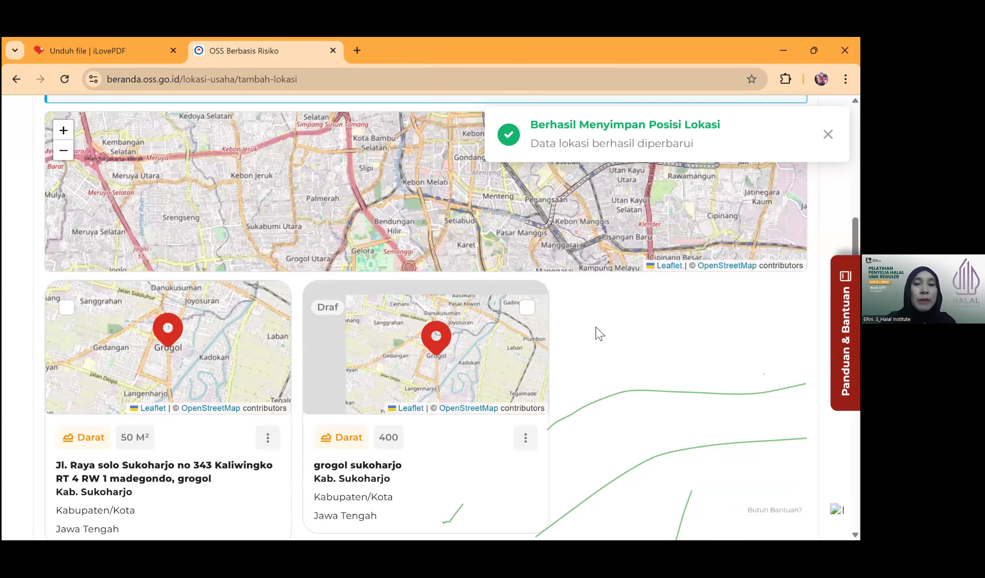
- Go to Perizinan Berusaha > Kelola Usaha > Kegiatan Usaha and start adding a new activity
scroll(461, 320, down, 3)
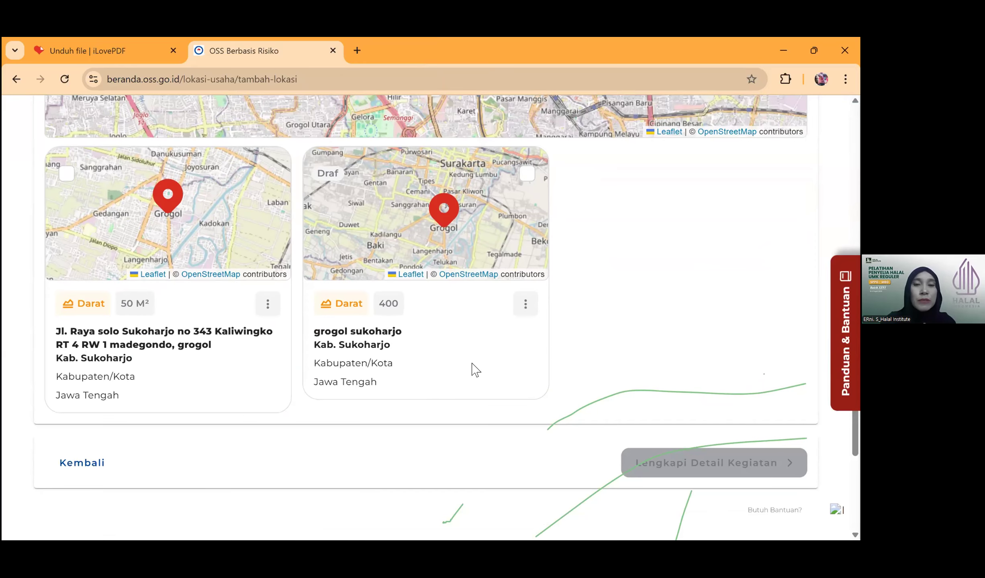
scroll(529, 229, up, 6)
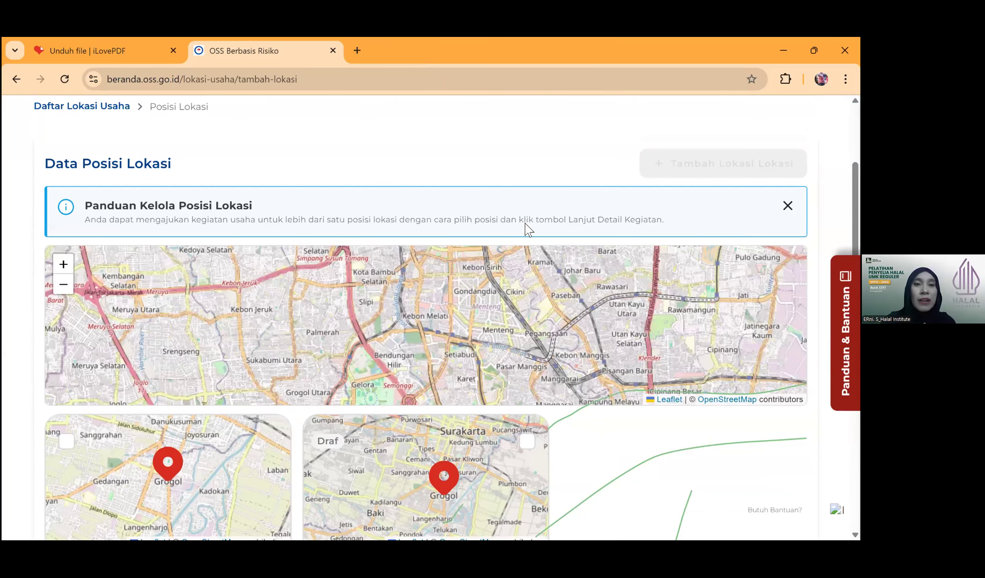
scroll(269, 203, up, 3)
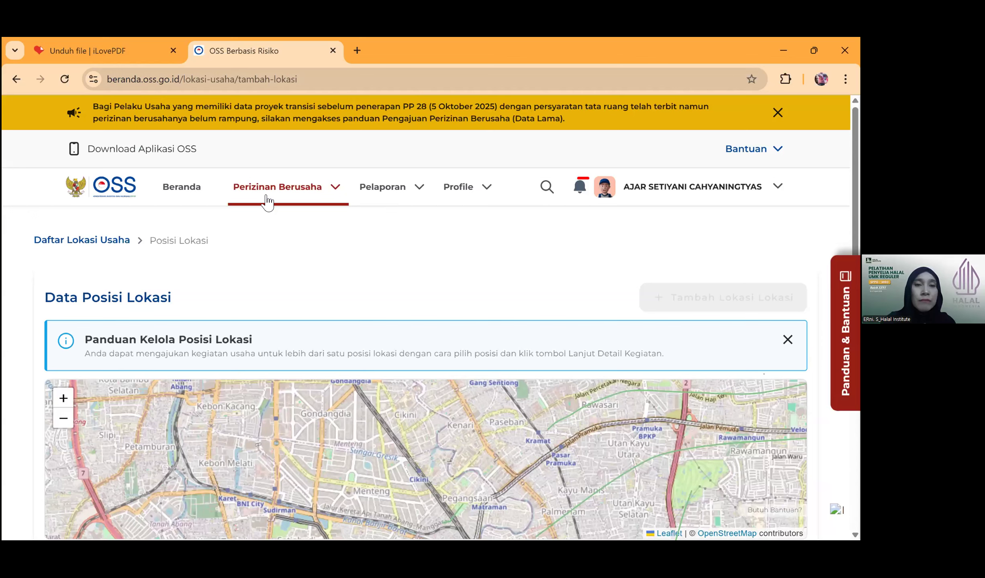
click(267, 202)
click(215, 246)
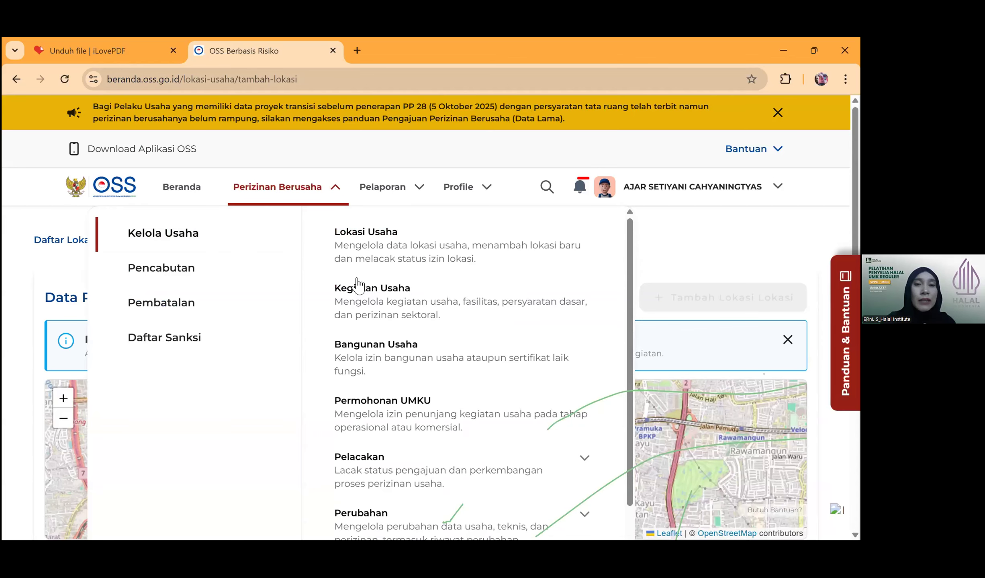
click(425, 312)
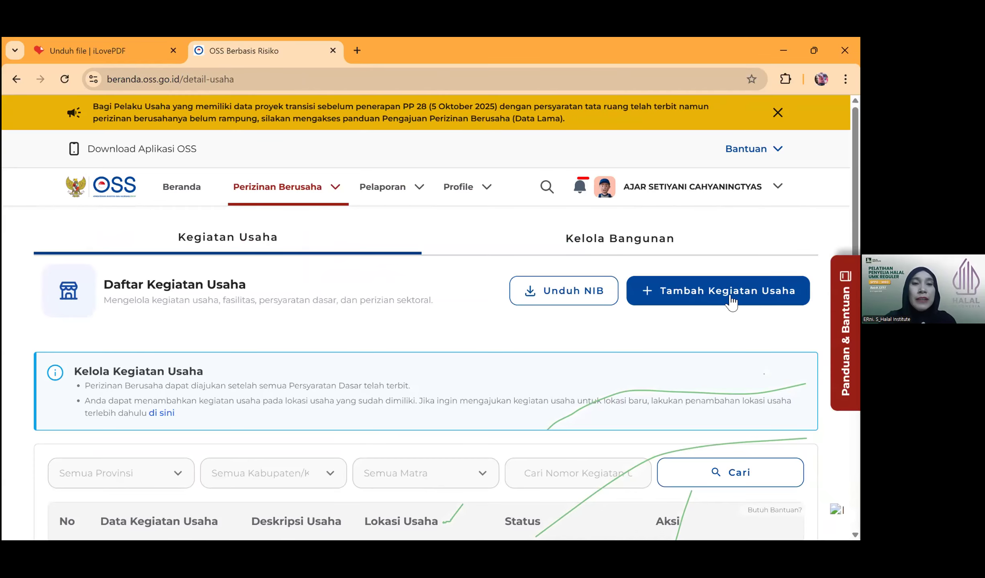
click(699, 297)
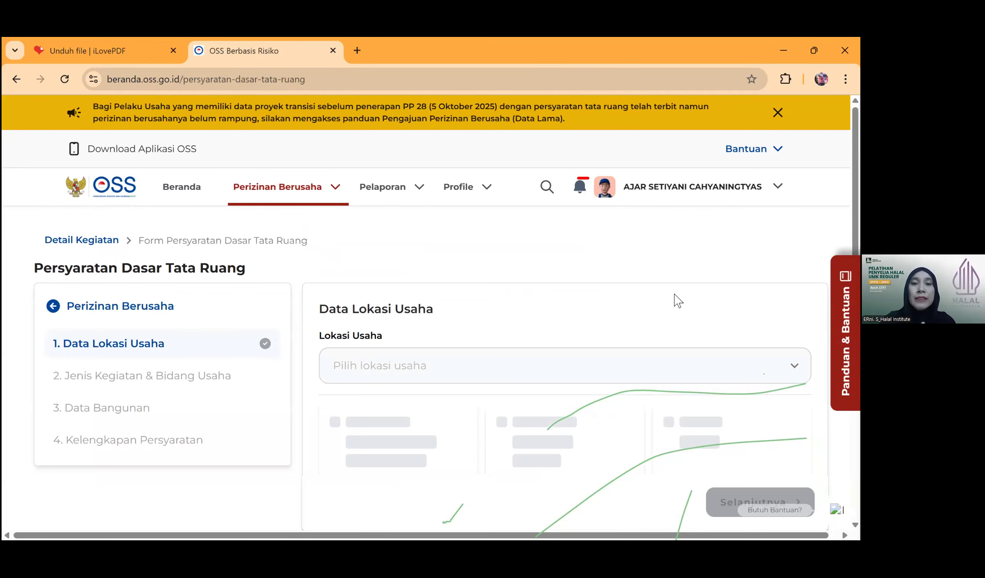
- Select the saved grogol sukoharjo location and continue to the business field step
click(379, 372)
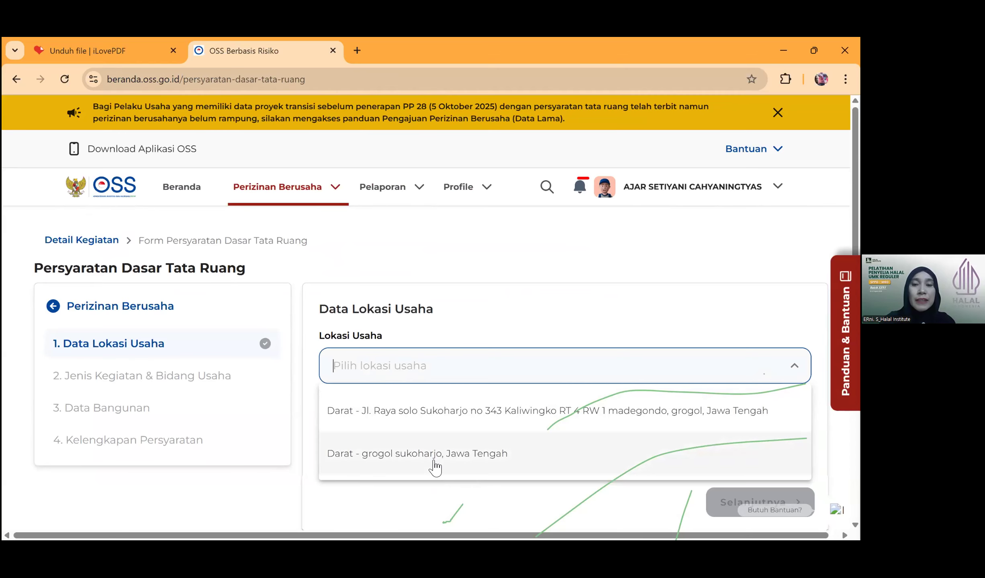
click(424, 458)
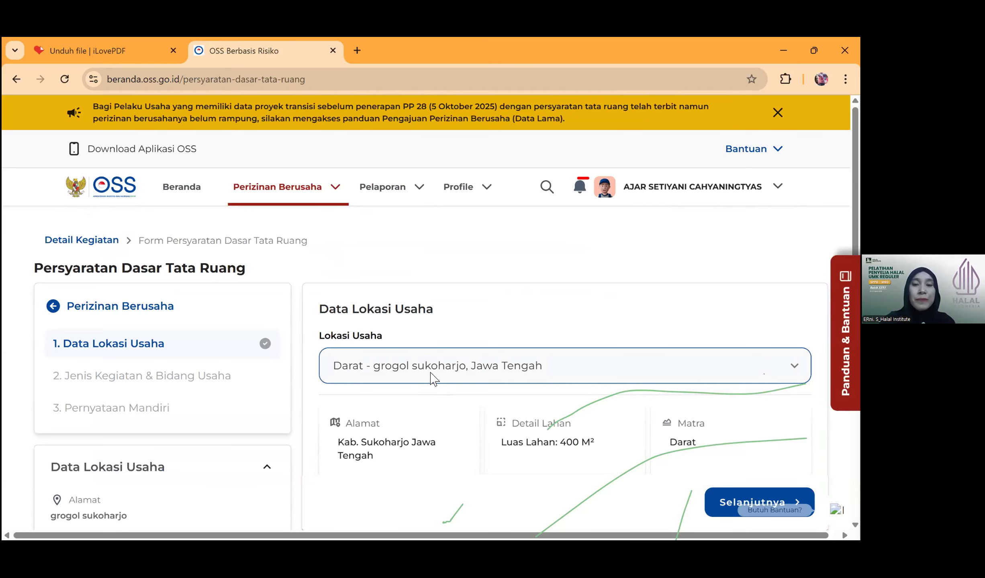
scroll(430, 378, down, 3)
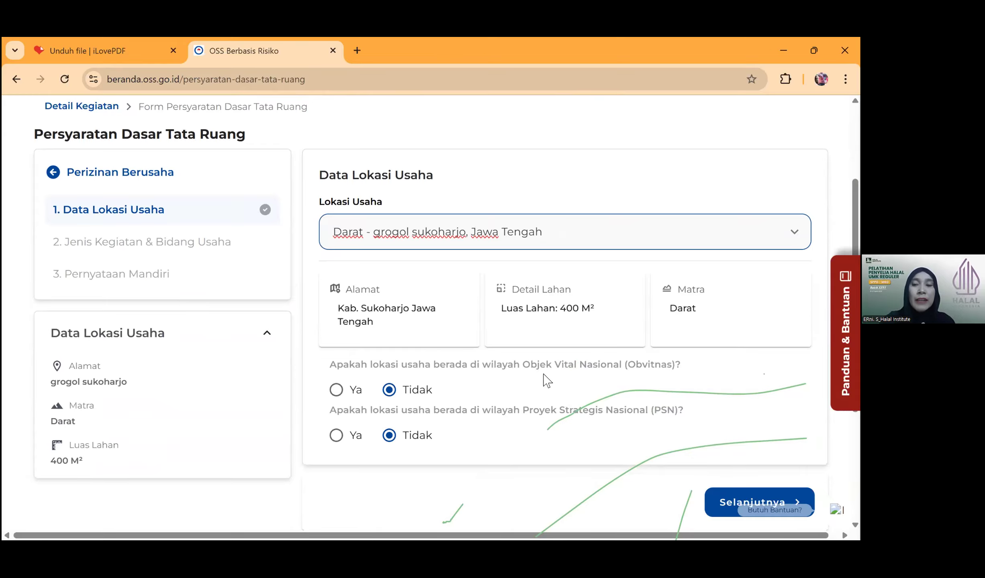
scroll(546, 379, down, 3)
click(759, 381)
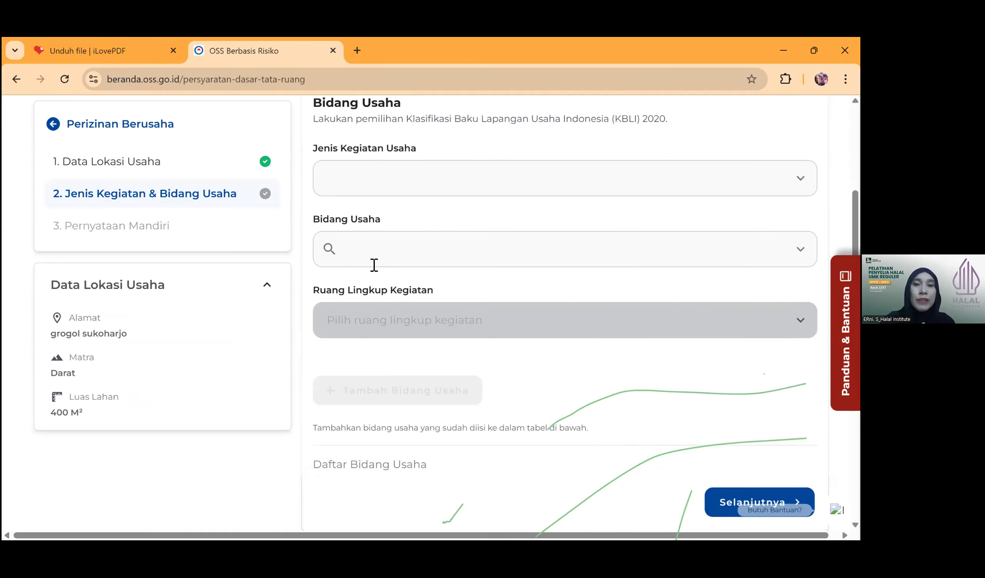
- Set Jenis Kegiatan Usaha to Kegiatan Usaha Utama
scroll(374, 265, up, 5)
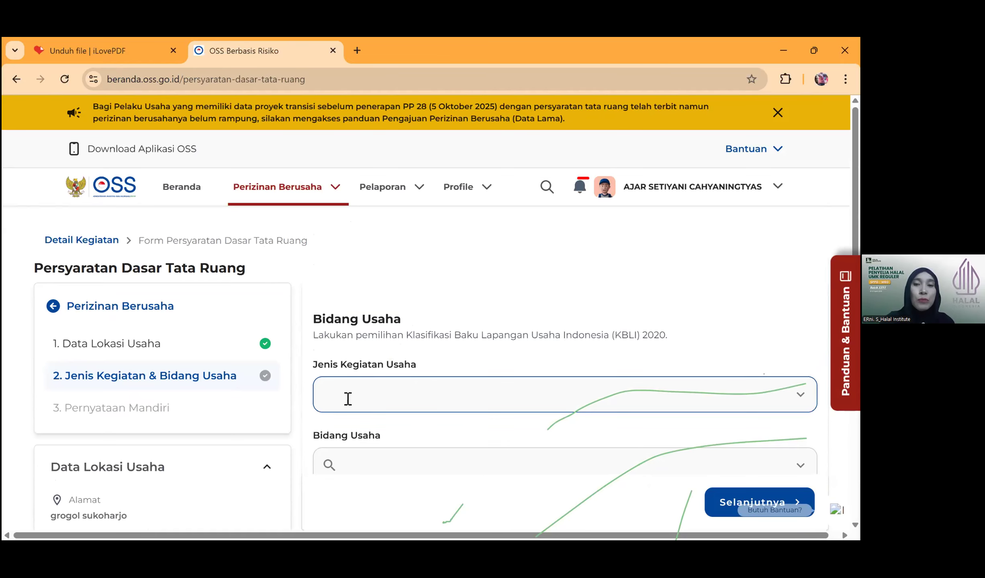
click(349, 397)
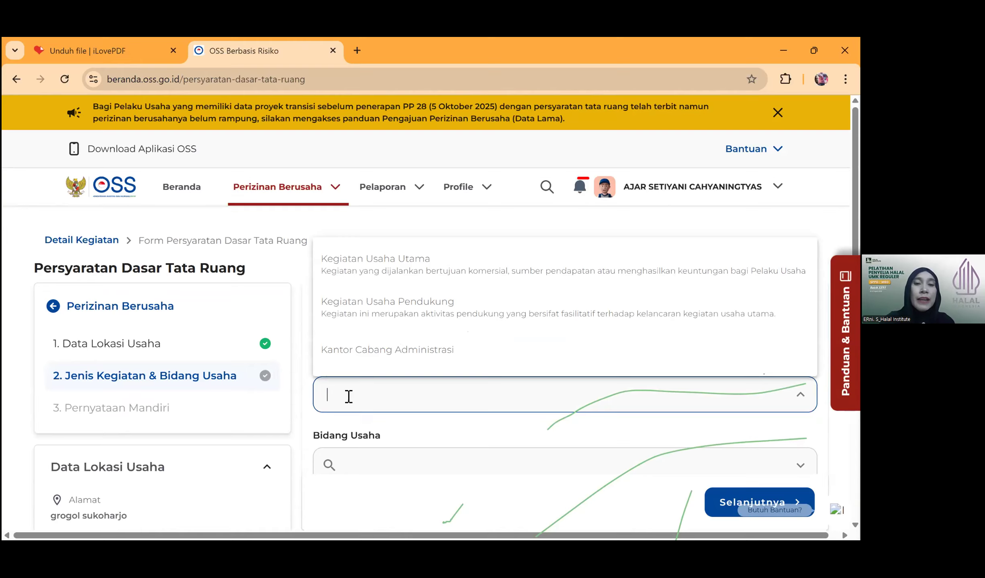
click(401, 277)
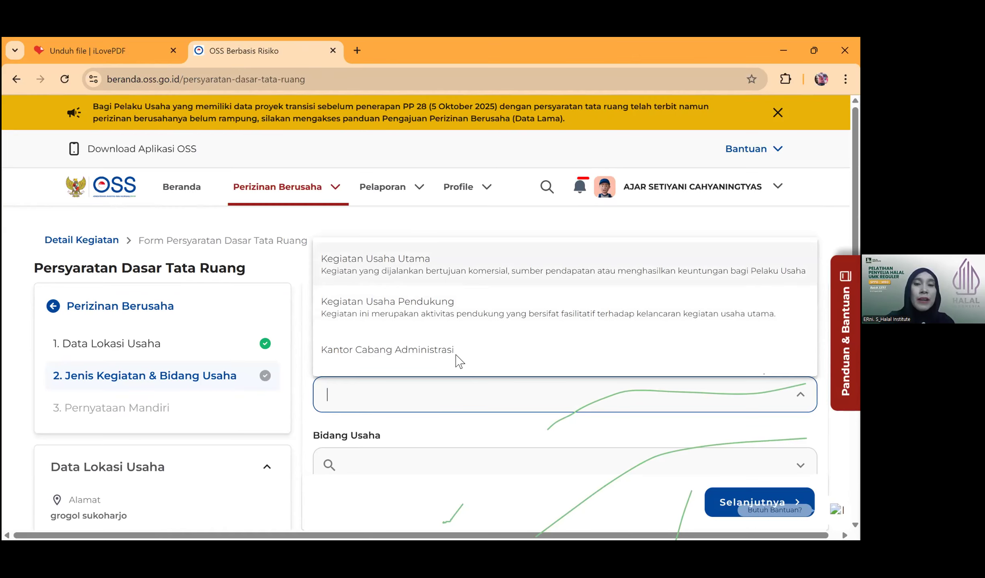
scroll(376, 334, down, 2)
scroll(375, 333, down, 1)
click(375, 334)
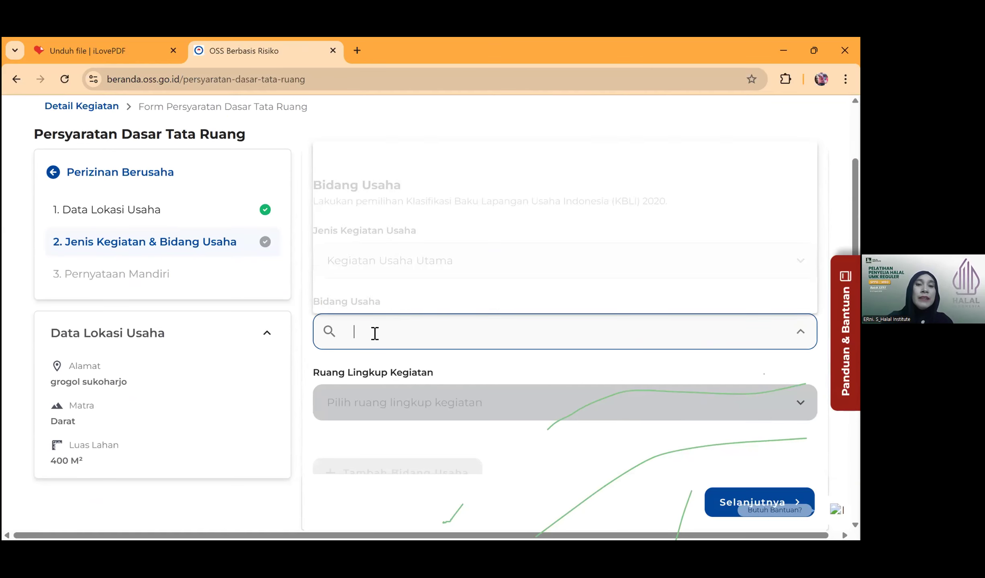
- Set Bidang Usaha to KBLI 10750 - Industri Makanan dan Masakan Olahan with scope Seluruh
text(10750)
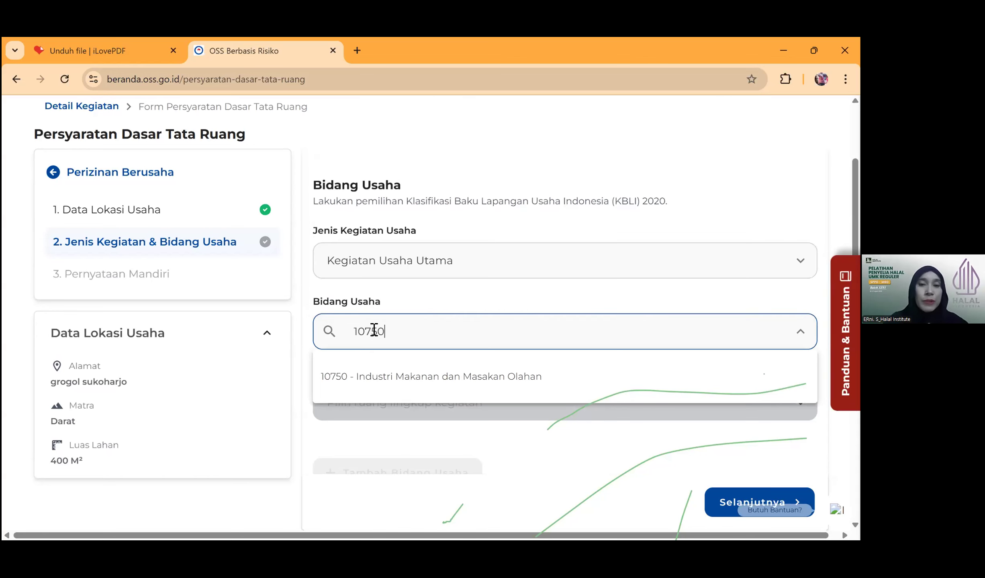
click(441, 383)
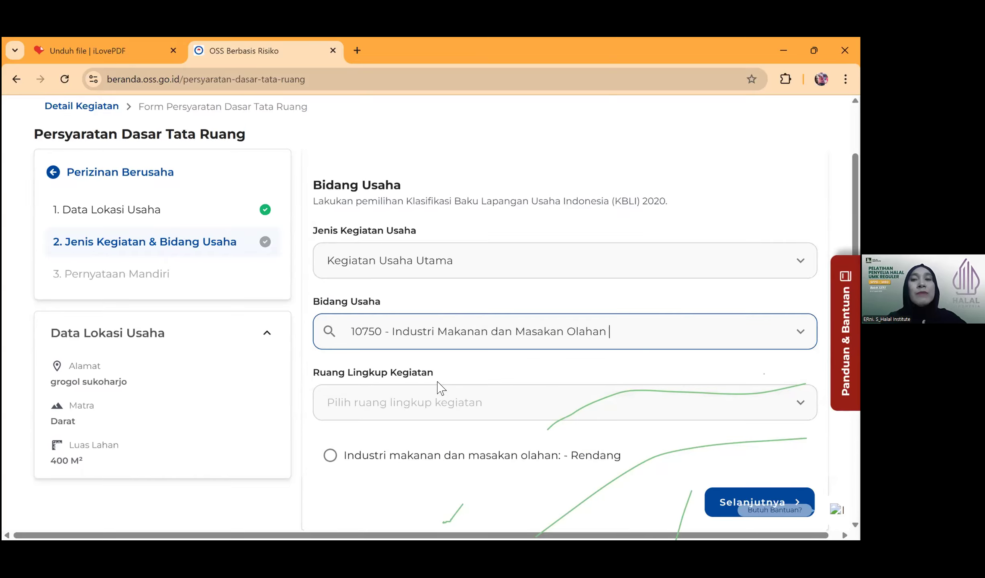
click(351, 406)
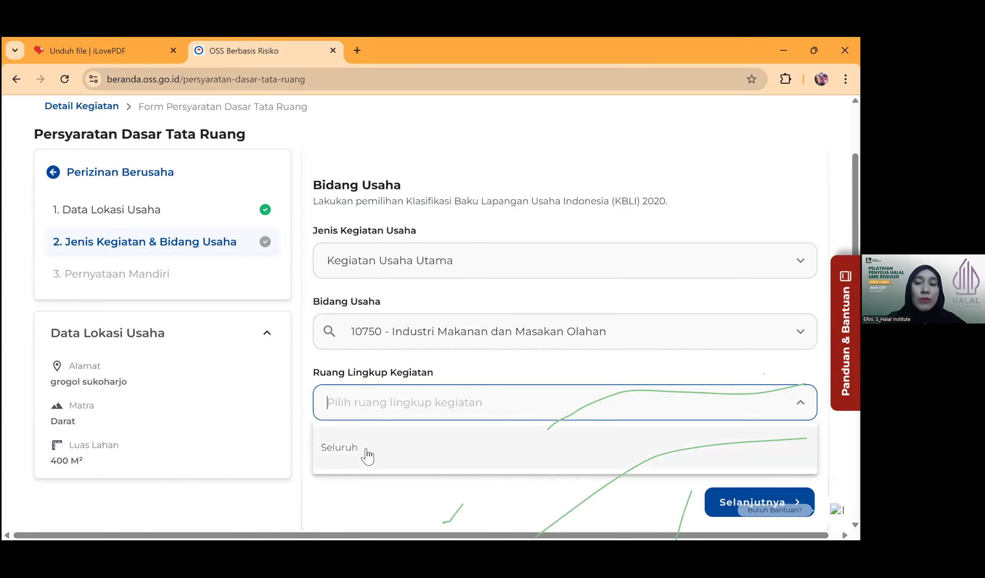
click(367, 454)
scroll(433, 349, down, 3)
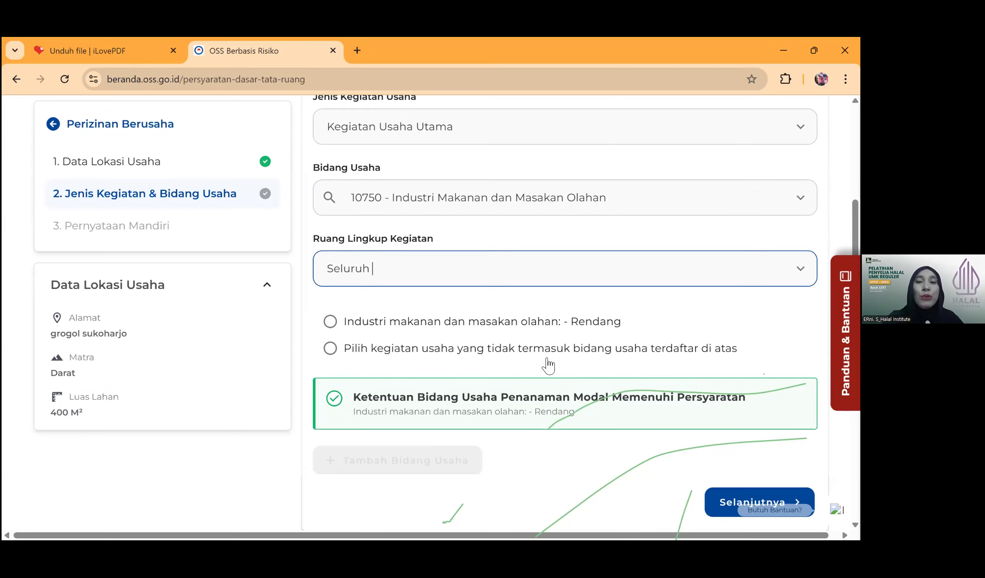
- Choose the unlisted-activity option, describe it as 'masakan Olahan', and add KBLI 10750 to the list
click(331, 349)
click(368, 398)
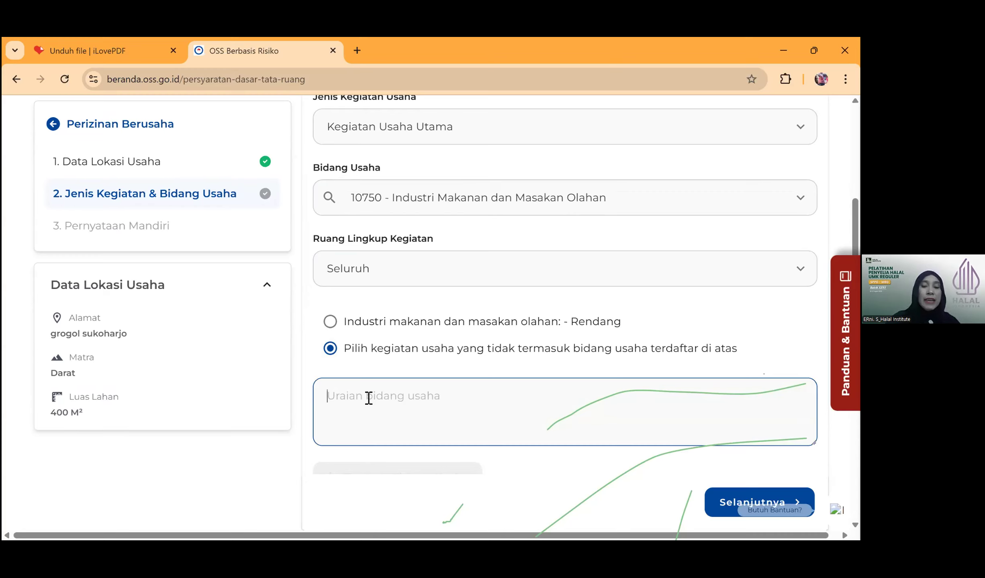
text(ma)
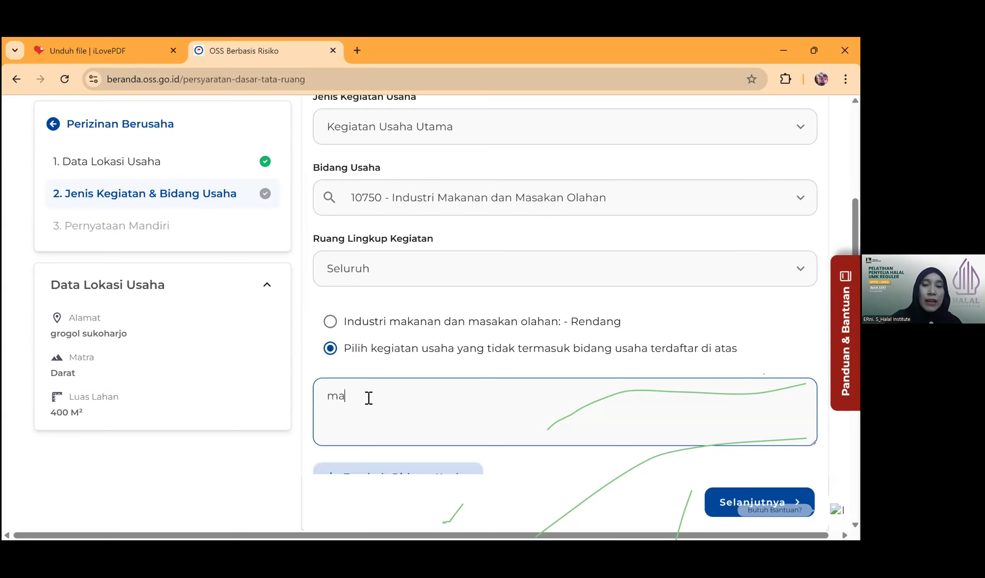
text(sakan Olahan)
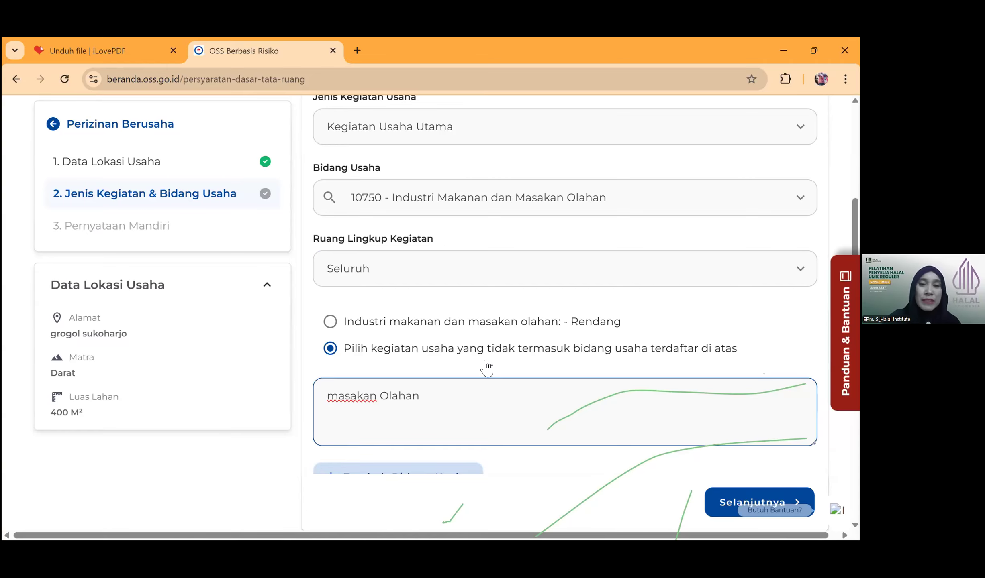
scroll(481, 378, down, 1)
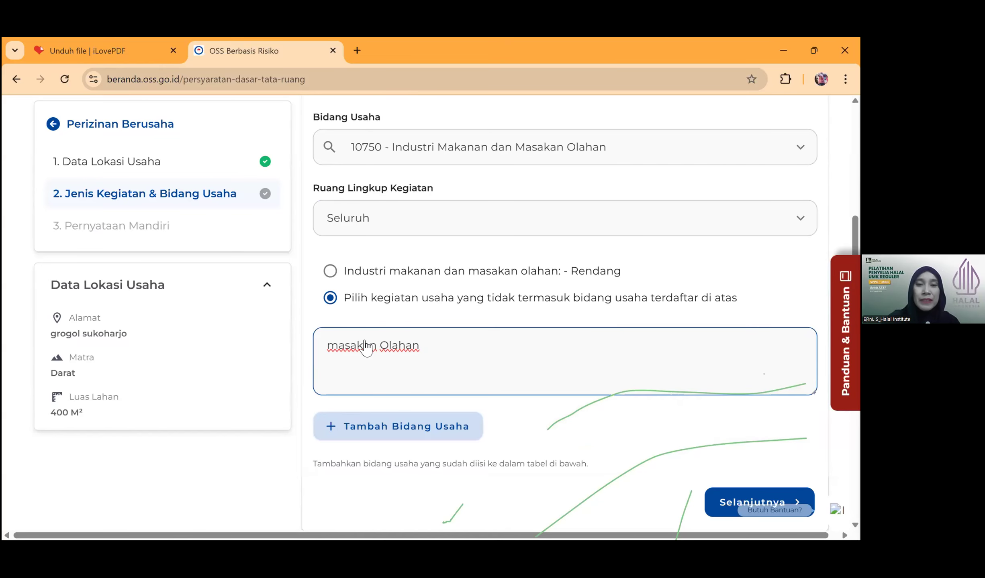
scroll(364, 342, down, 2)
scroll(441, 301, up, 1)
scroll(440, 308, down, 3)
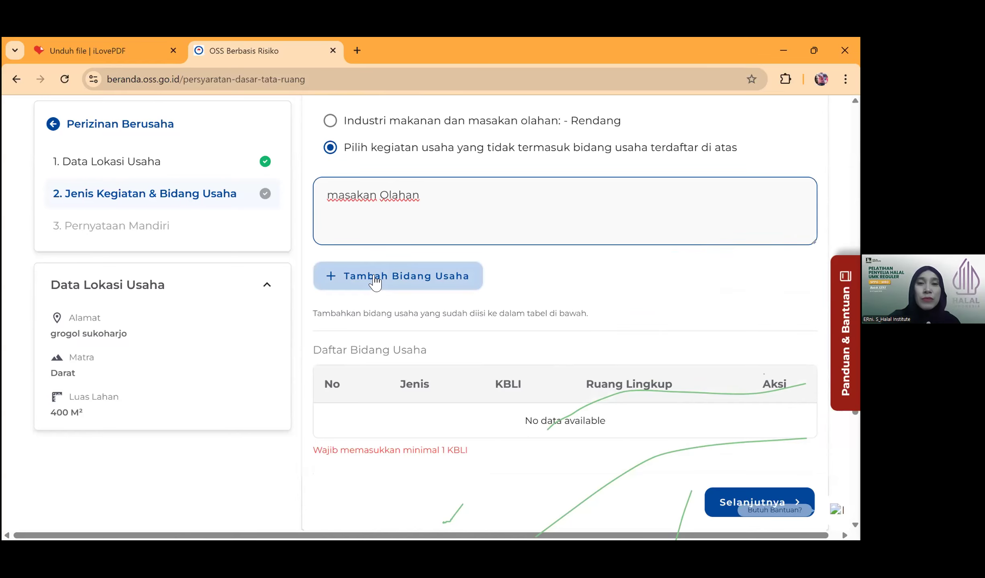
click(374, 277)
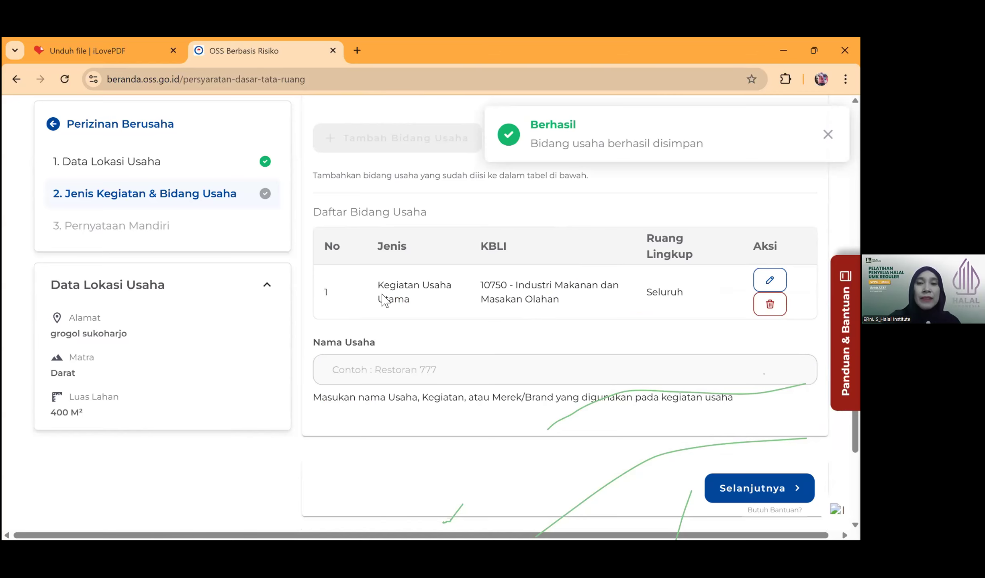
- Enter 'SPPG grogol sukoharjo' as Nama Usaha and continue to Pernyataan Mandiri
click(331, 374)
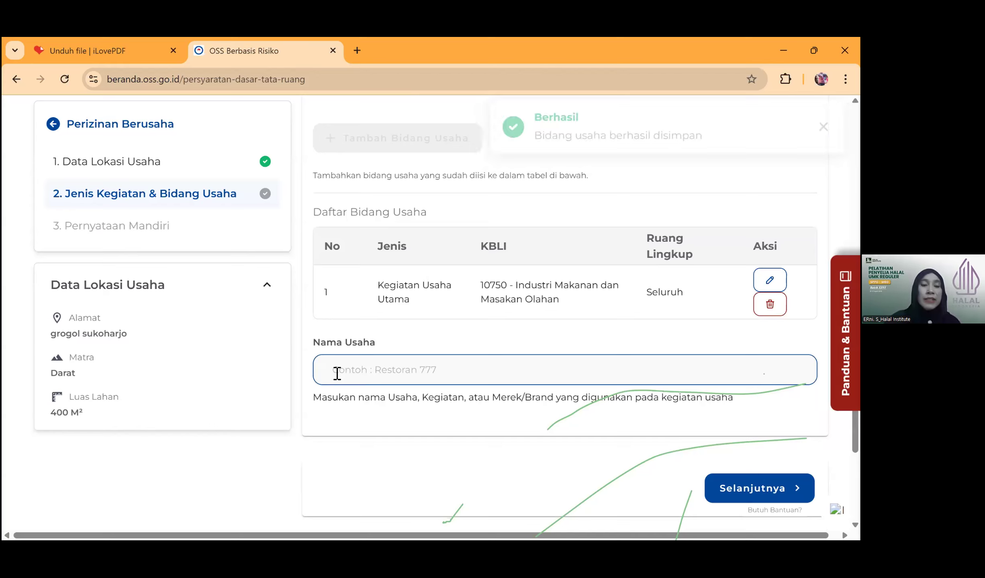
text(SPPG)
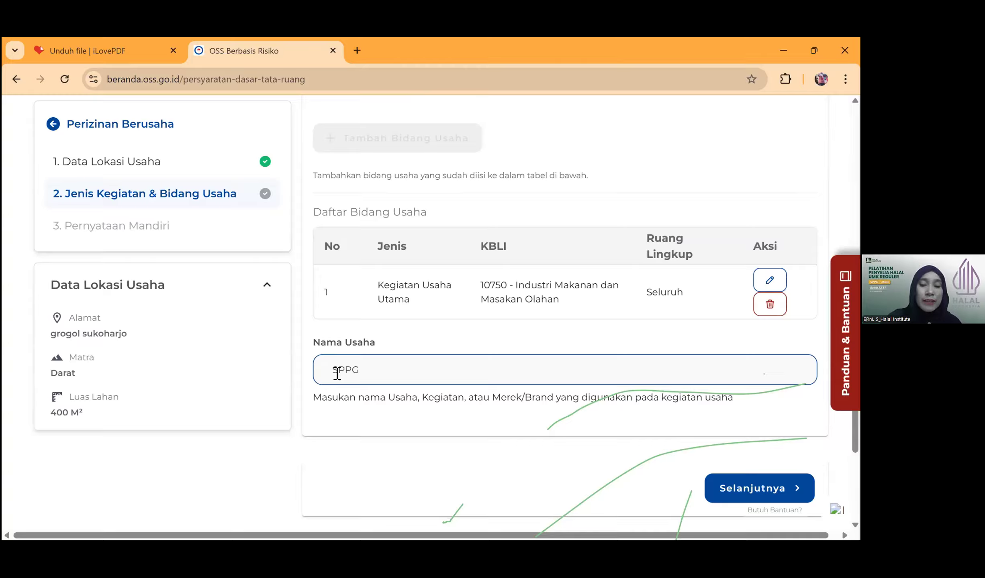
text(grogol sukoharjo)
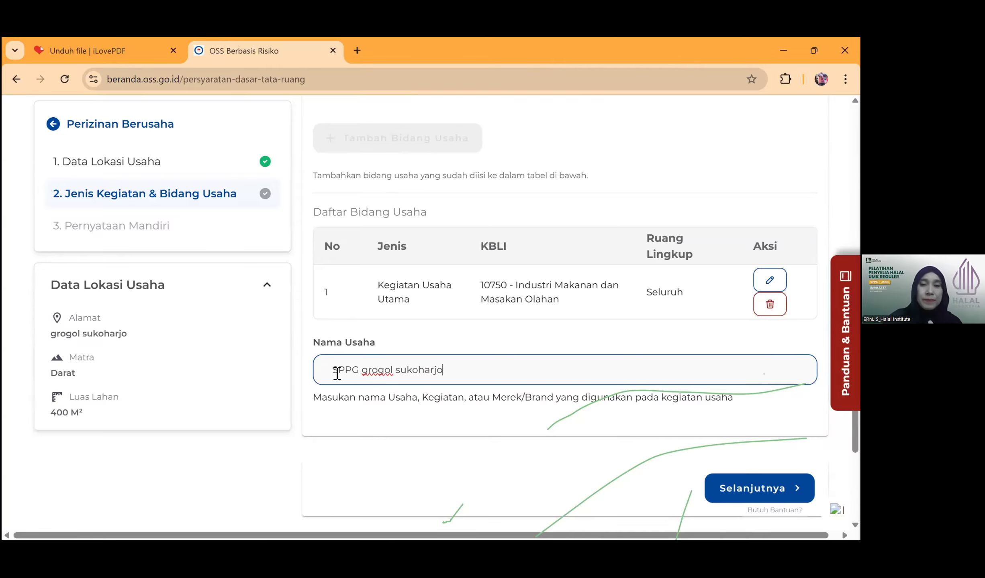
scroll(493, 408, down, 2)
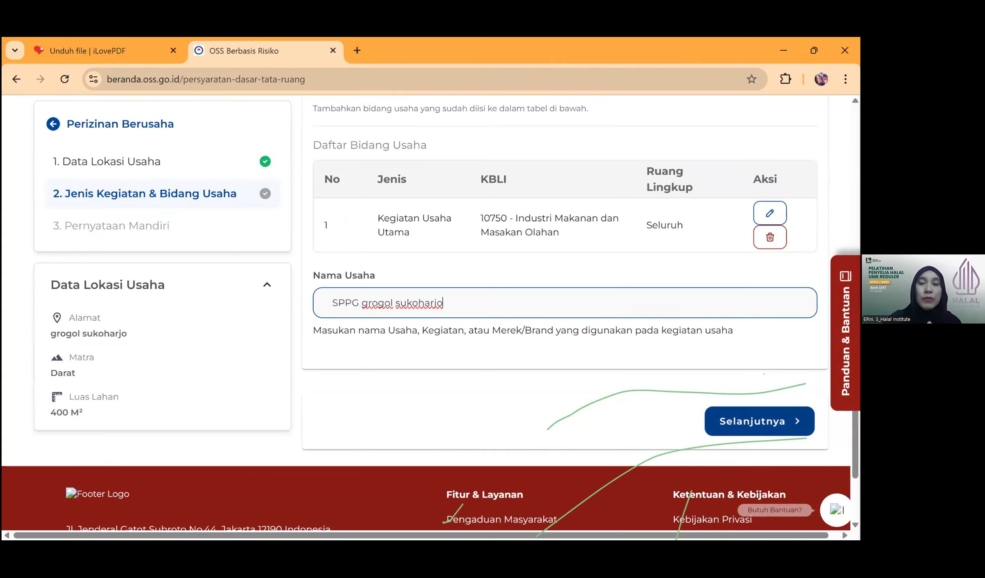
click(759, 421)
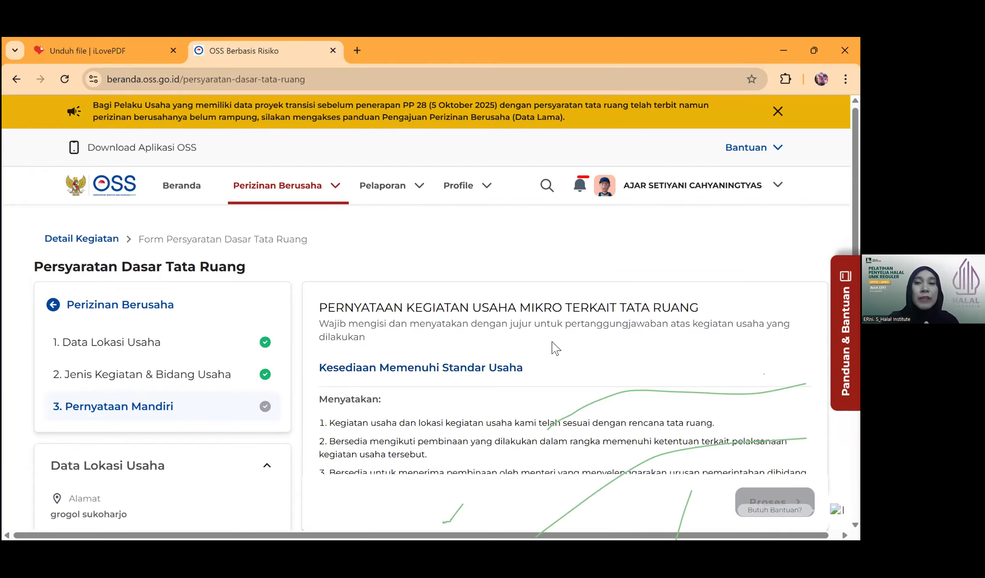
- Tick the truthfulness declaration and submit the self-declaration with Proses
scroll(469, 348, down, 1)
scroll(448, 350, down, 2)
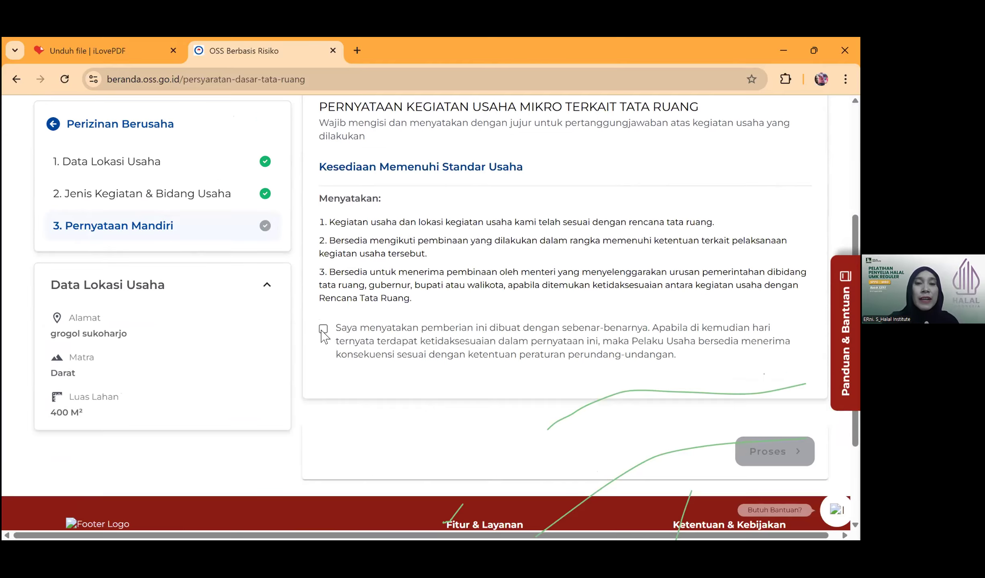
click(324, 329)
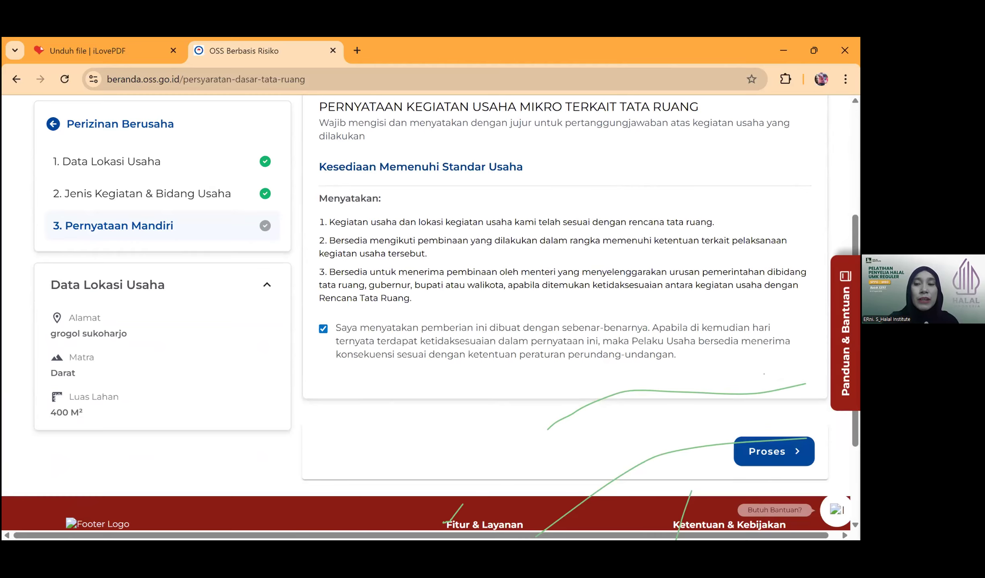
click(774, 452)
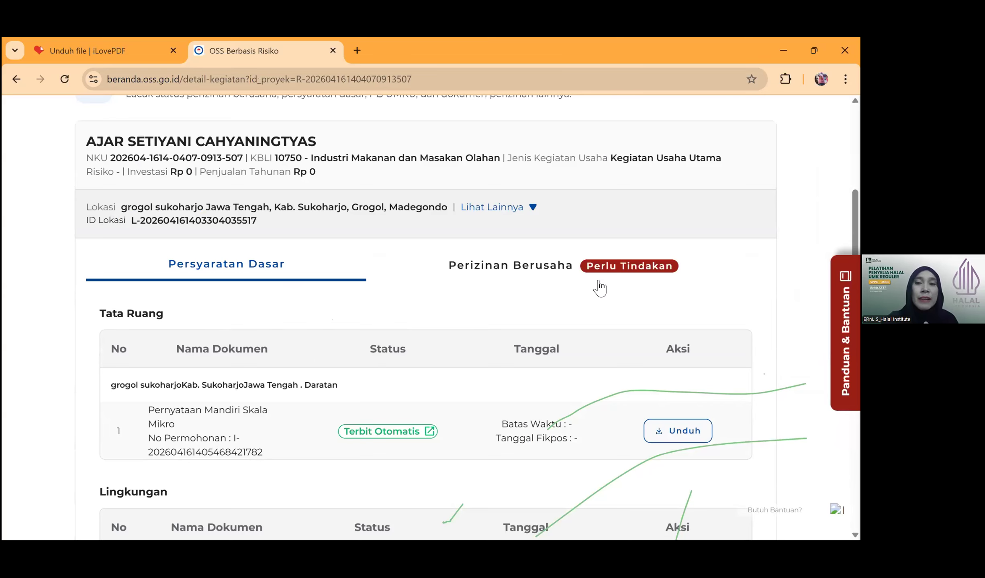
- Open the Perizinan Berusaha documents table and continue via Lanjut to the Data Usaha form
scroll(503, 359, down, 3)
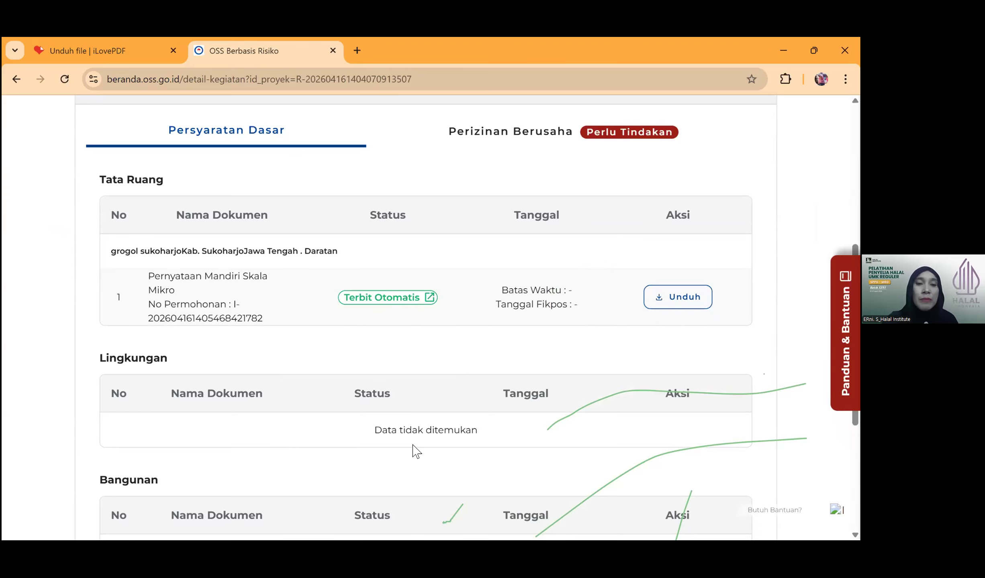
scroll(502, 392, up, 3)
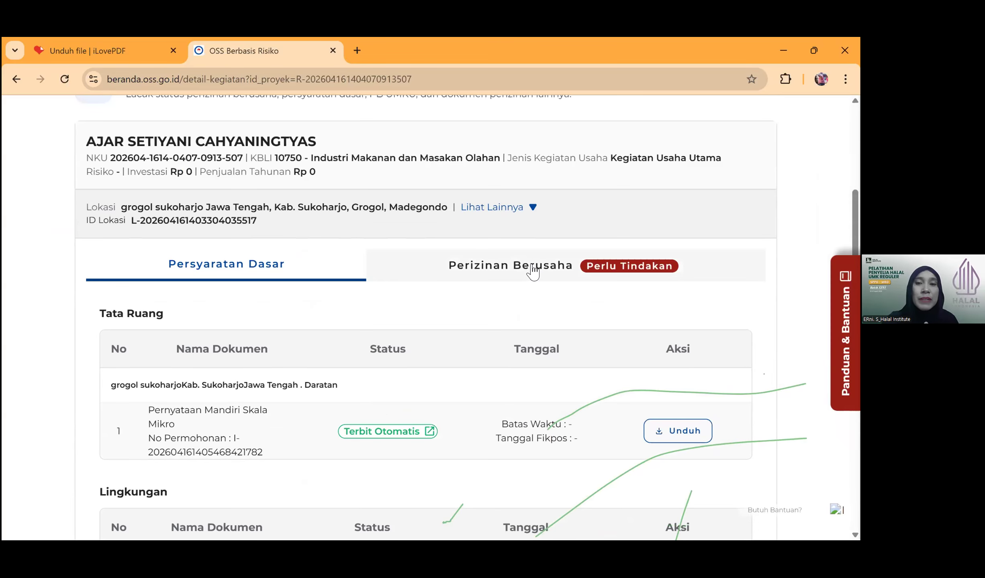
click(533, 273)
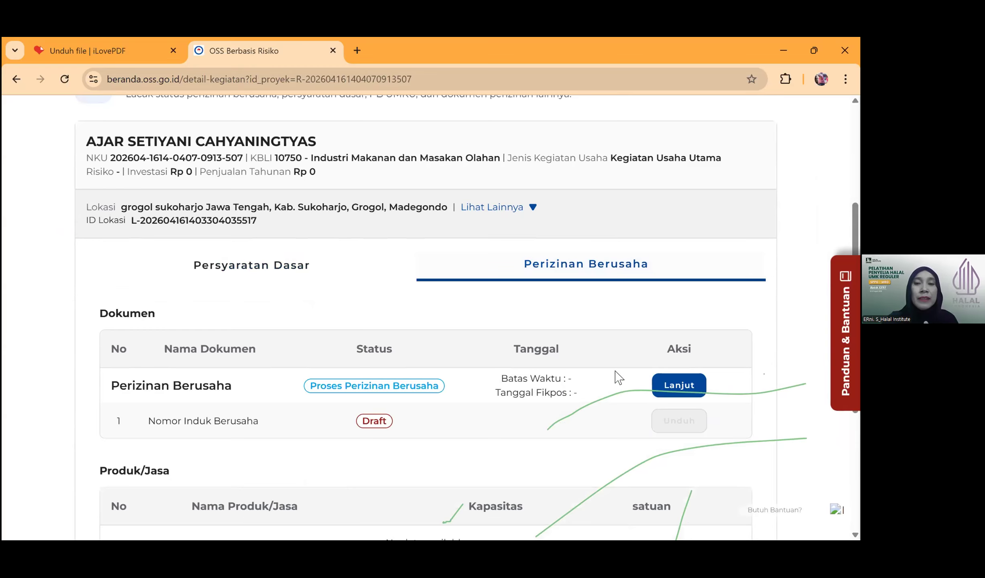
scroll(352, 341, down, 2)
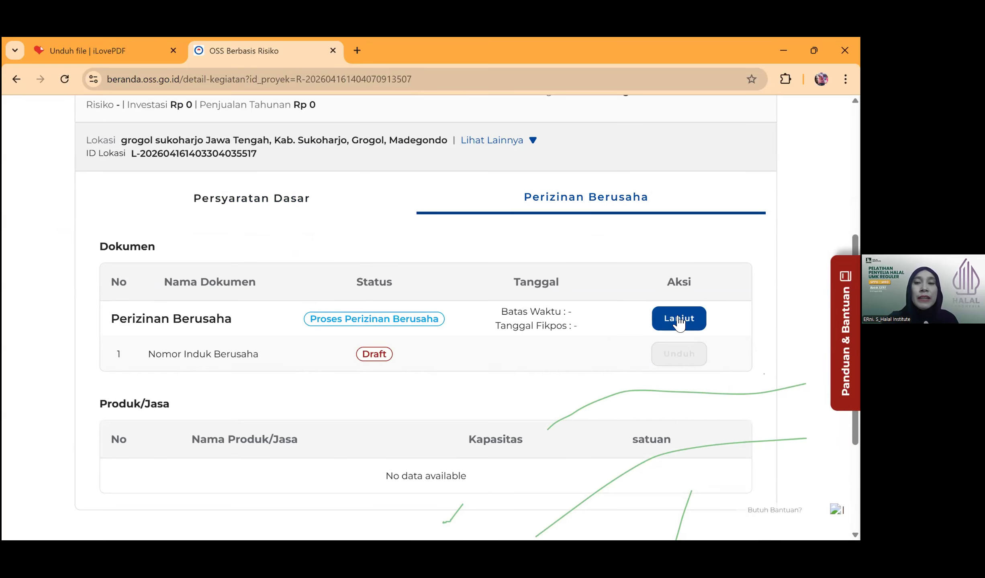
click(678, 320)
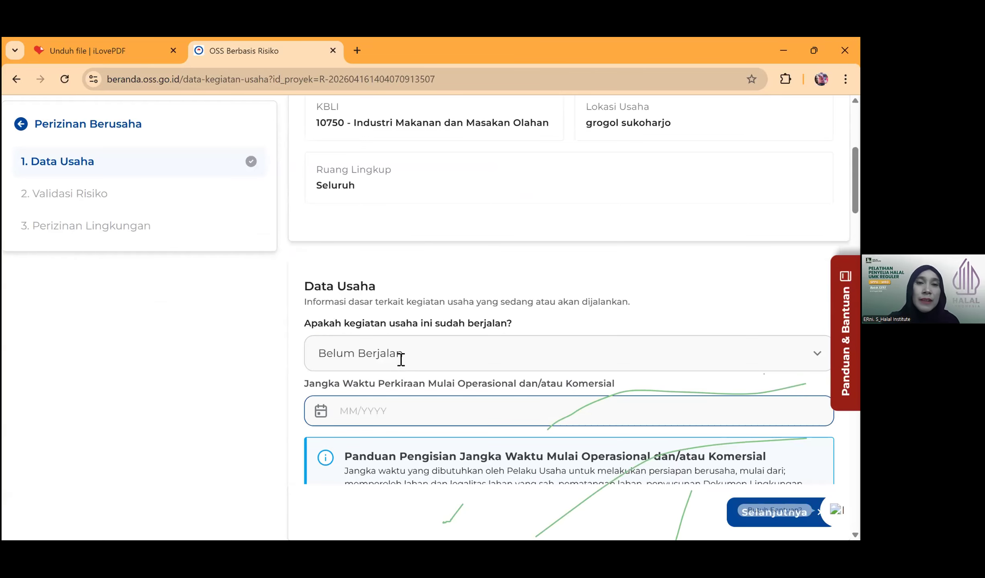
- Mark the business as Sudah Berjalan since 10/01/2026, operational from January 2026
scroll(433, 303, up, 6)
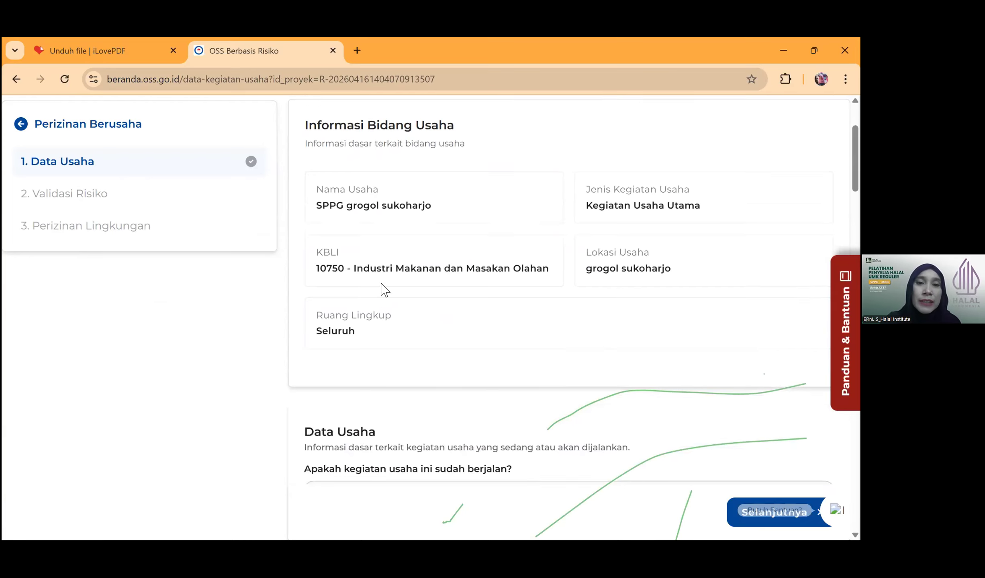
scroll(404, 277, up, 2)
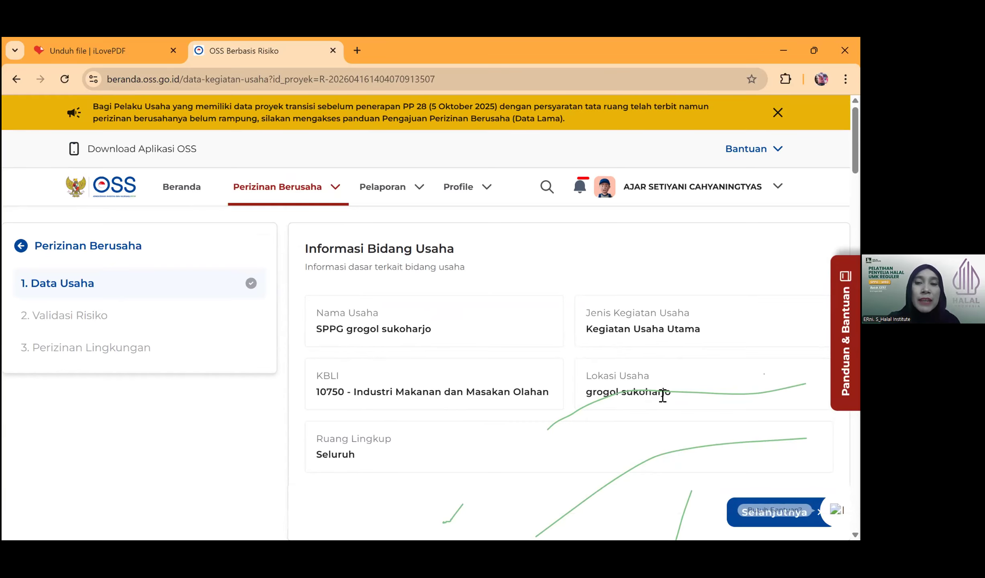
scroll(391, 341, down, 5)
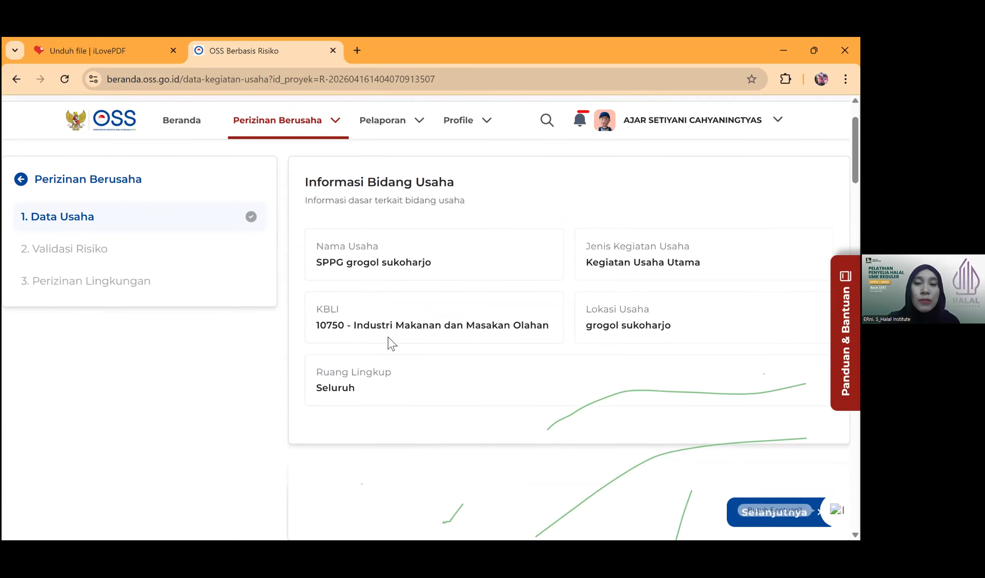
scroll(438, 347, down, 2)
click(420, 362)
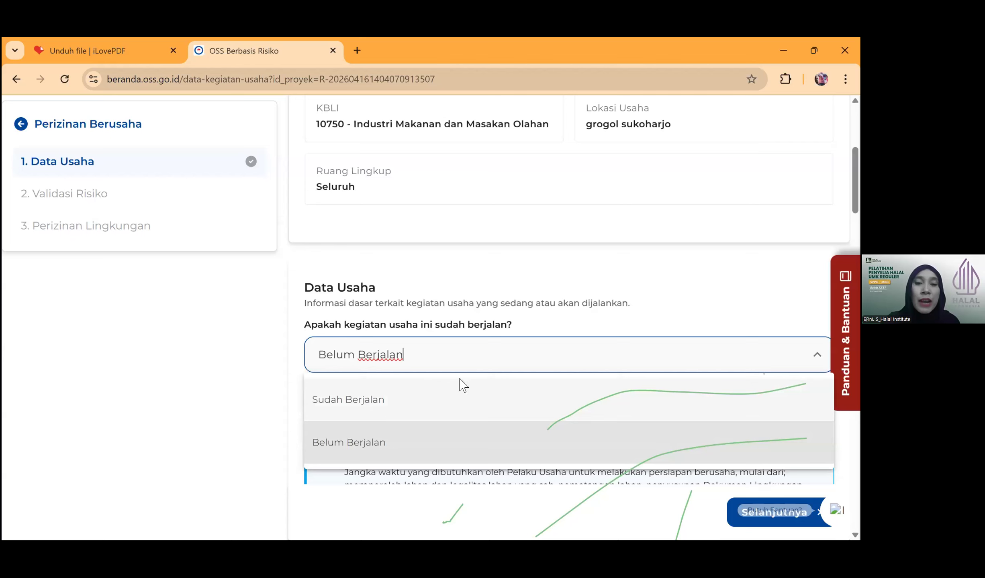
click(450, 388)
scroll(310, 345, down, 2)
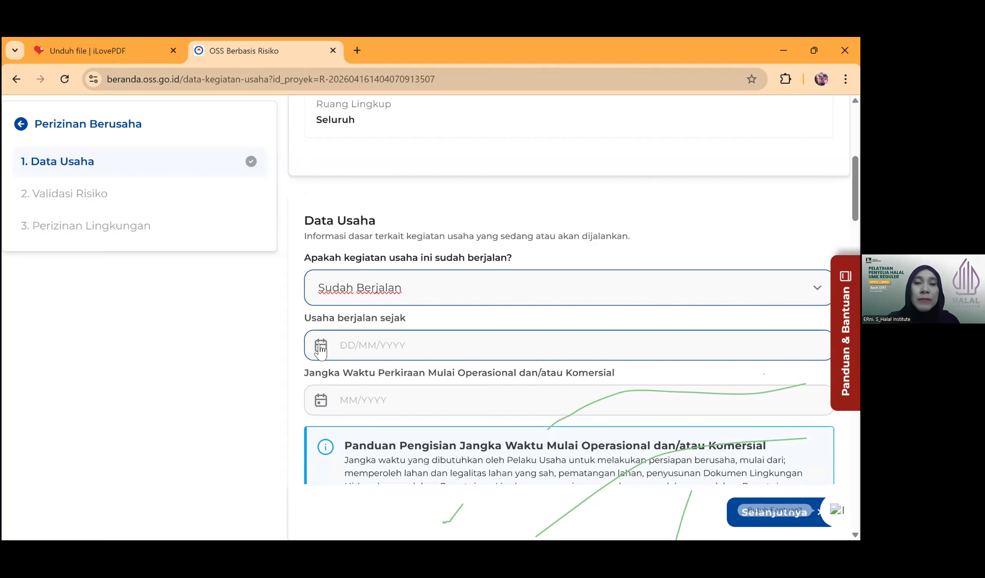
click(320, 346)
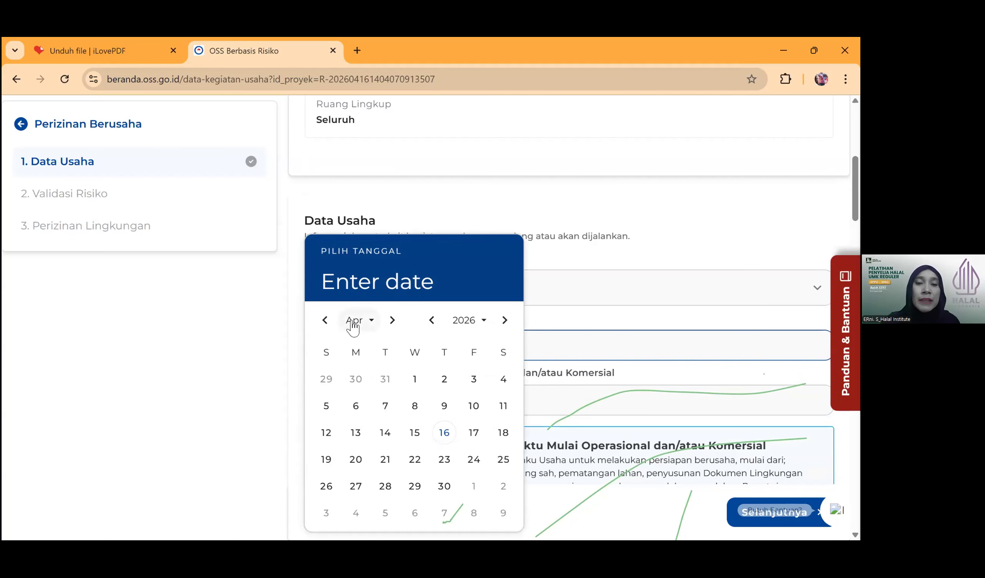
click(352, 325)
click(371, 356)
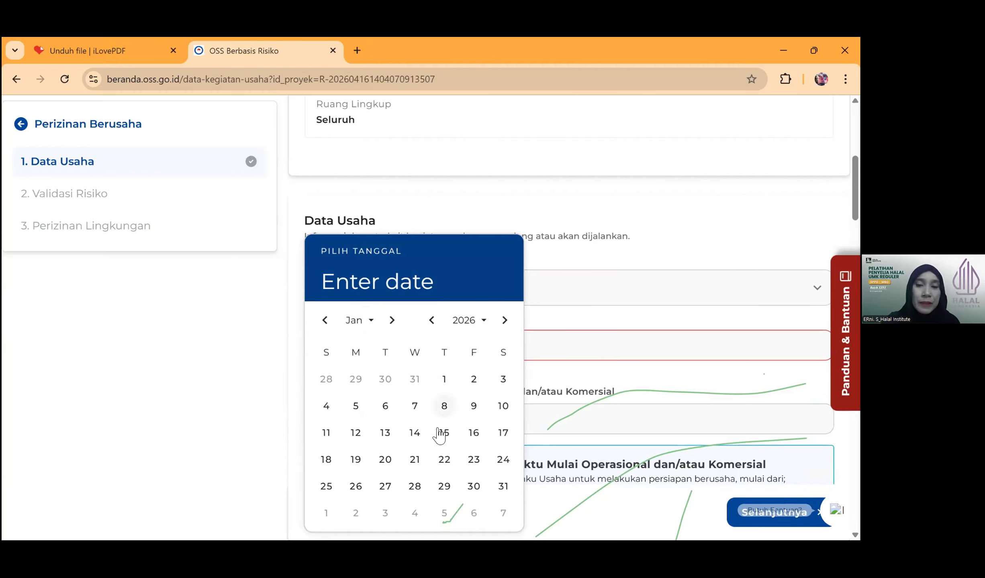
click(500, 405)
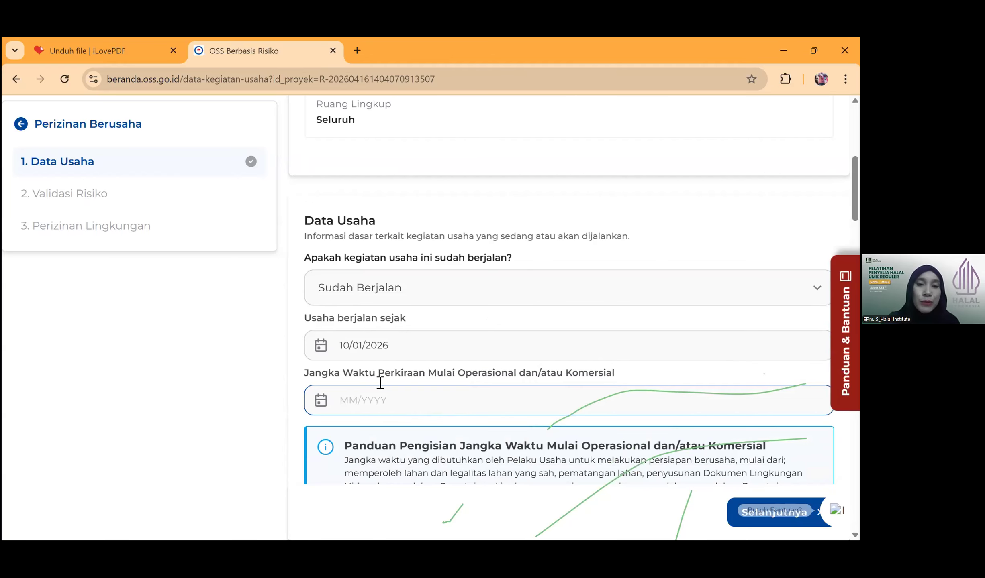
click(360, 404)
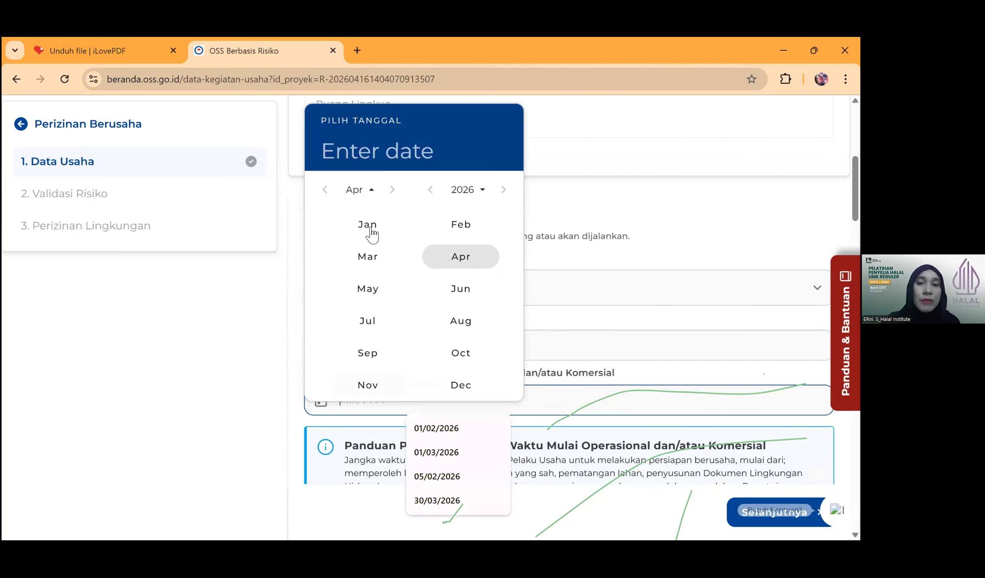
click(372, 226)
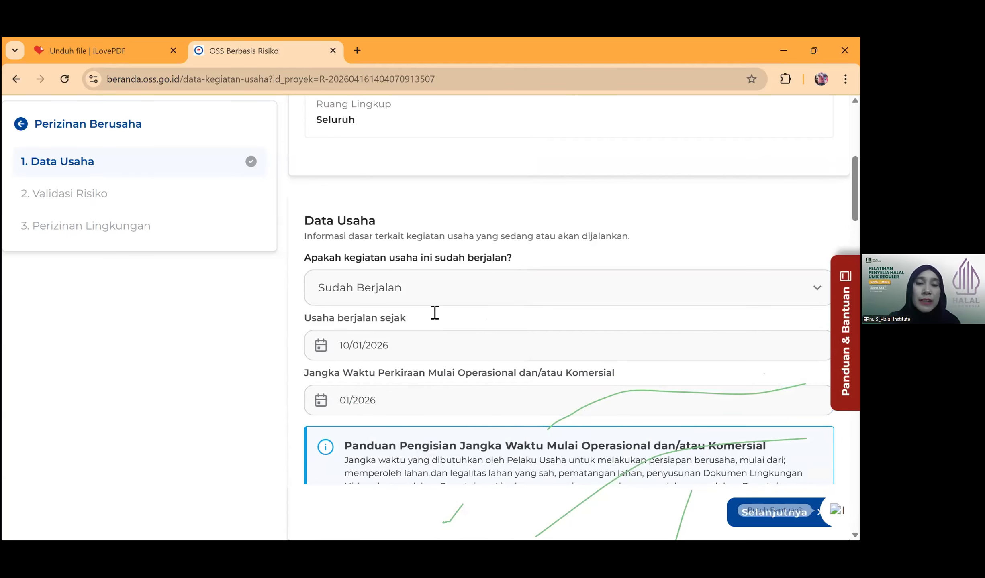
- Enter Rp500.000.000 as domestic machinery/equipment investment
scroll(434, 314, down, 3)
scroll(560, 306, down, 3)
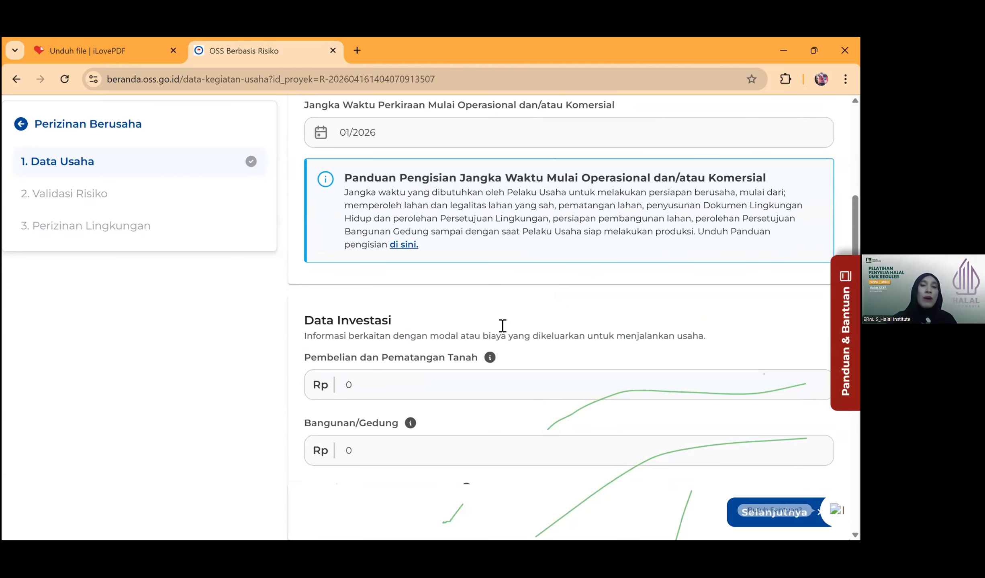
scroll(501, 326, down, 2)
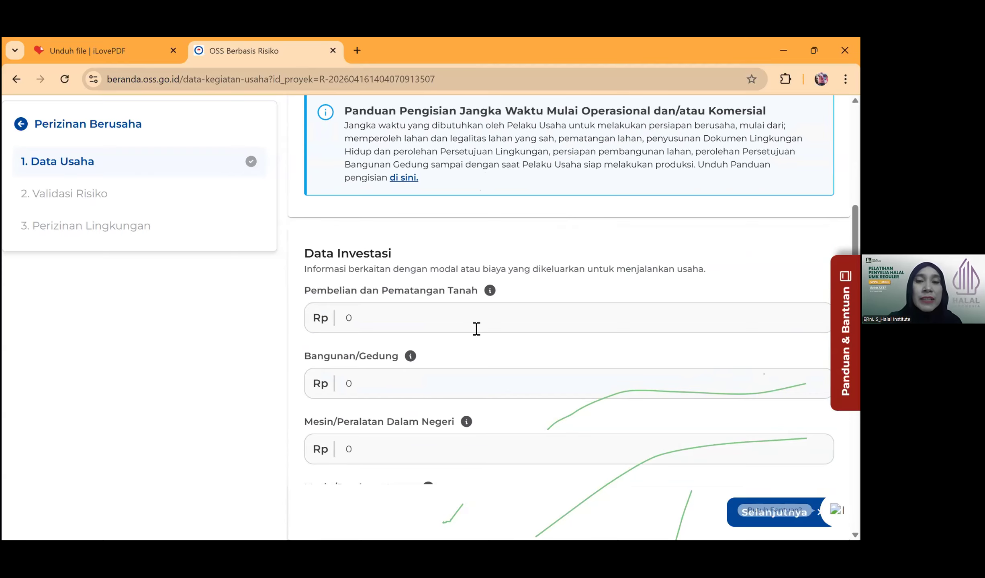
scroll(476, 329, down, 2)
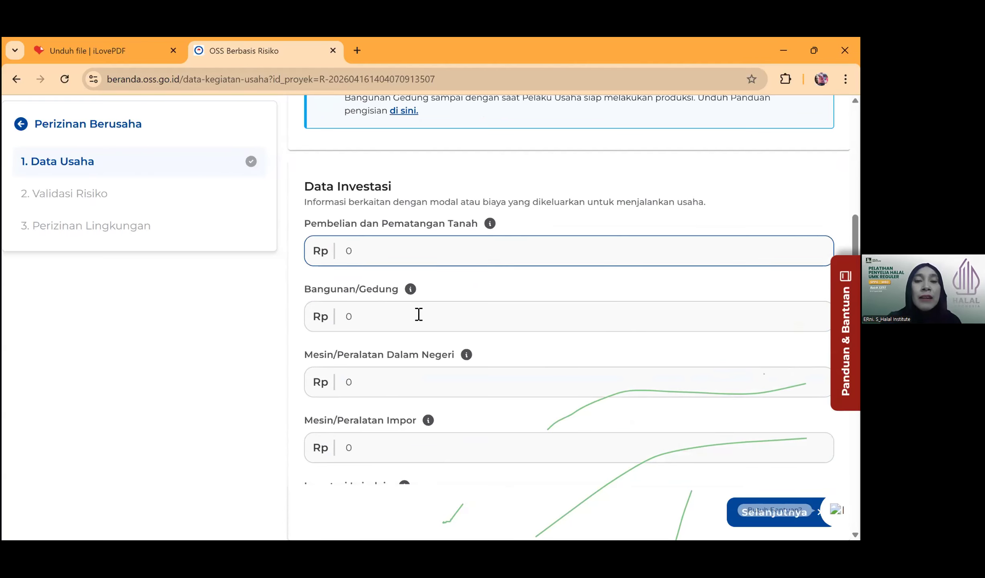
click(354, 385)
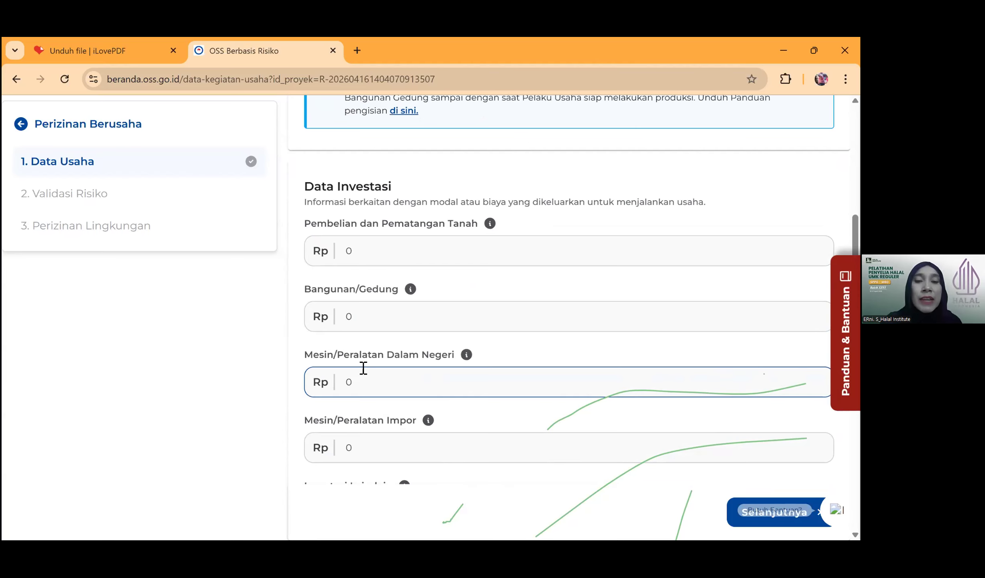
scroll(363, 368, down, 2)
click(347, 313)
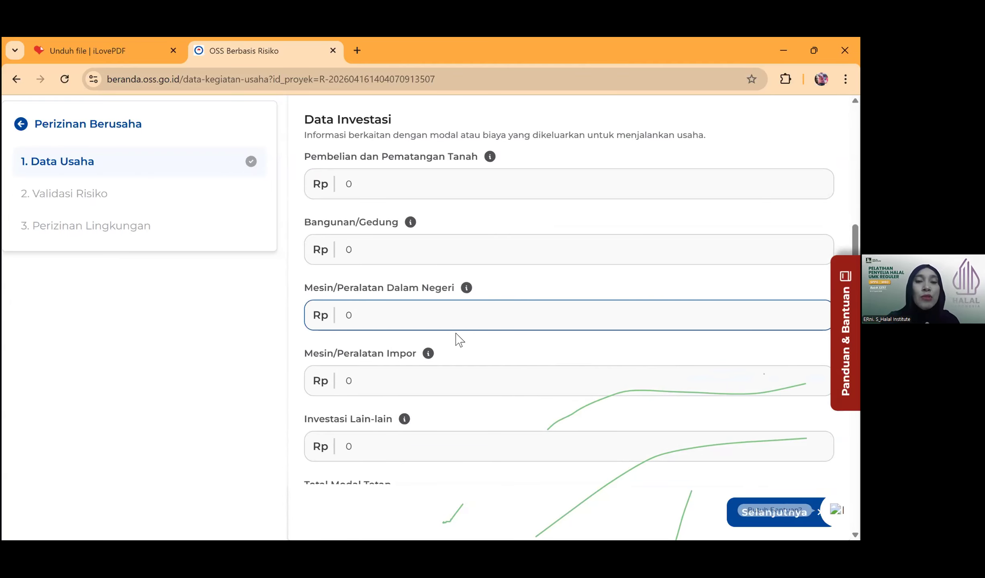
text(500.000.000)
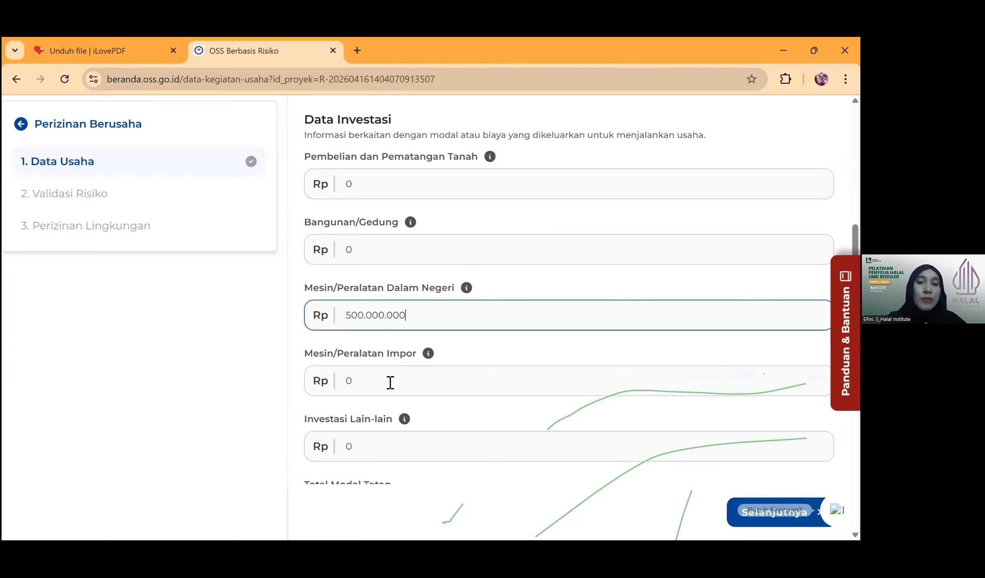
- Enter Rp150.000.000 three-month working capital and choose Modal Sendiri as funding source
scroll(451, 389, down, 3)
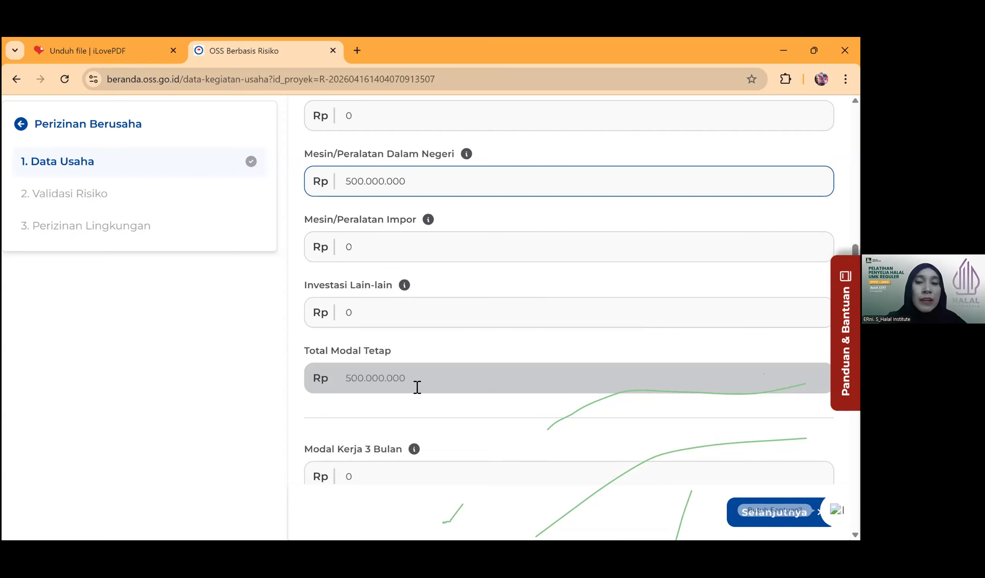
scroll(415, 387, down, 2)
click(346, 409)
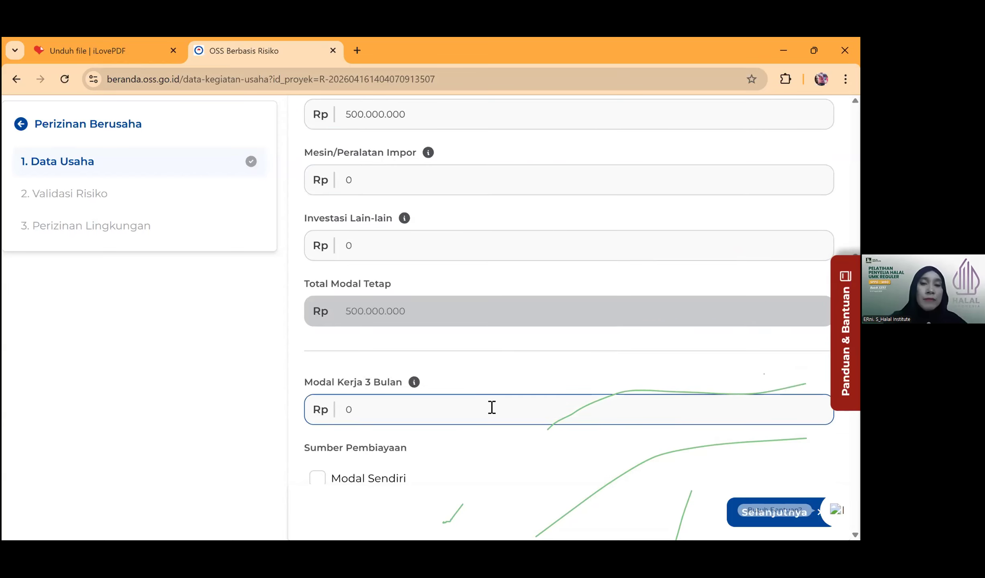
text(150.000.0)
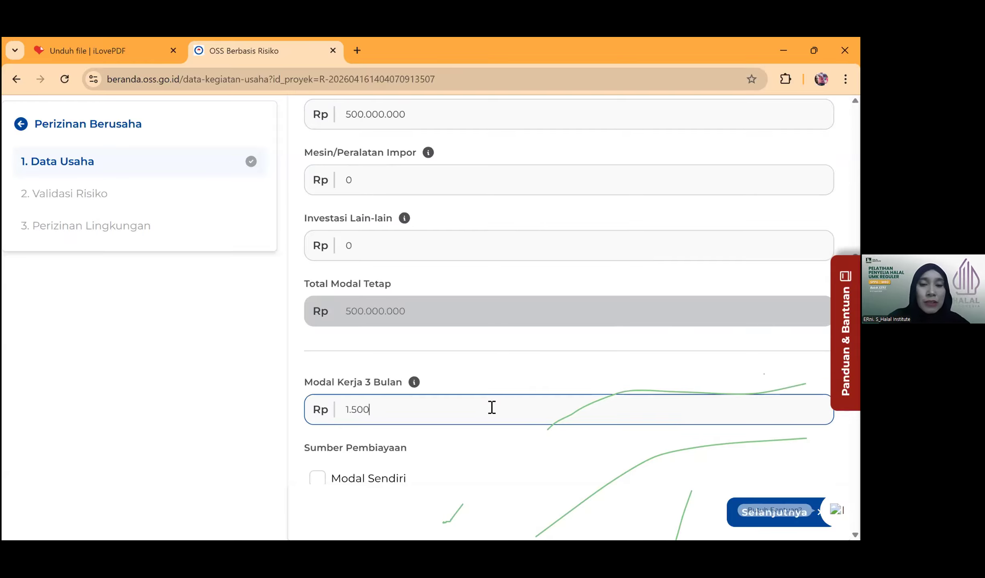
text(0)
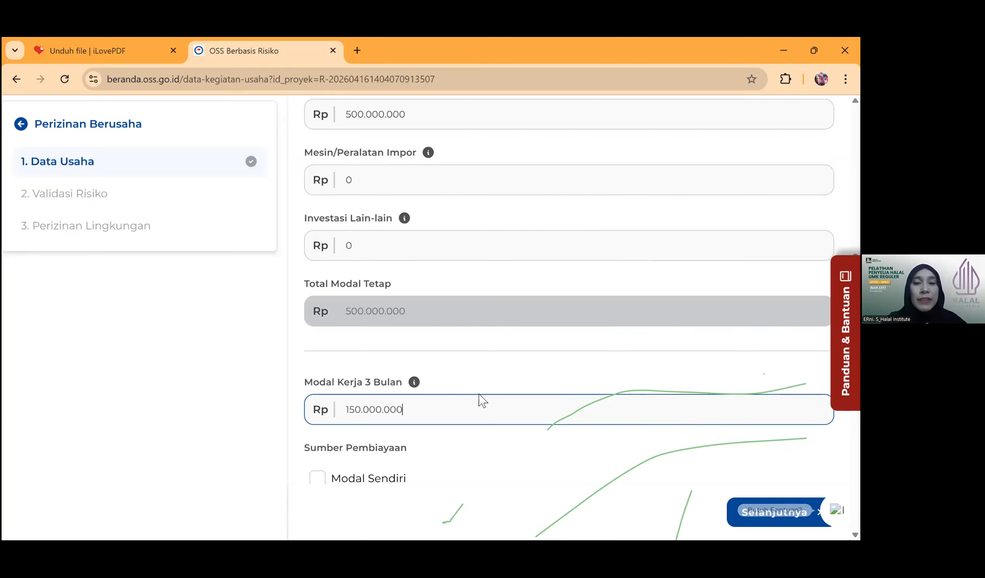
scroll(495, 364, down, 1)
scroll(495, 365, down, 3)
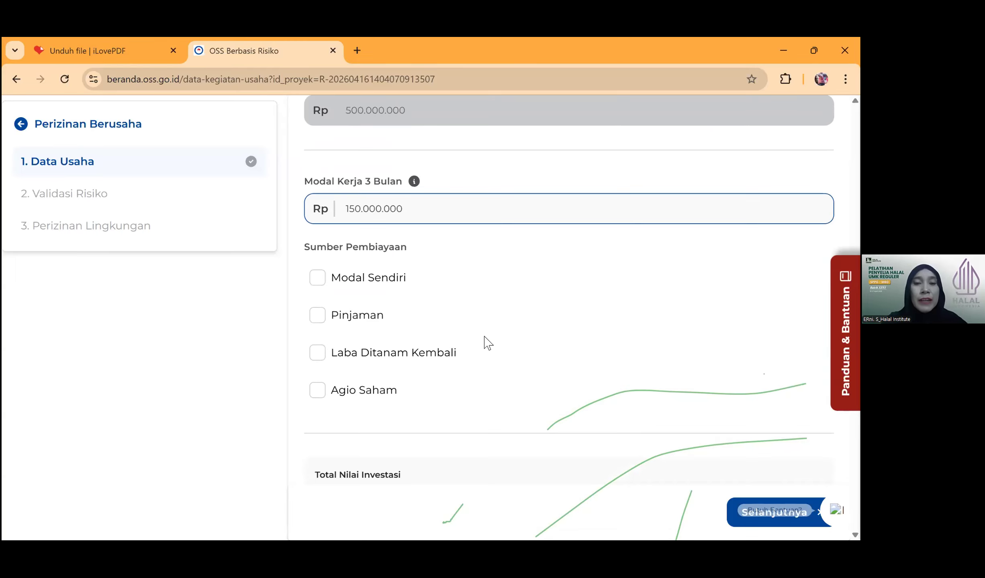
click(319, 284)
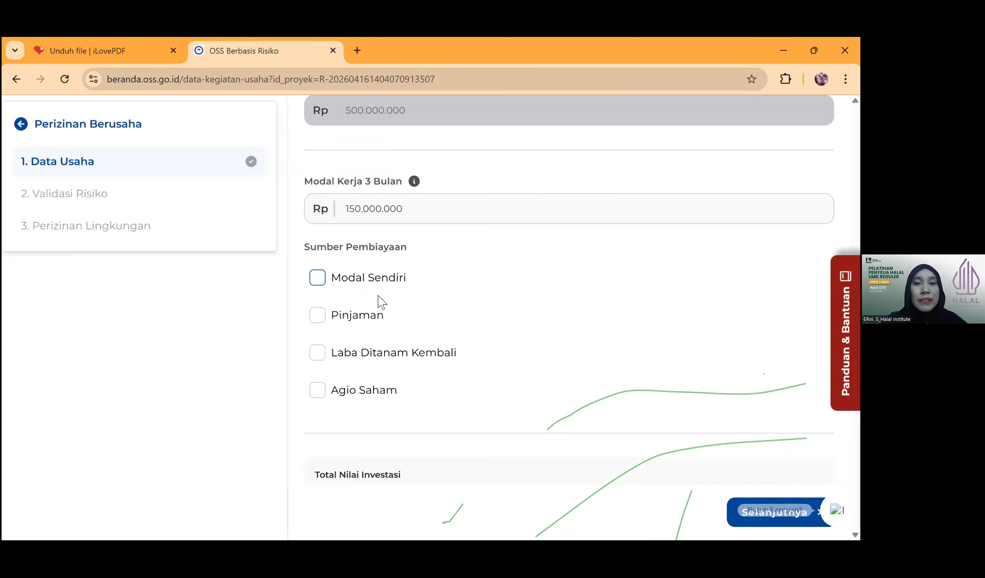
scroll(572, 370, down, 3)
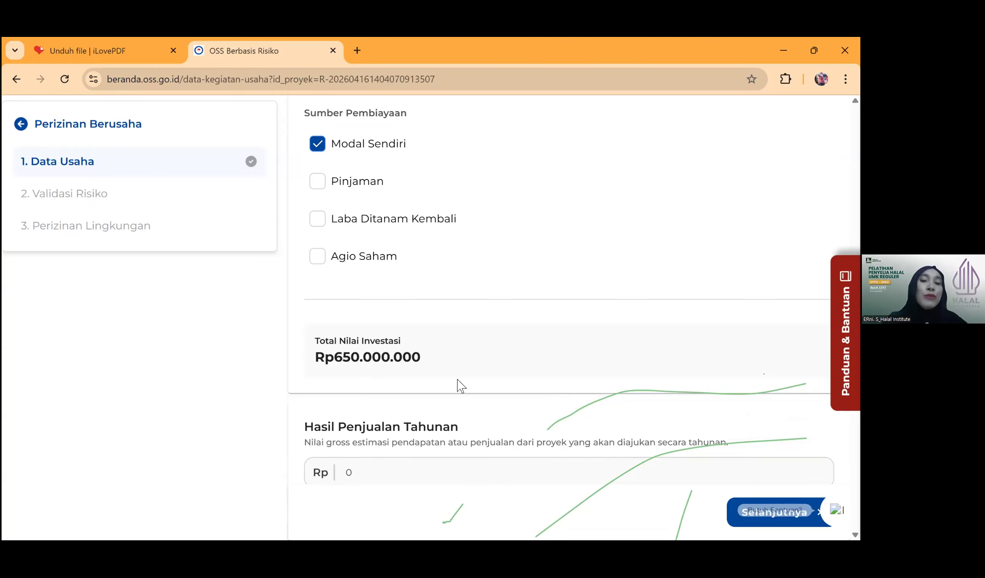
- Set Hasil Penjualan Tahunan to Rp120.000.000
scroll(449, 363, down, 3)
click(348, 339)
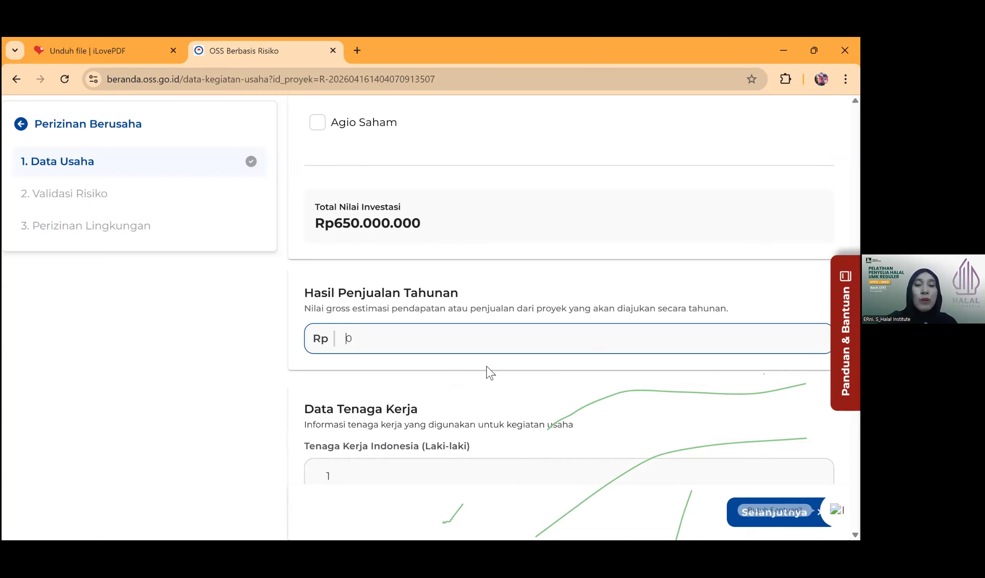
text(120.000.00)
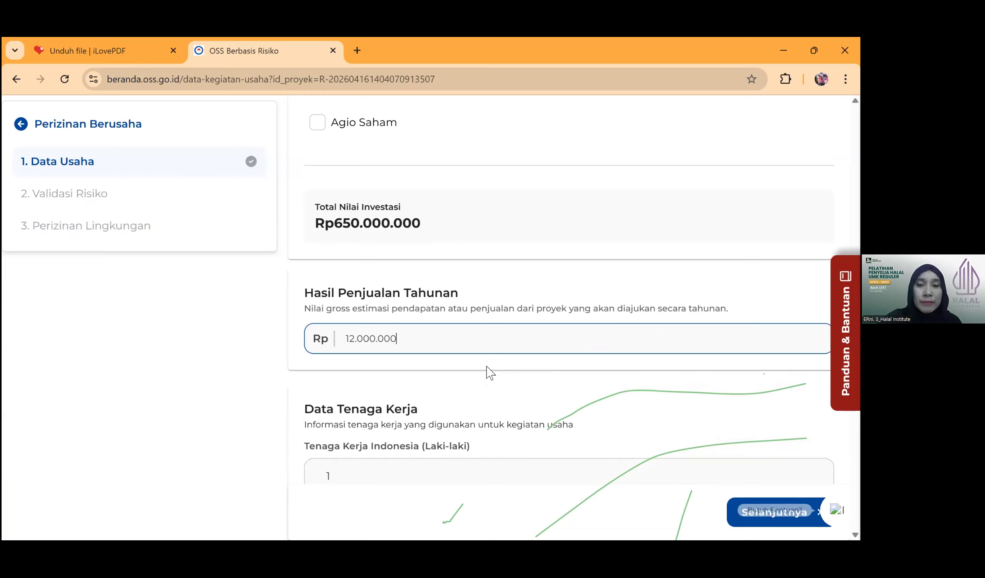
text(0)
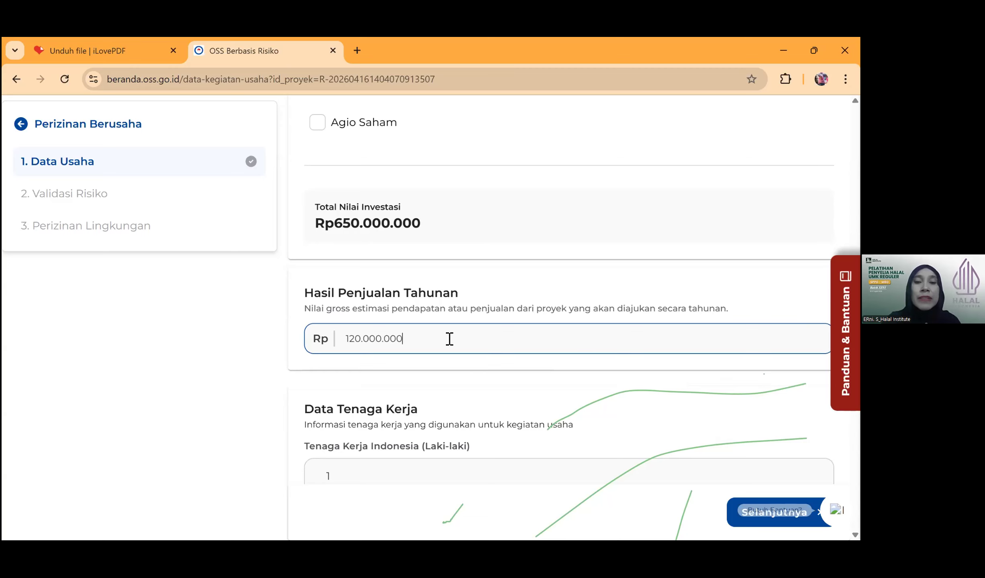
- Set the Indonesian workforce to 20 male and 10 female workers
scroll(449, 338, down, 3)
click(341, 344)
key(BackSpace)
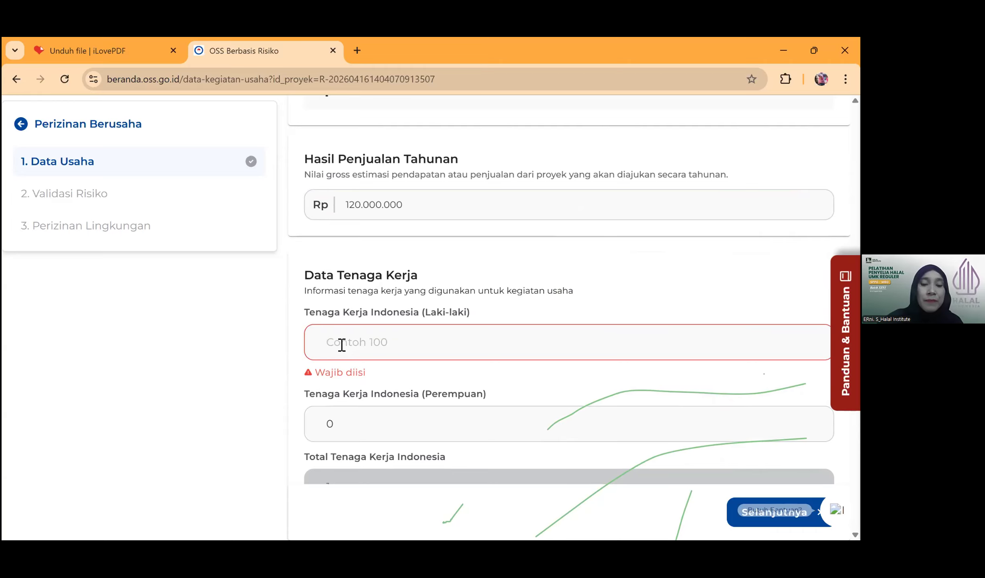
text(20)
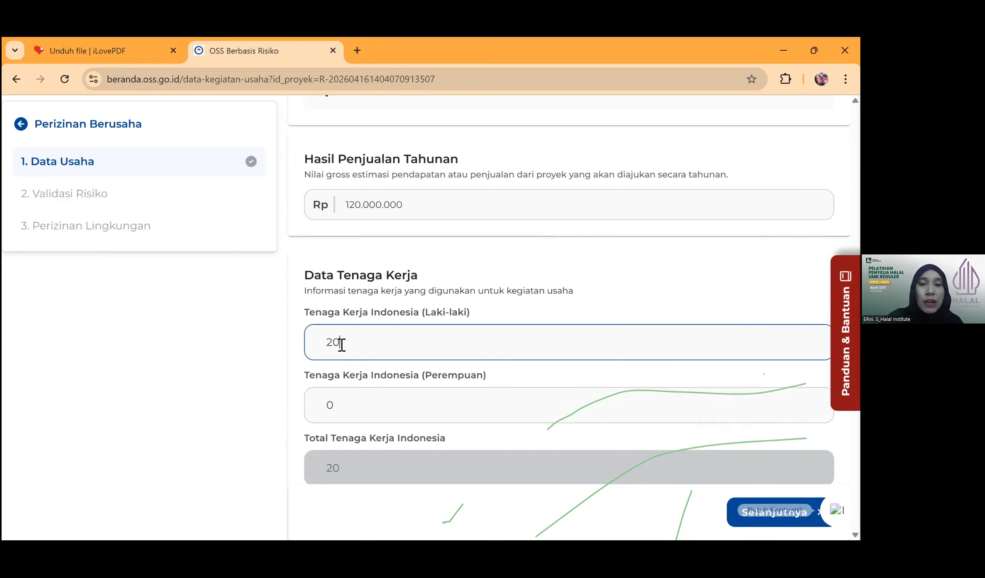
click(328, 406)
key(BackSpace)
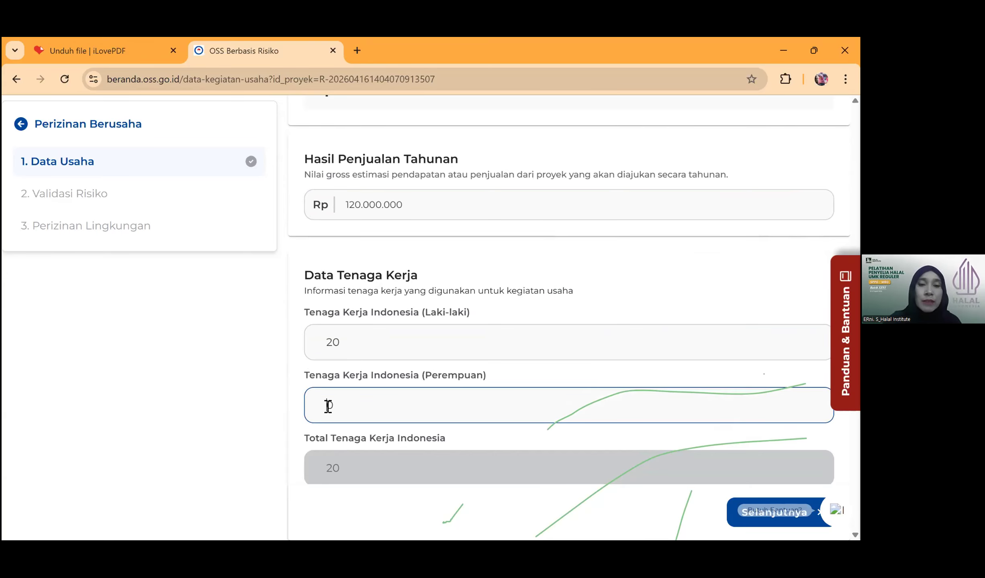
text(10)
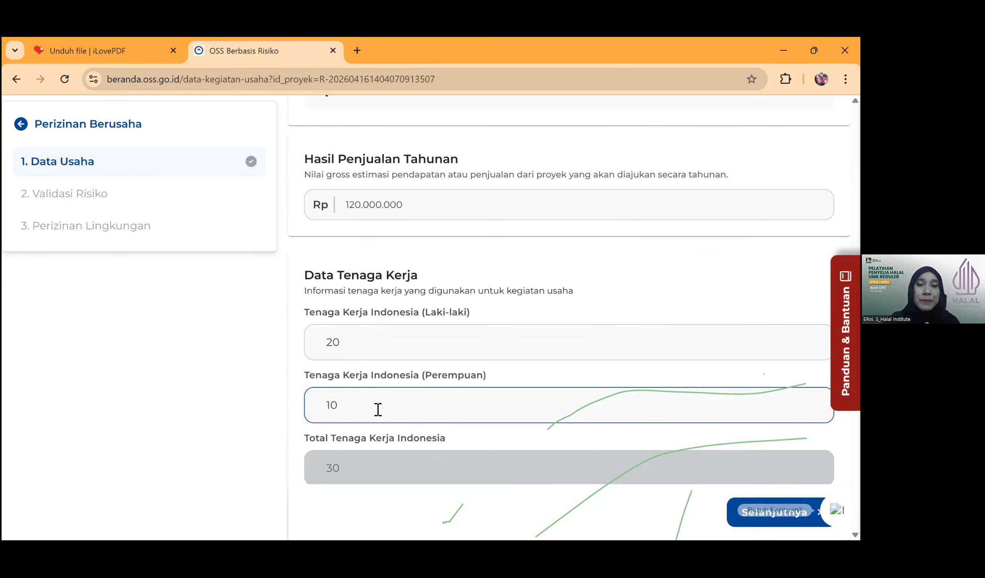
scroll(442, 352, down, 5)
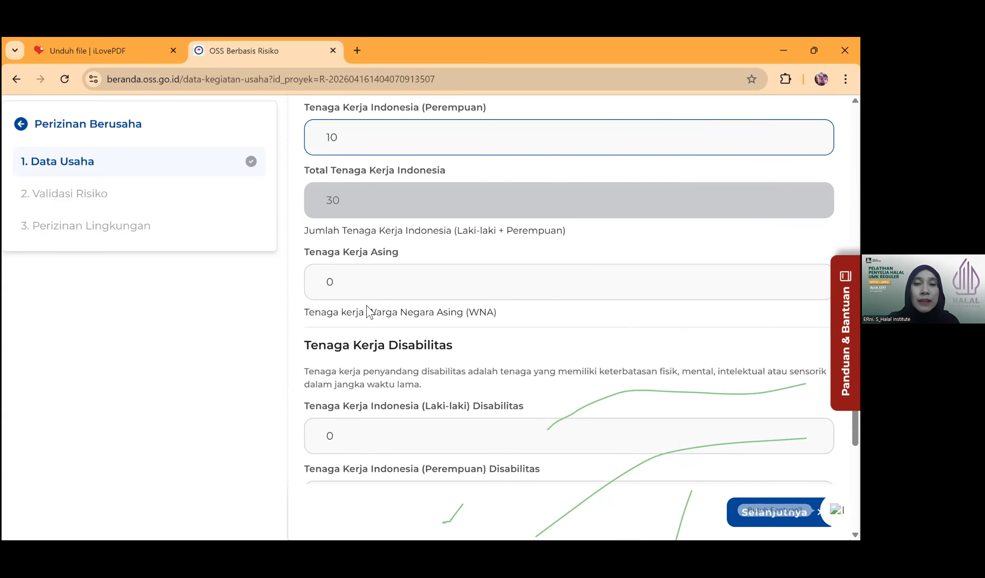
scroll(442, 352, down, 1)
scroll(438, 346, down, 4)
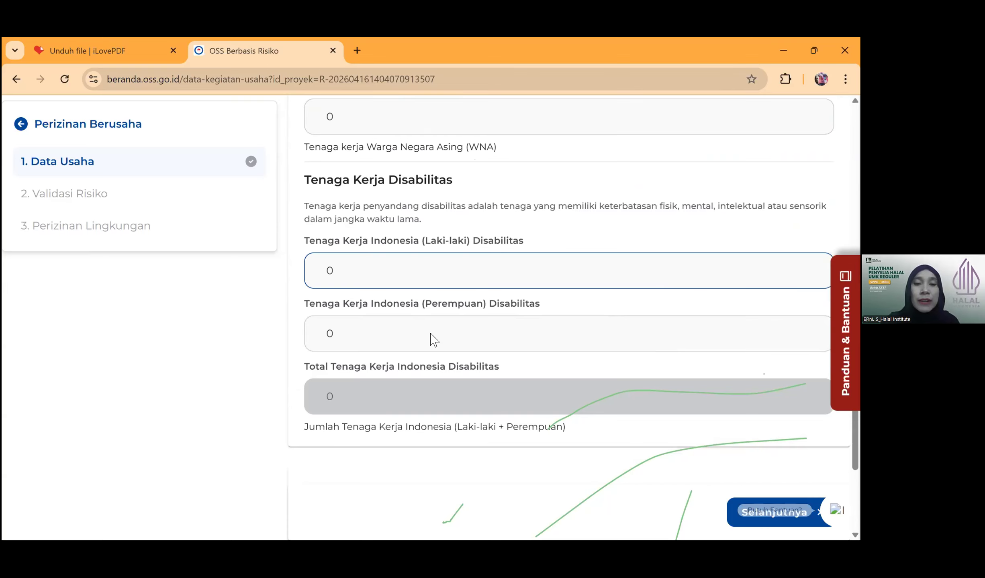
scroll(374, 372, down, 1)
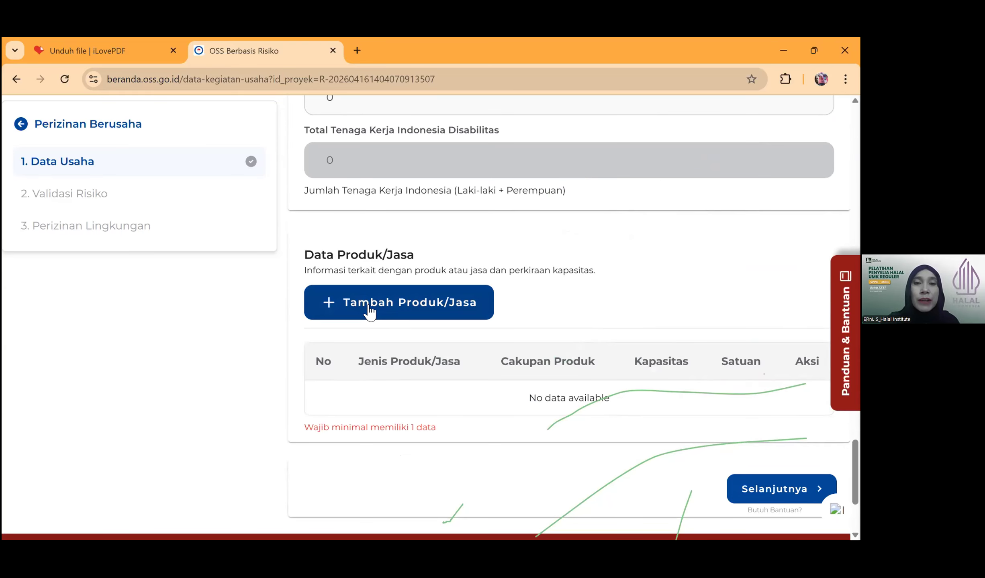
- Add a new Produk/Jasa entry of type 'Penyediaan makanan dan minuman dengan pengolahan'
click(365, 302)
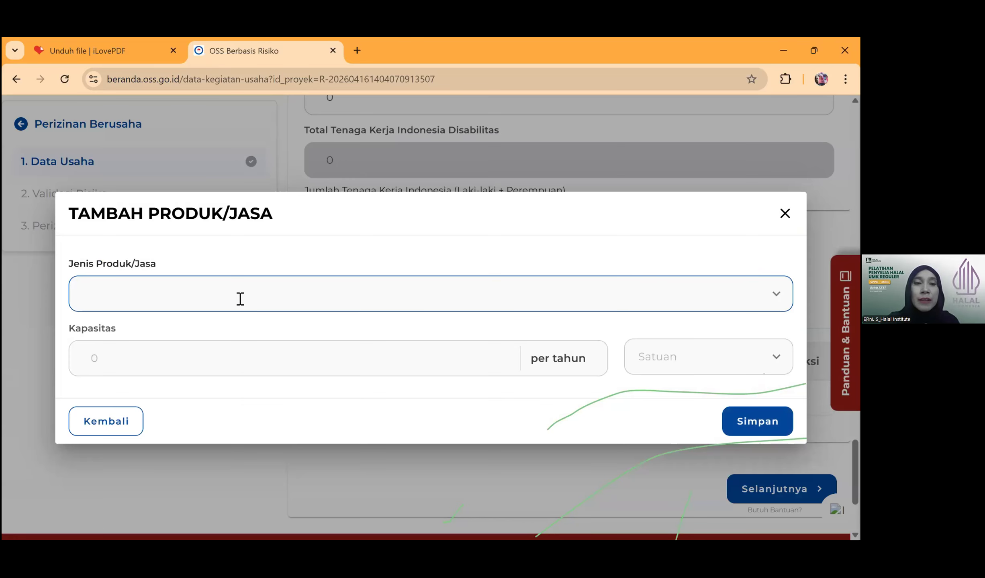
click(240, 299)
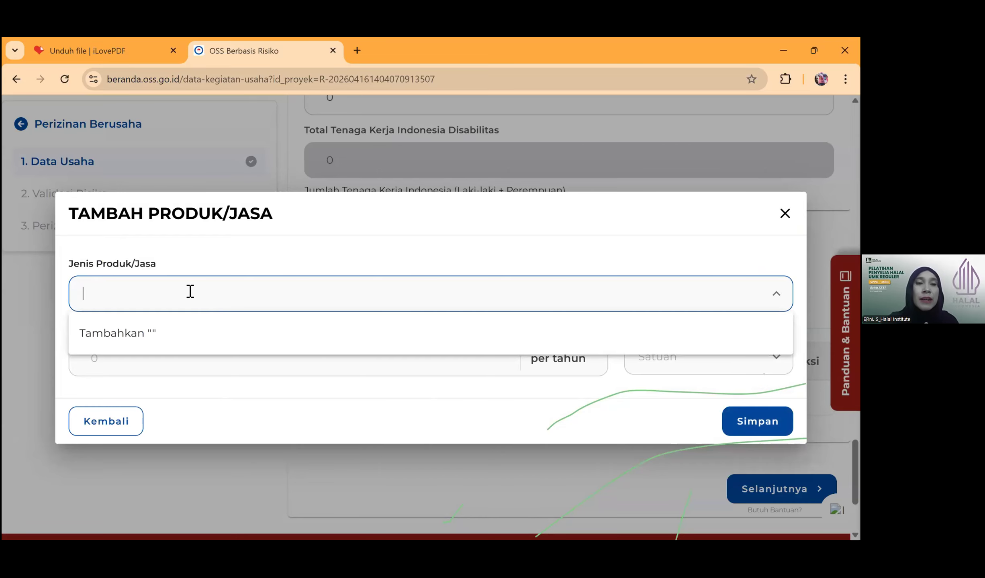
text(Pe)
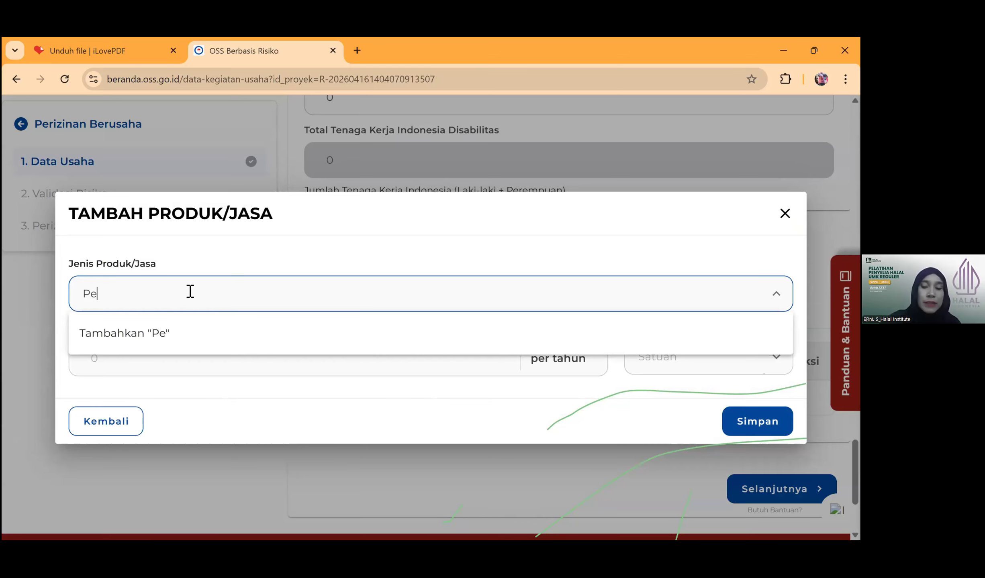
text(nyediaan makan)
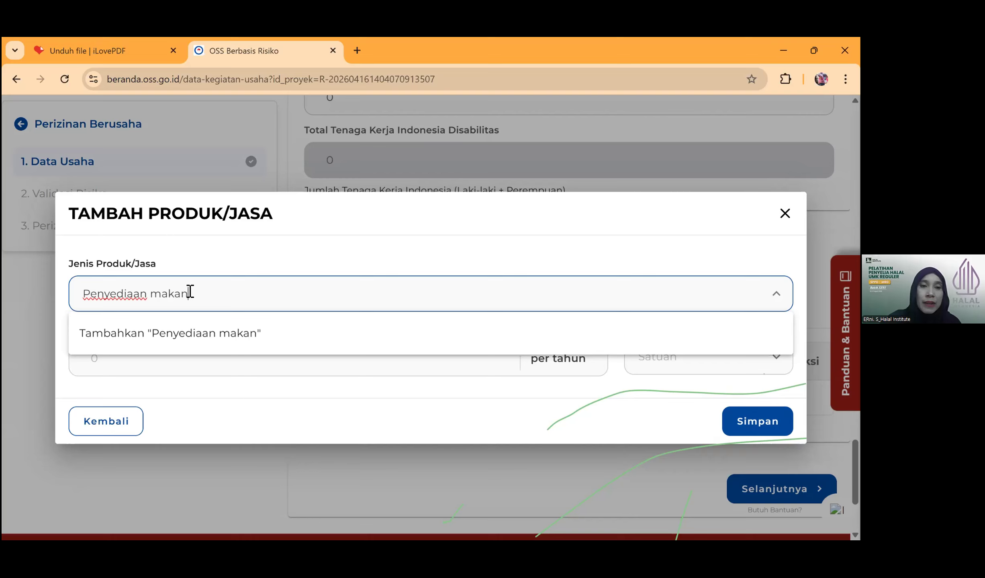
text(an d)
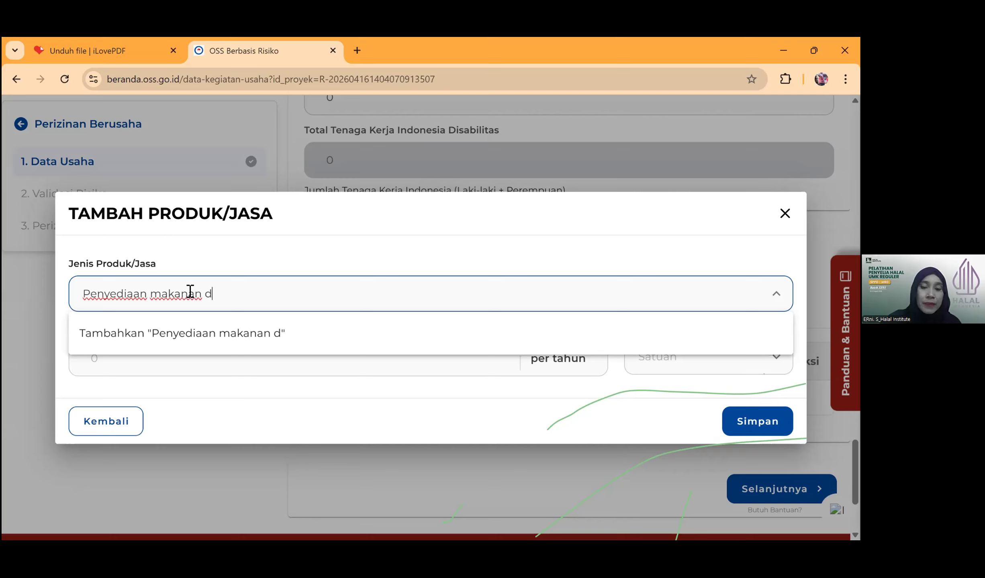
text(an minuman )
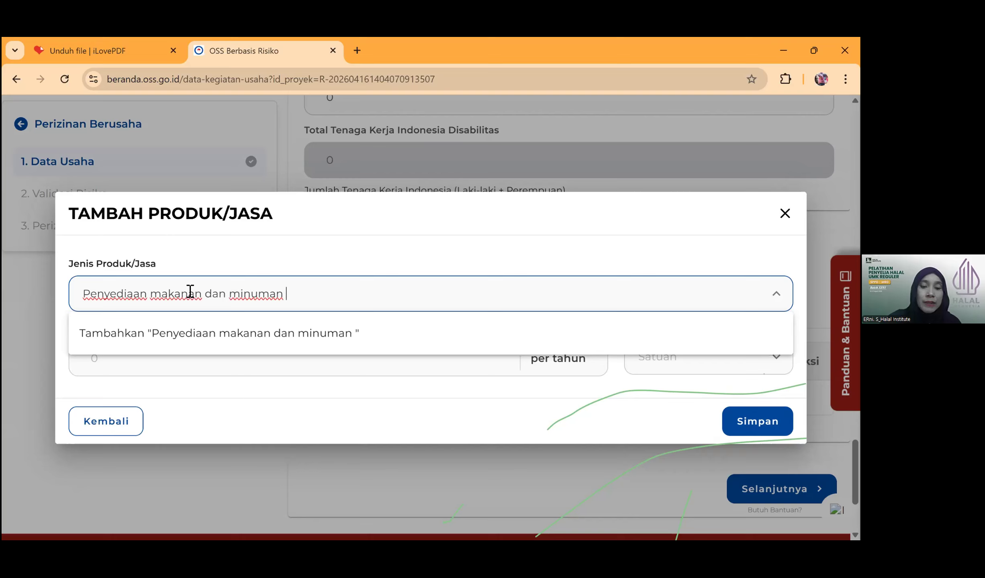
text(dengan pengolahan)
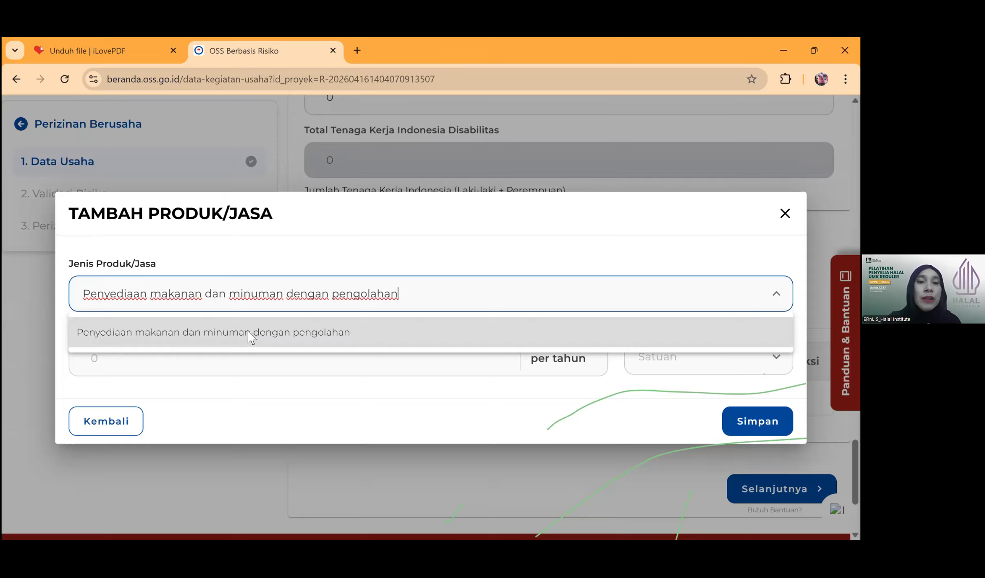
click(248, 337)
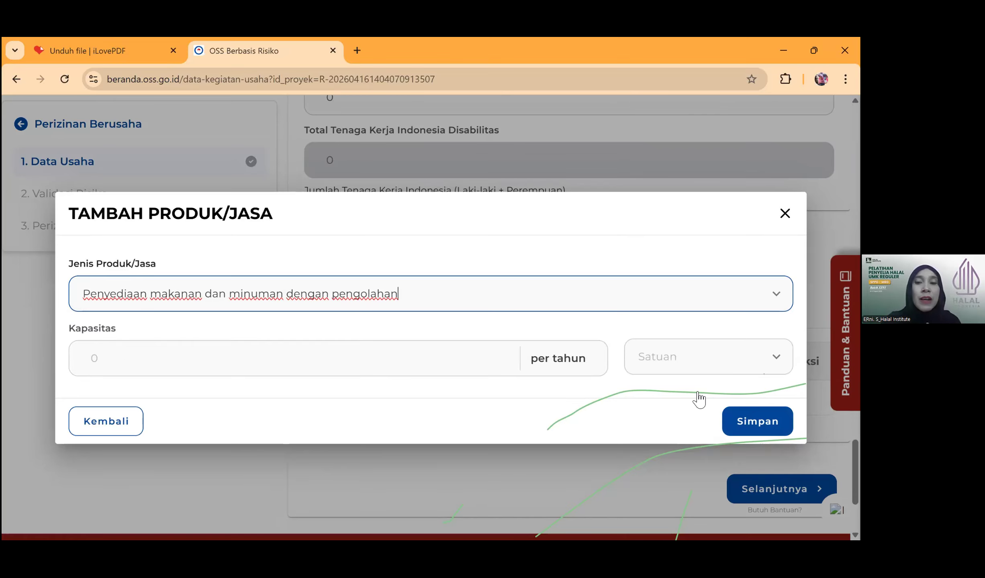
- Give the product a capacity of 480,000,000 Pcs per year and save it to the table
click(667, 363)
click(667, 363)
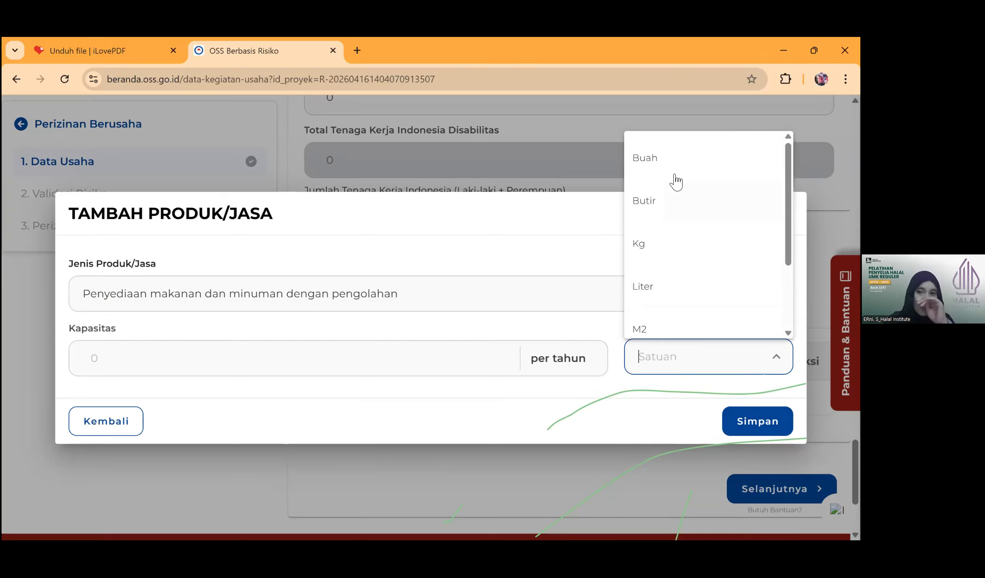
scroll(666, 278, down, 2)
click(669, 275)
click(73, 358)
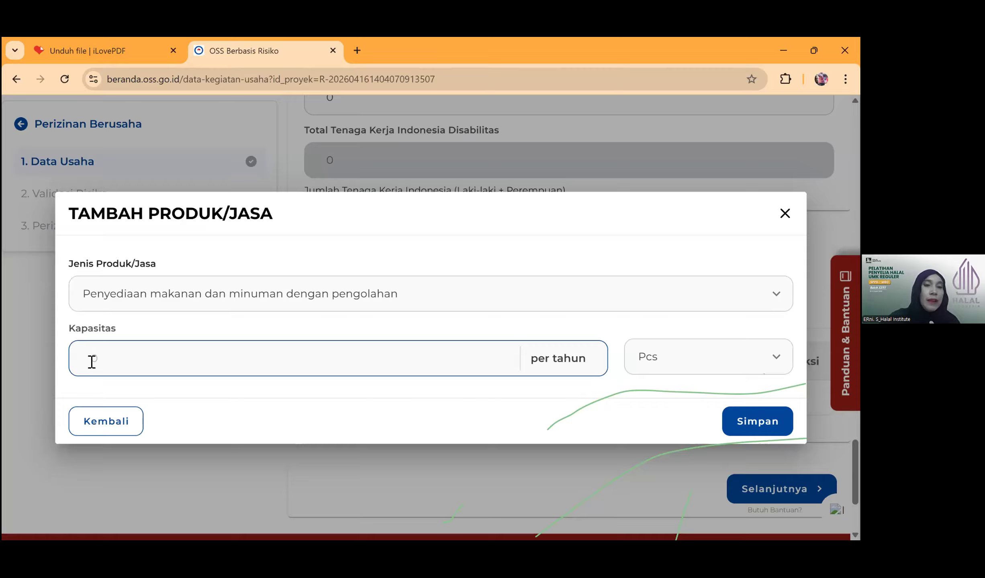
text(0.000.000)
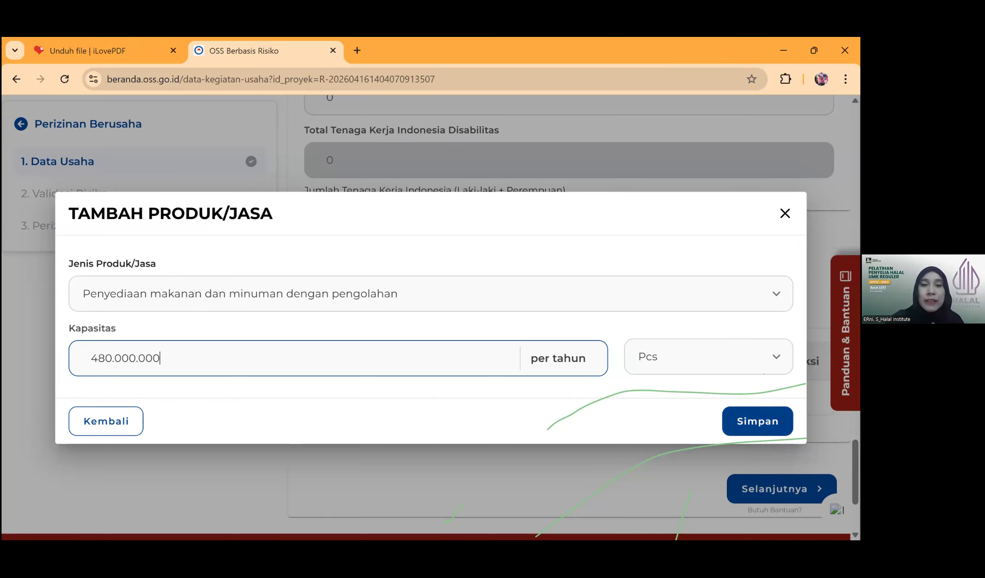
click(757, 421)
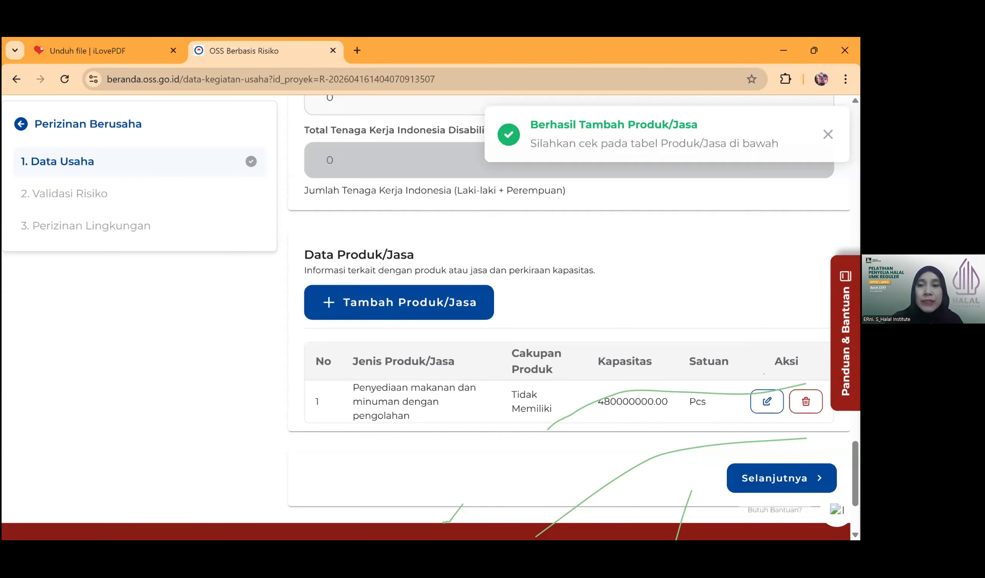
scroll(562, 317, down, 3)
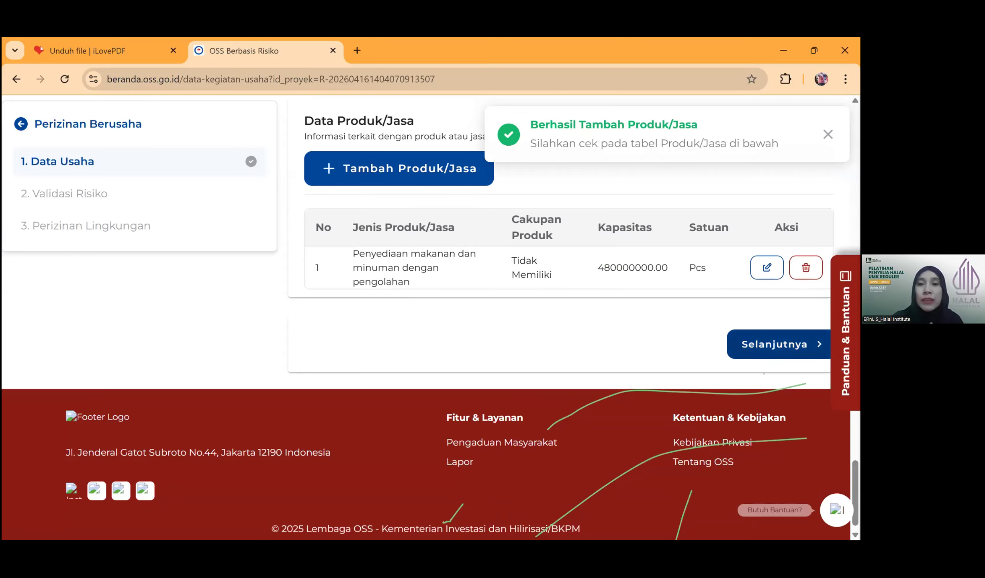
- Set the risk parameter to 'Lokasi industrinya berada pada Kabupaten/ Kota bersangkutan' and move on to Perizinan Lingkungan
click(774, 344)
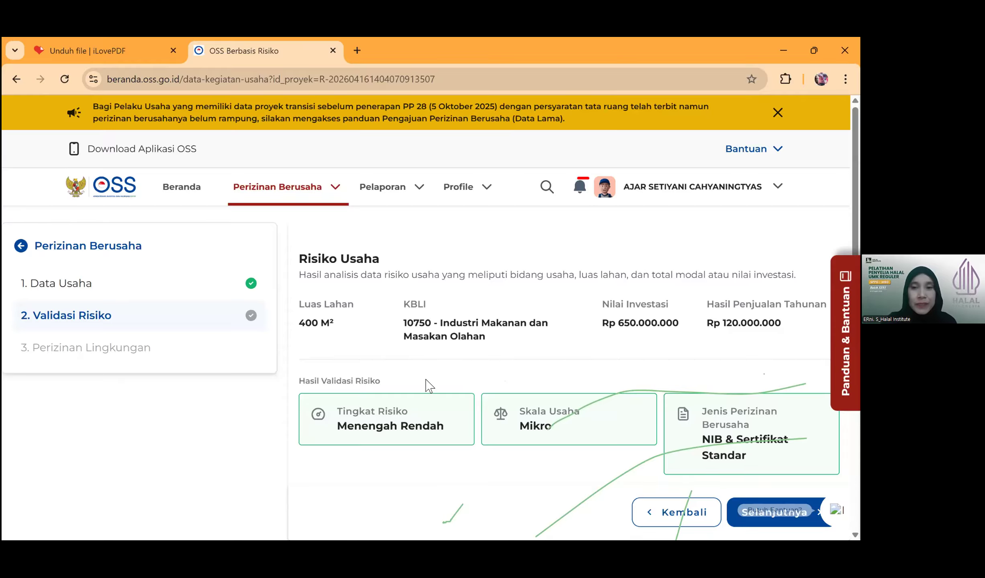
scroll(562, 340, down, 2)
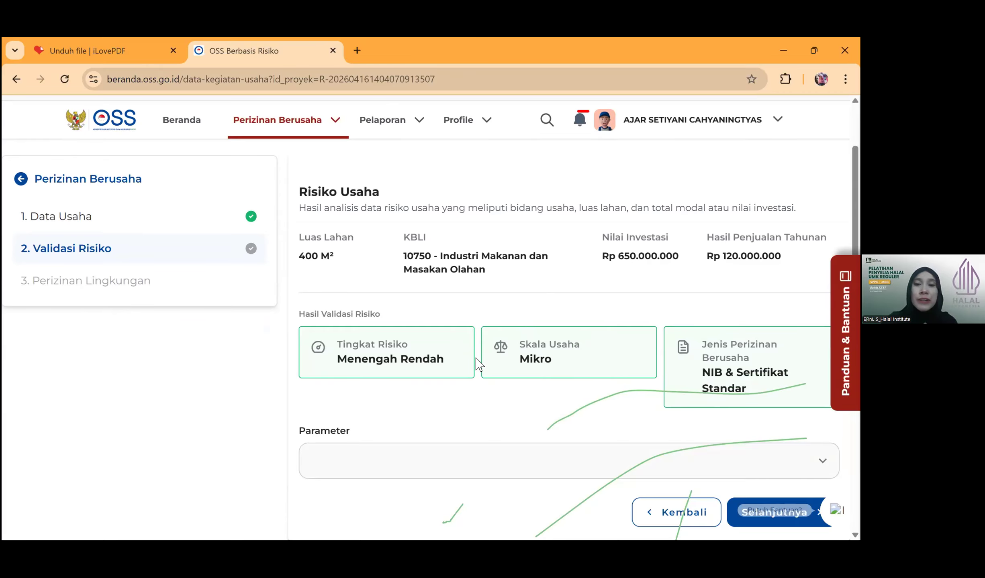
scroll(369, 397, down, 2)
click(387, 395)
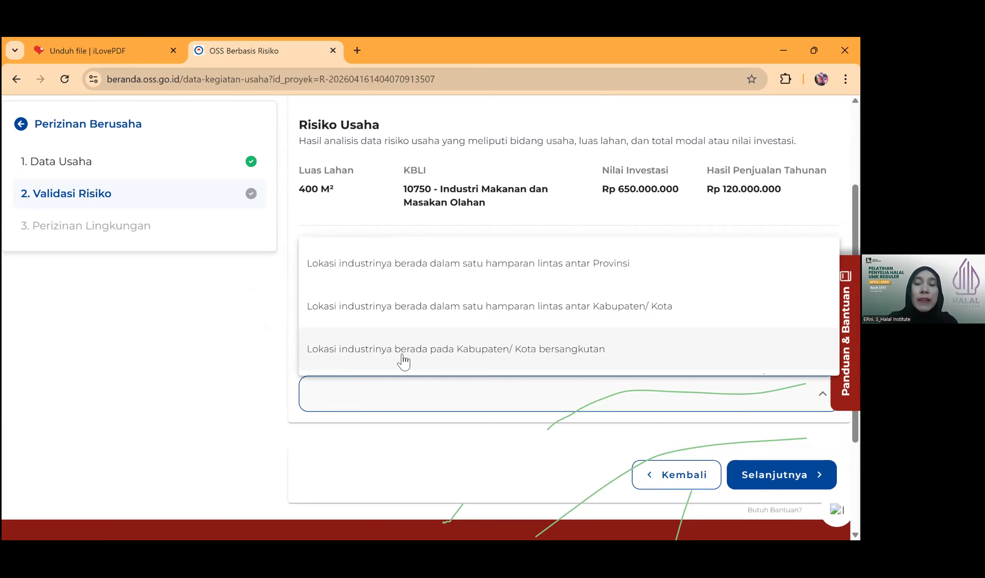
click(404, 360)
scroll(717, 413, down, 1)
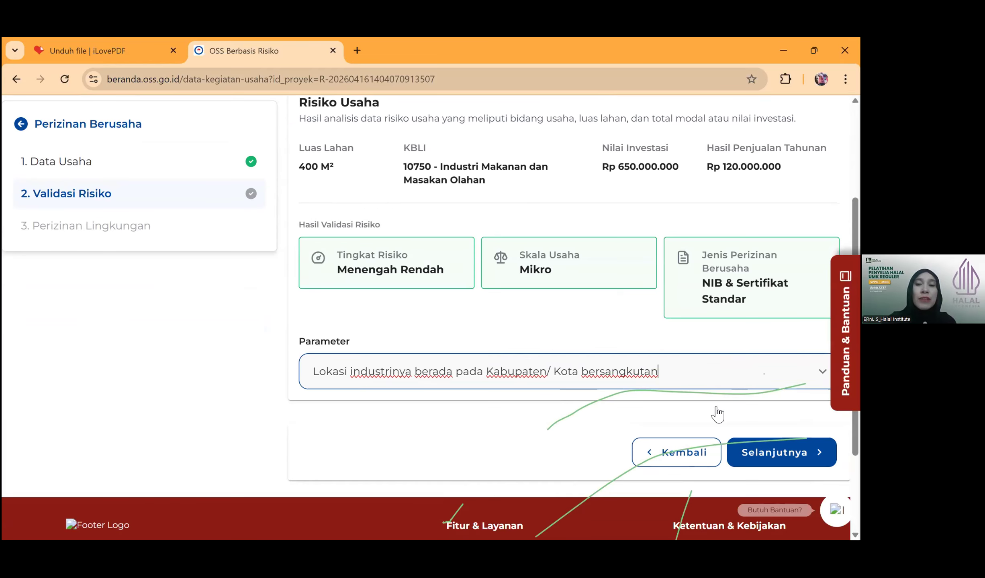
scroll(717, 414, down, 2)
click(774, 408)
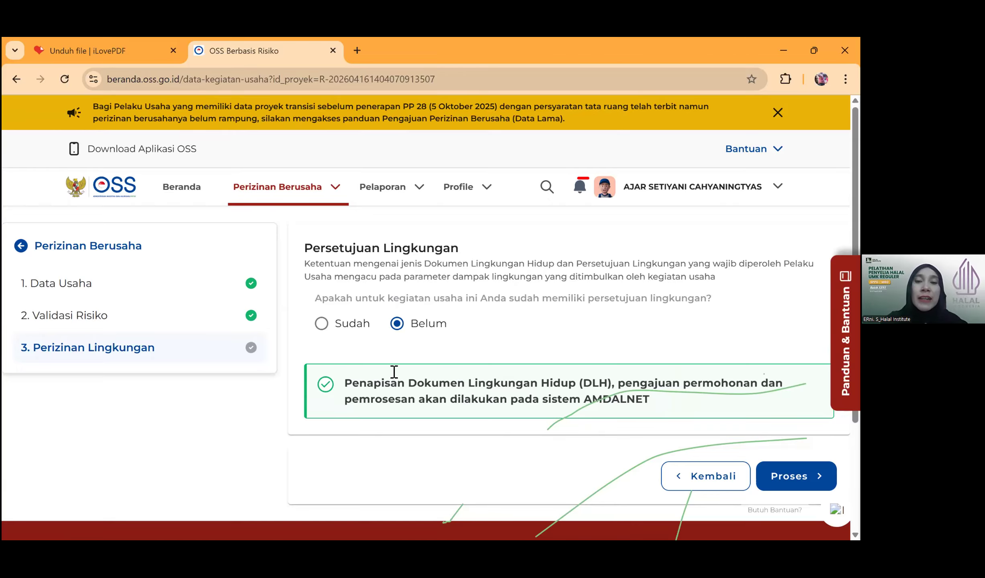
- Record an existing environmental approval of type SPPL under Kabupaten/Kota authority
click(321, 323)
click(342, 391)
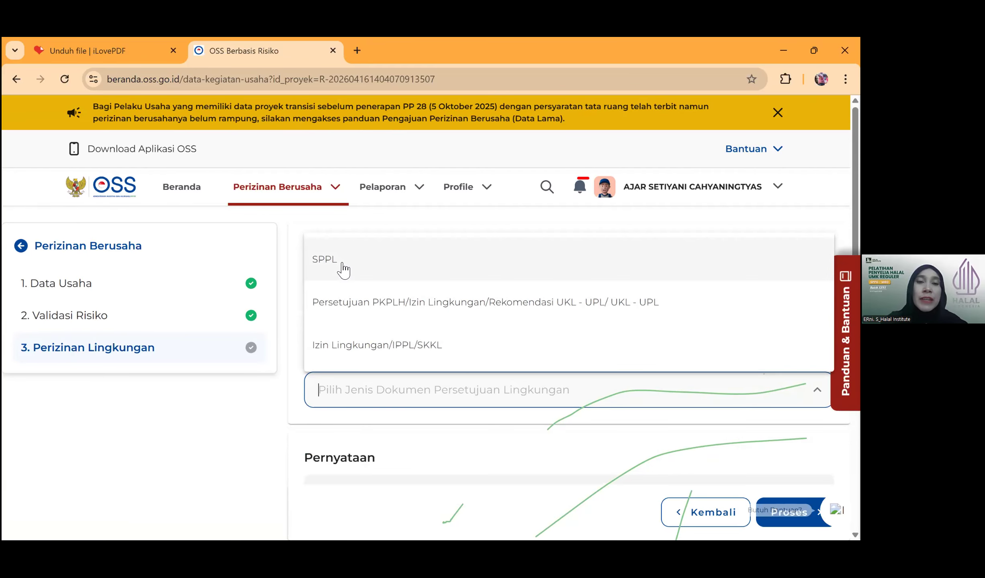
click(343, 264)
scroll(529, 340, down, 5)
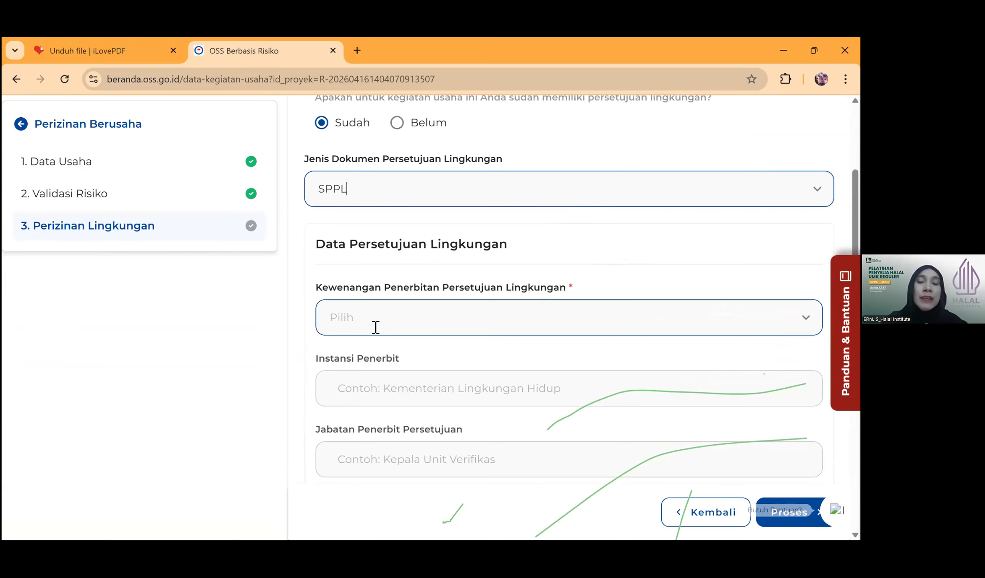
click(373, 326)
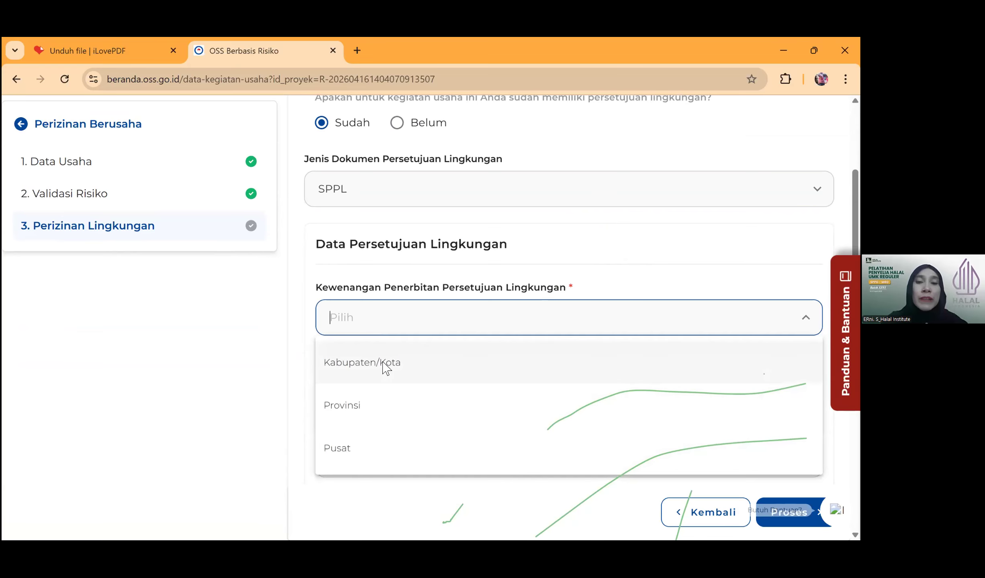
click(382, 363)
scroll(480, 322, down, 2)
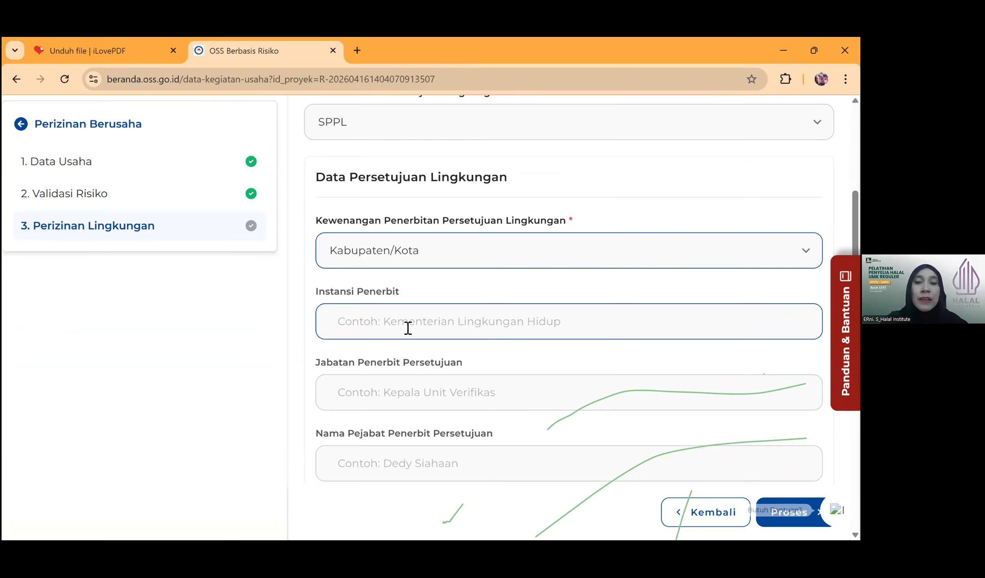
scroll(486, 323, down, 4)
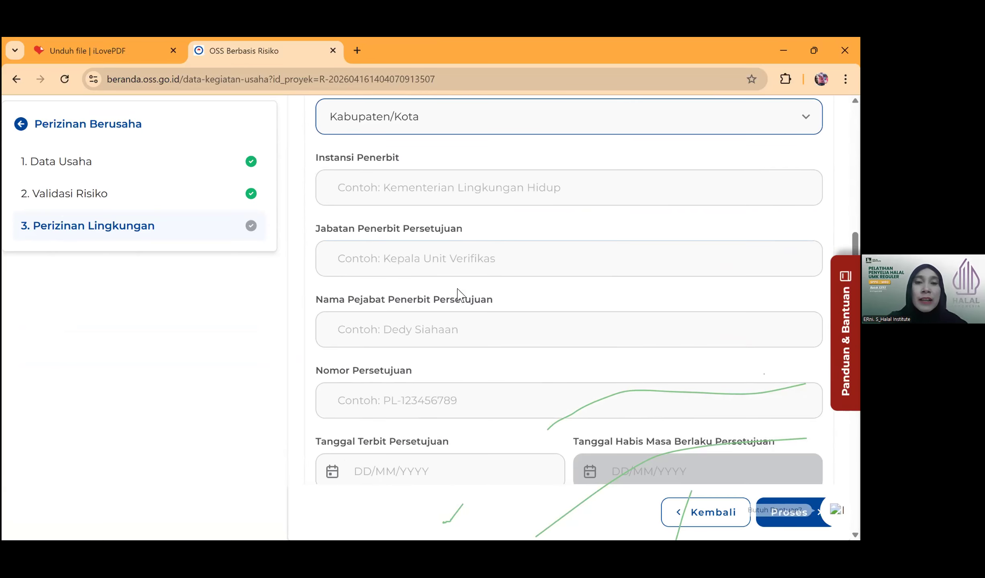
- Enter the approval number and set the issue date to 01/03/2026
click(339, 400)
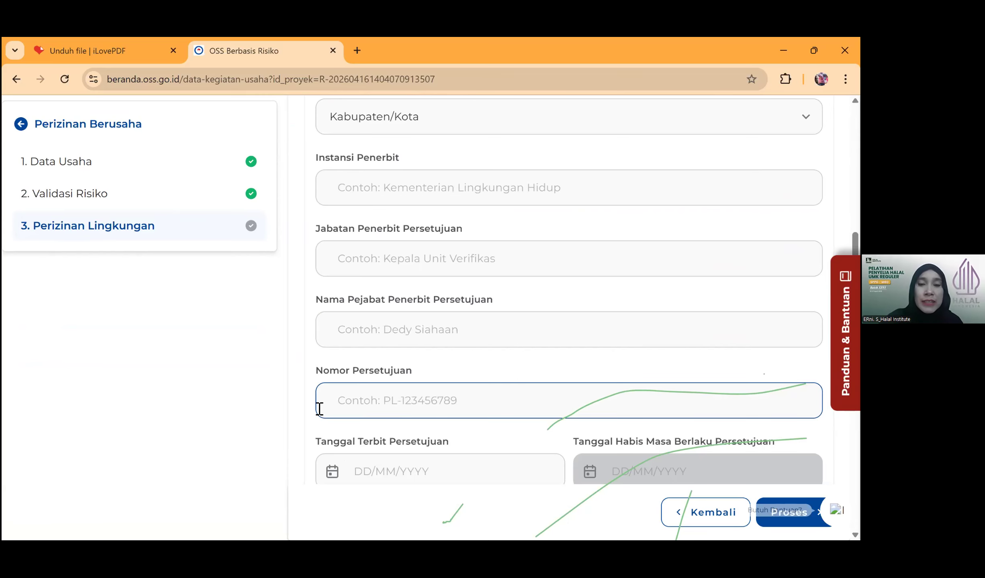
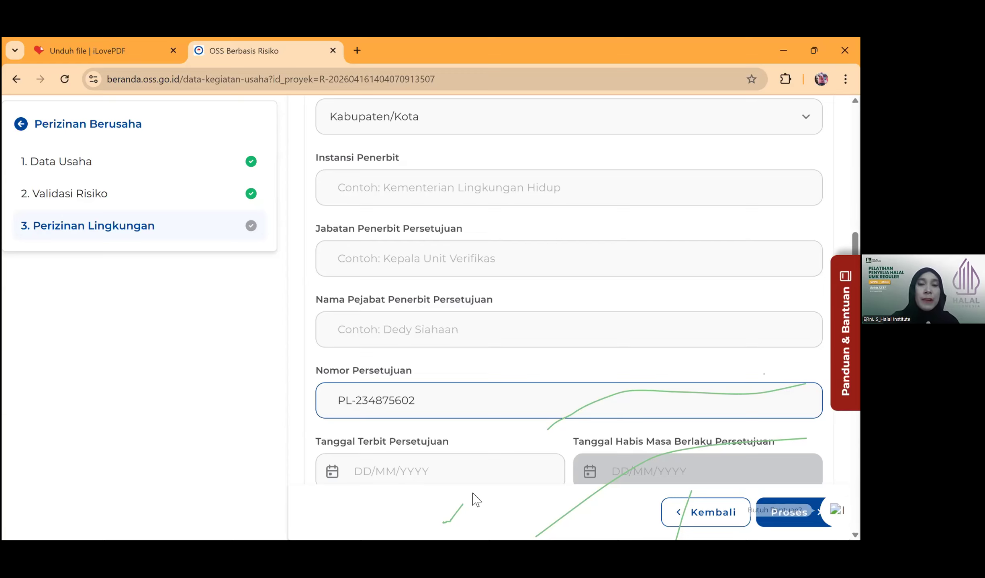
scroll(348, 344, down, 3)
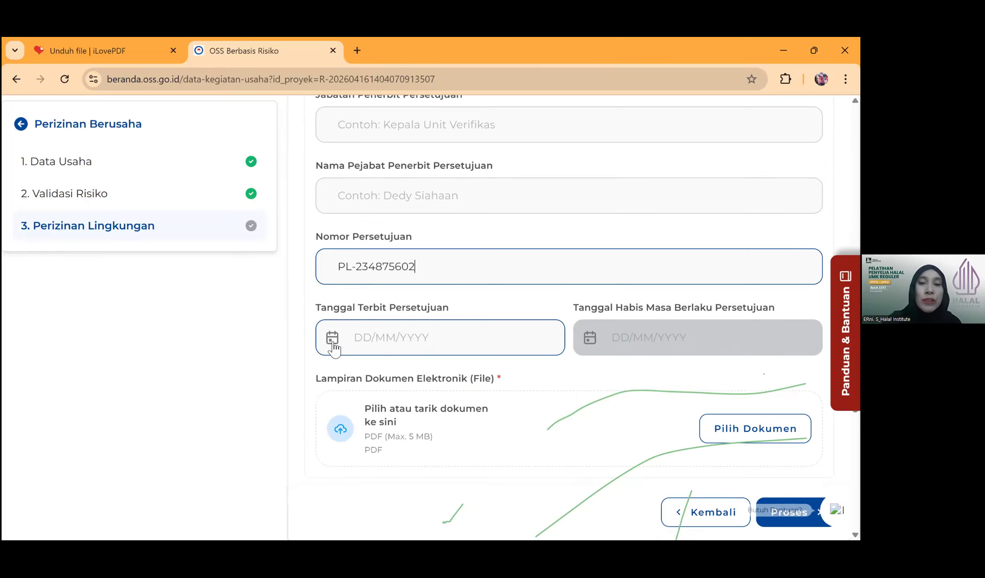
click(332, 340)
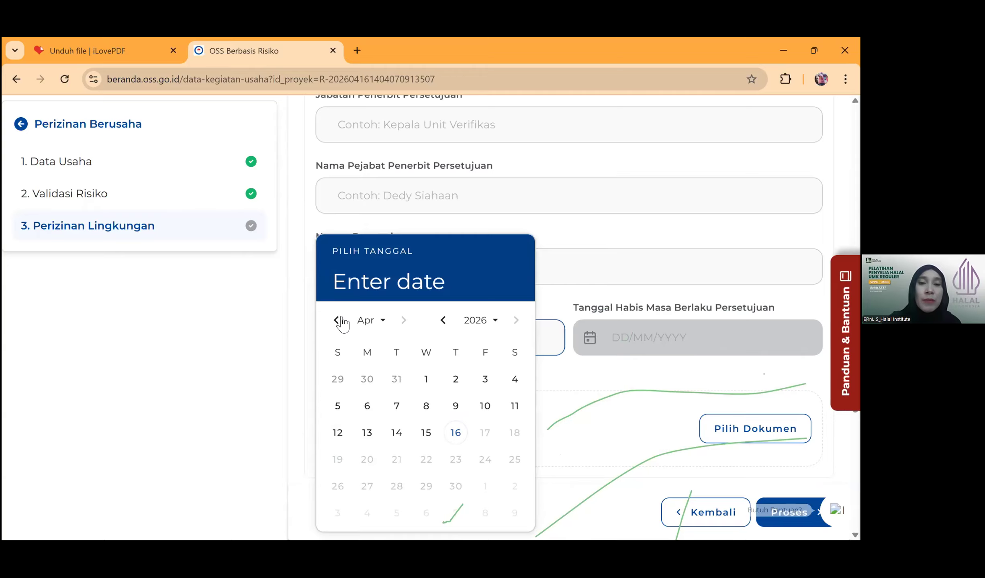
click(370, 320)
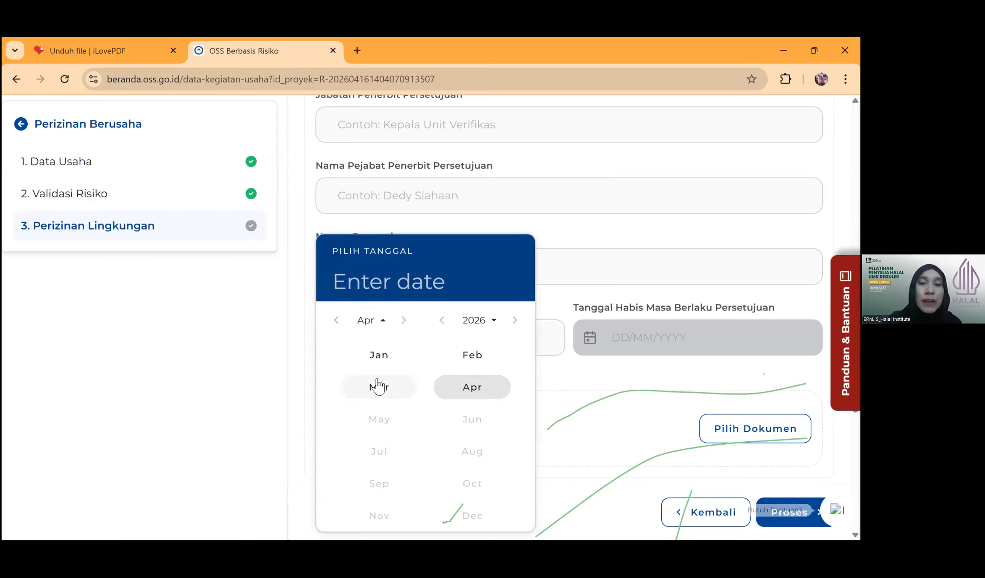
click(381, 386)
click(337, 381)
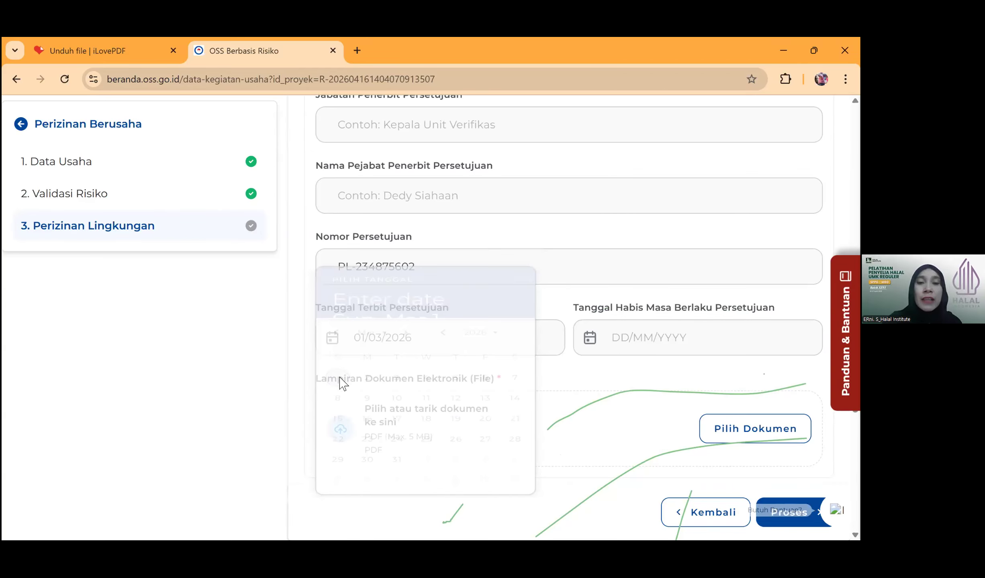
- Set the approval's expiry date to 30/05/2026
click(588, 341)
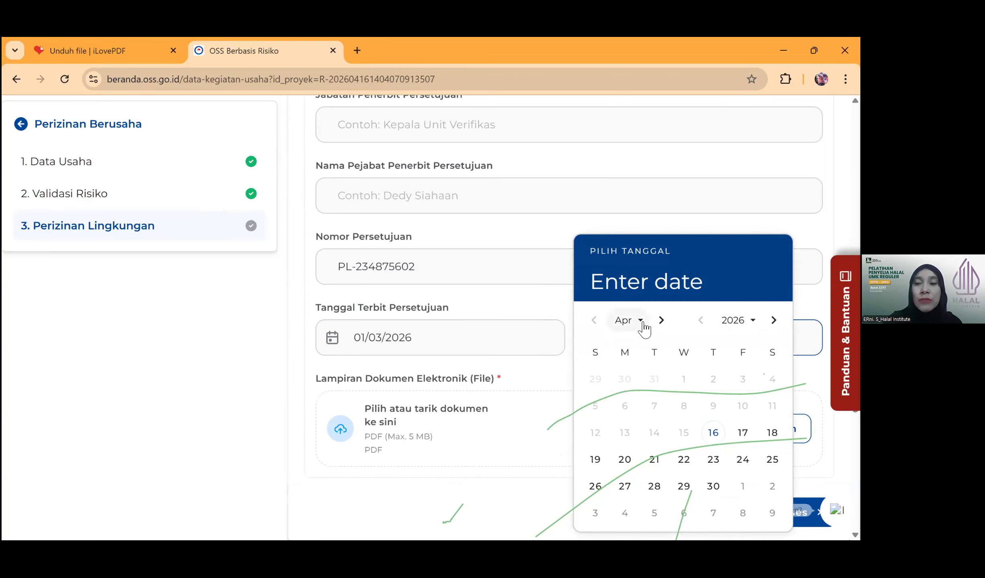
click(636, 326)
click(636, 422)
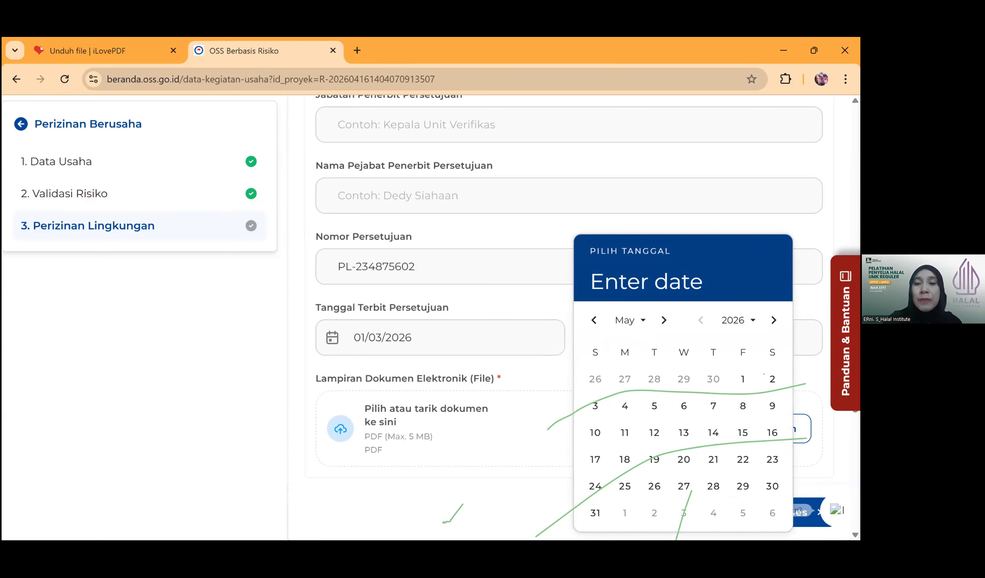
click(771, 486)
scroll(526, 363, down, 1)
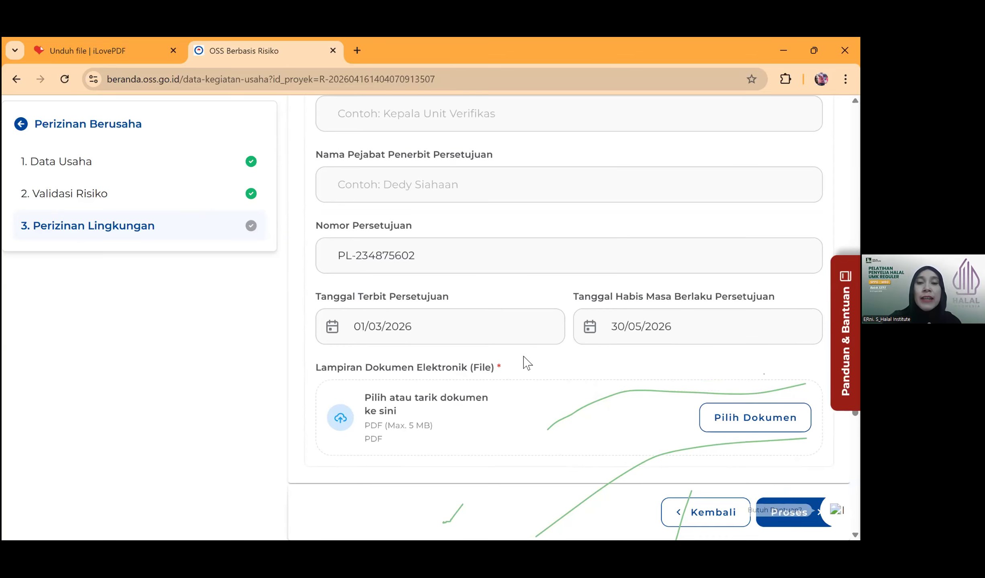
scroll(527, 363, down, 3)
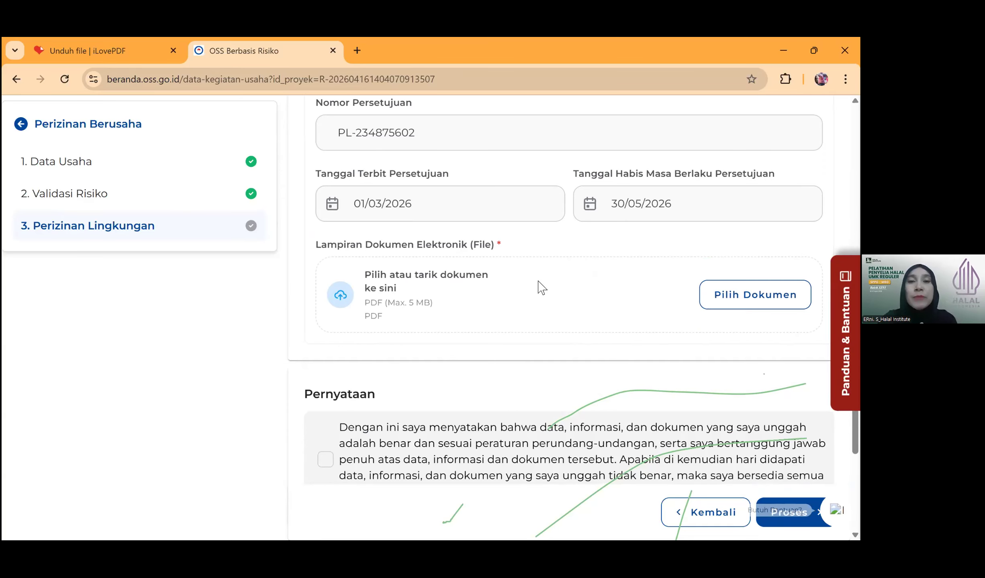
scroll(452, 250, up, 5)
scroll(453, 250, up, 5)
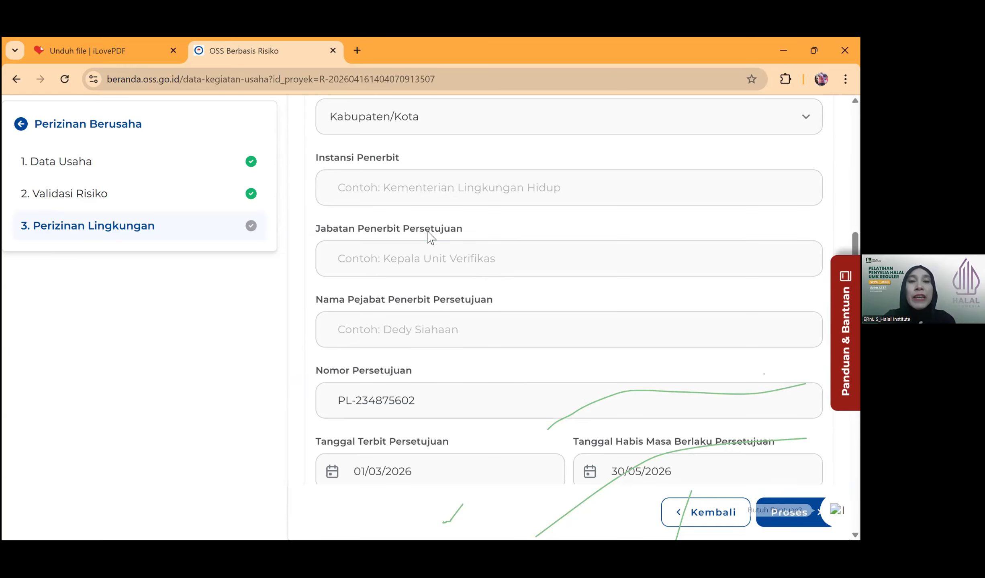
scroll(491, 265, down, 11)
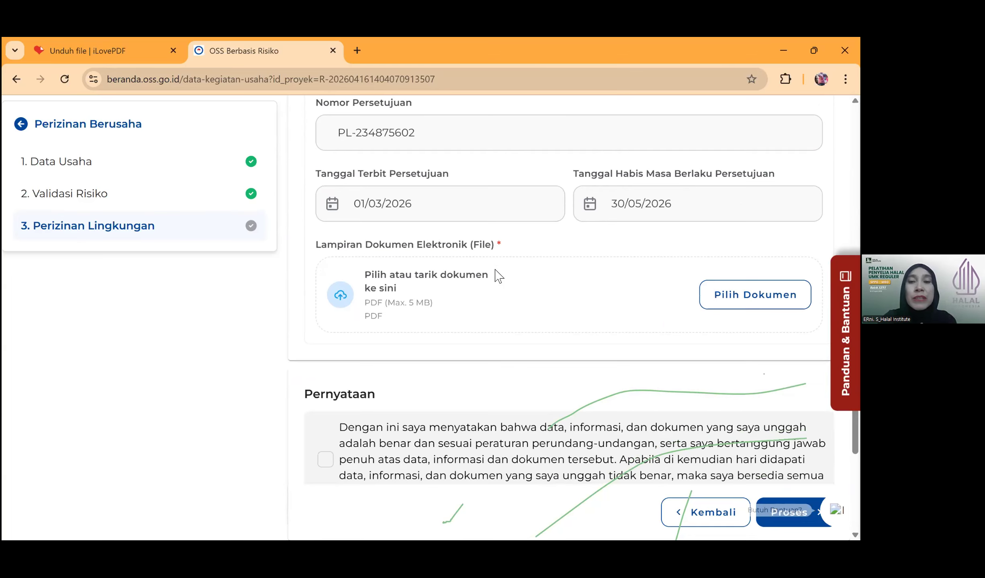
click(754, 228)
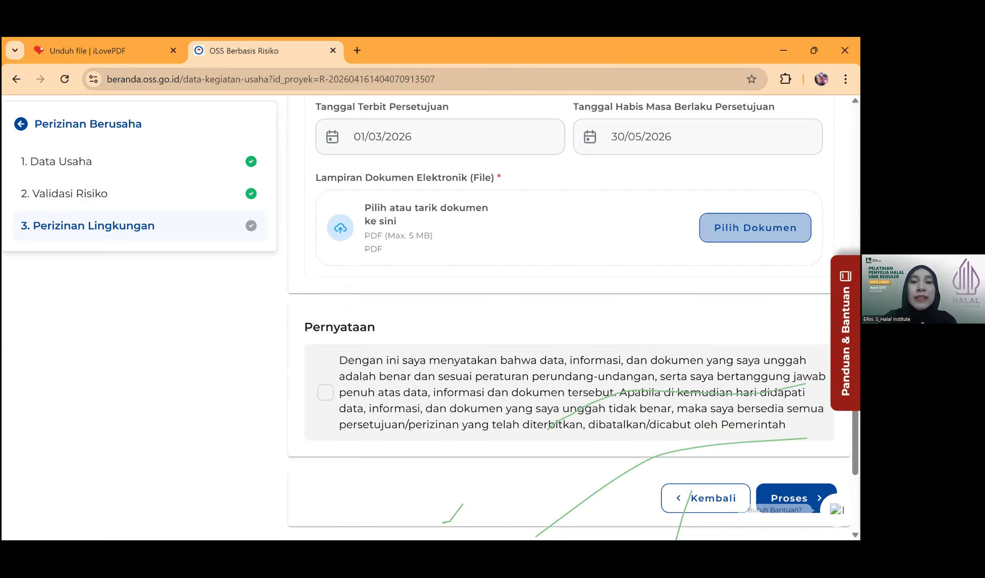
click(247, 305)
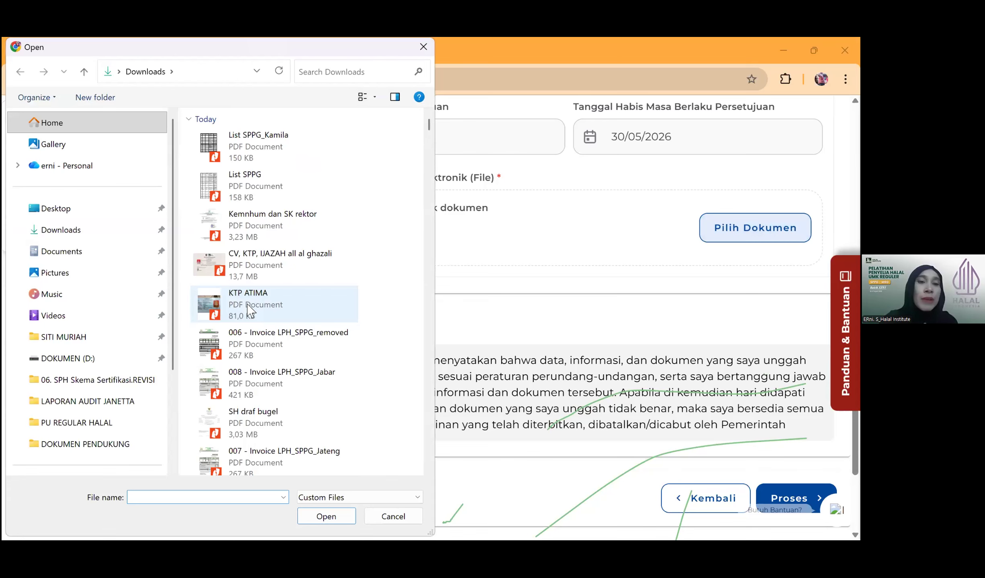
click(326, 517)
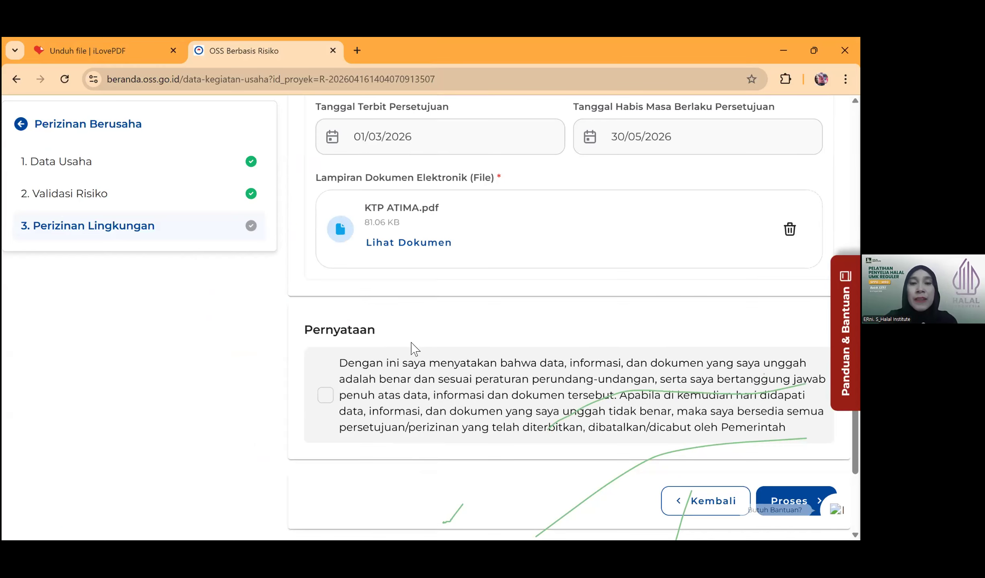
click(326, 396)
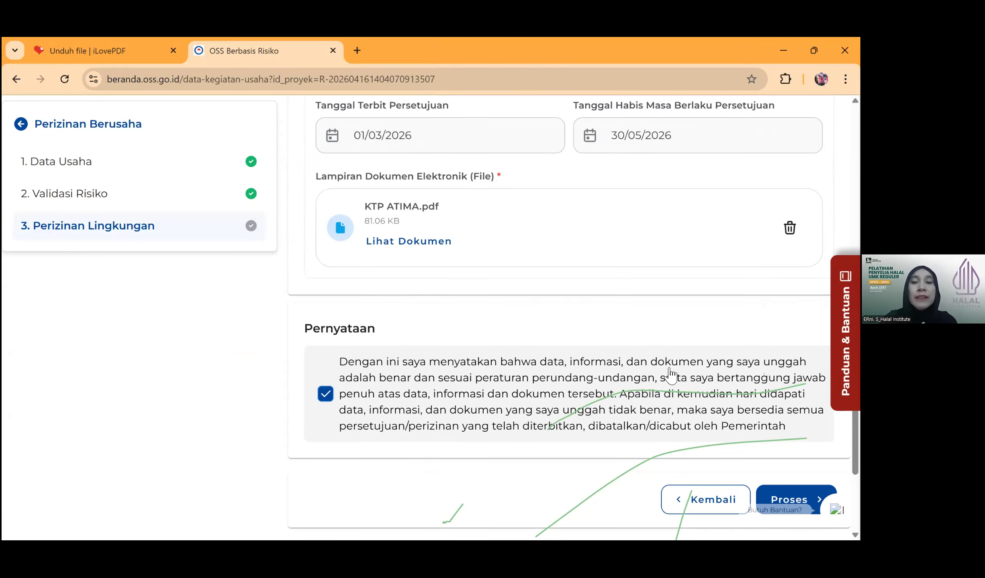
- Submit the environmental approval and confirm sending it for verification
scroll(329, 406, down, 3)
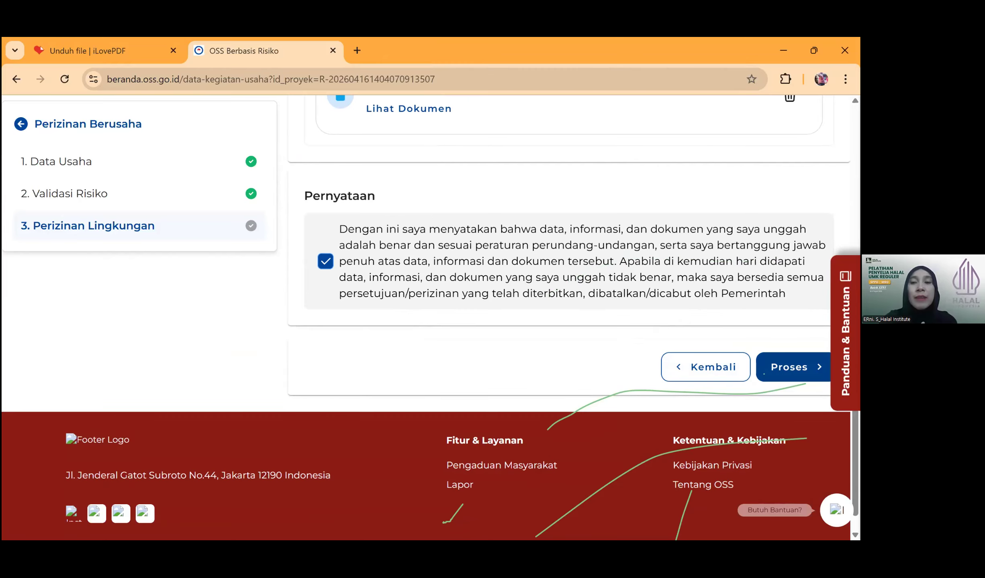
click(789, 367)
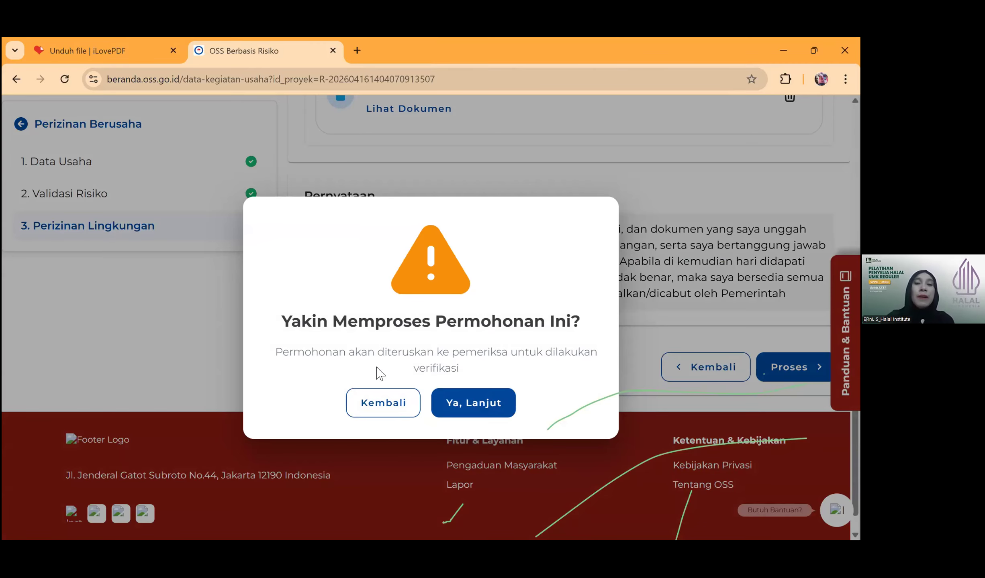
click(473, 404)
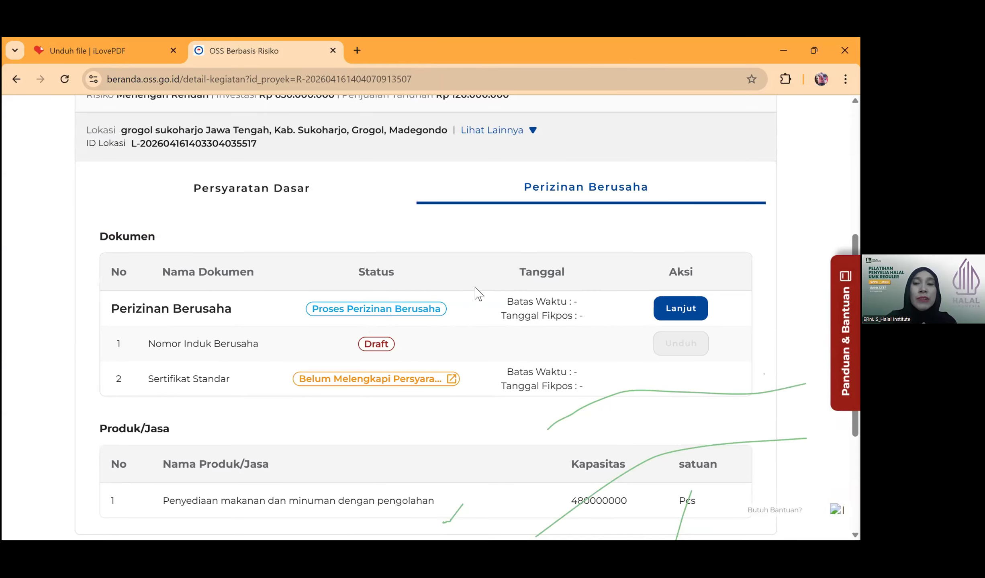
- Continue Perizinan Berusaha to step 4, Pernyataan Mandiri, with steps 1–3 complete
scroll(478, 293, down, 5)
scroll(682, 374, up, 7)
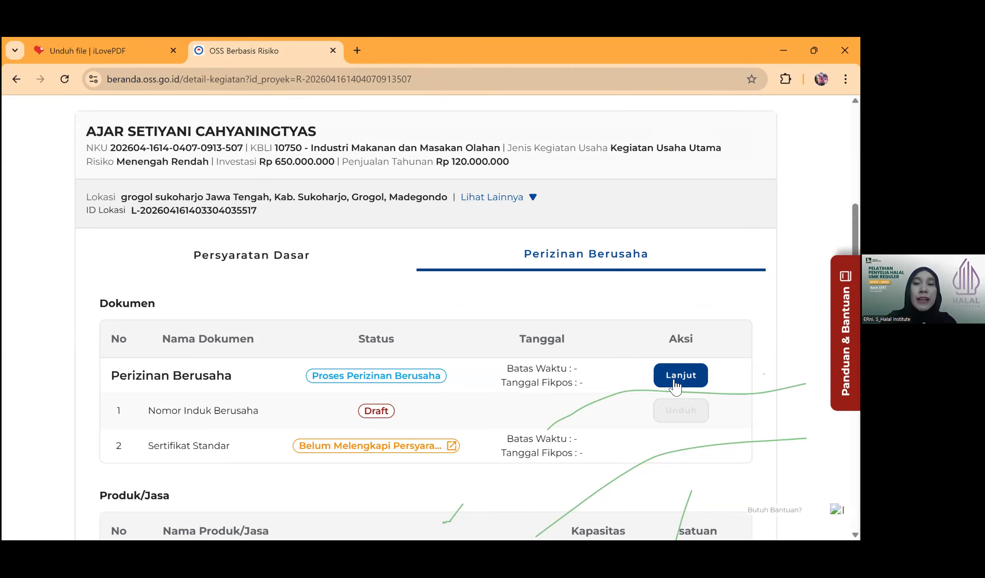
click(672, 382)
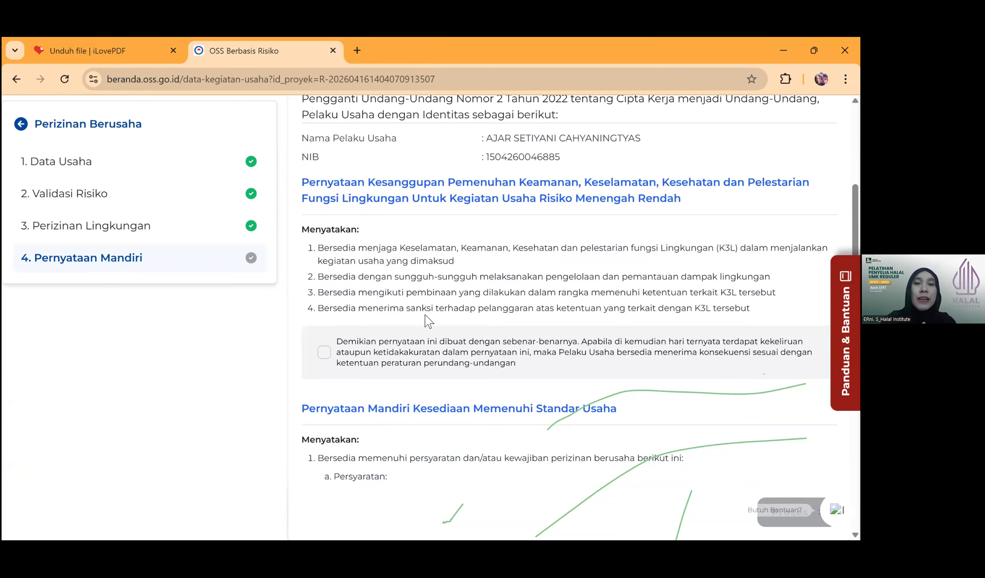
scroll(428, 321, up, 5)
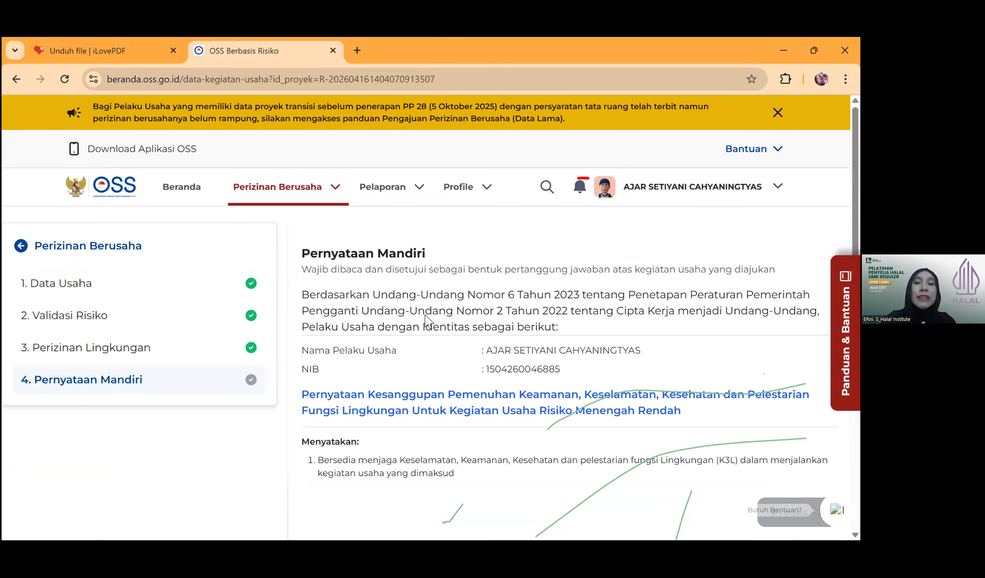
scroll(427, 317, down, 5)
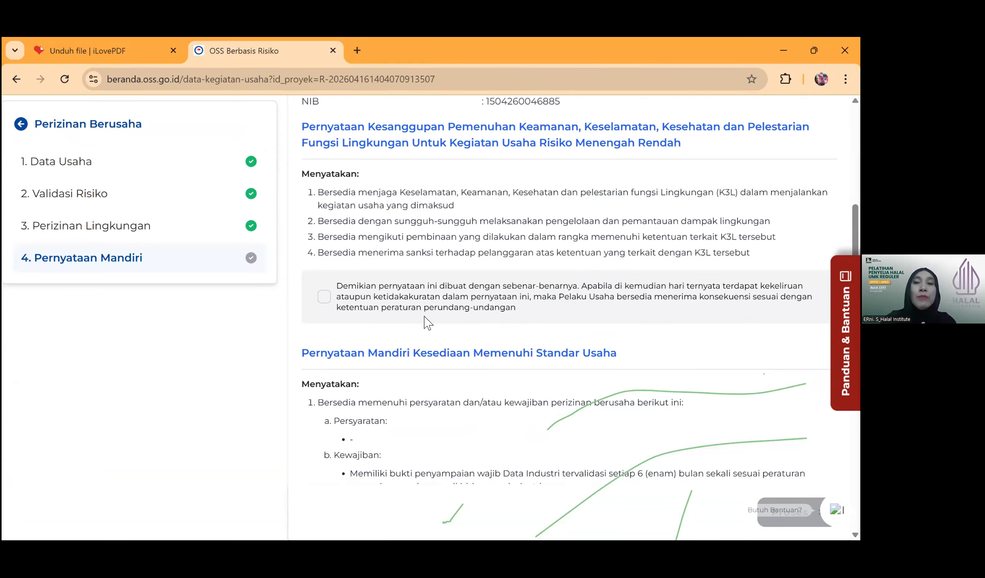
scroll(427, 322, up, 5)
scroll(401, 331, down, 3)
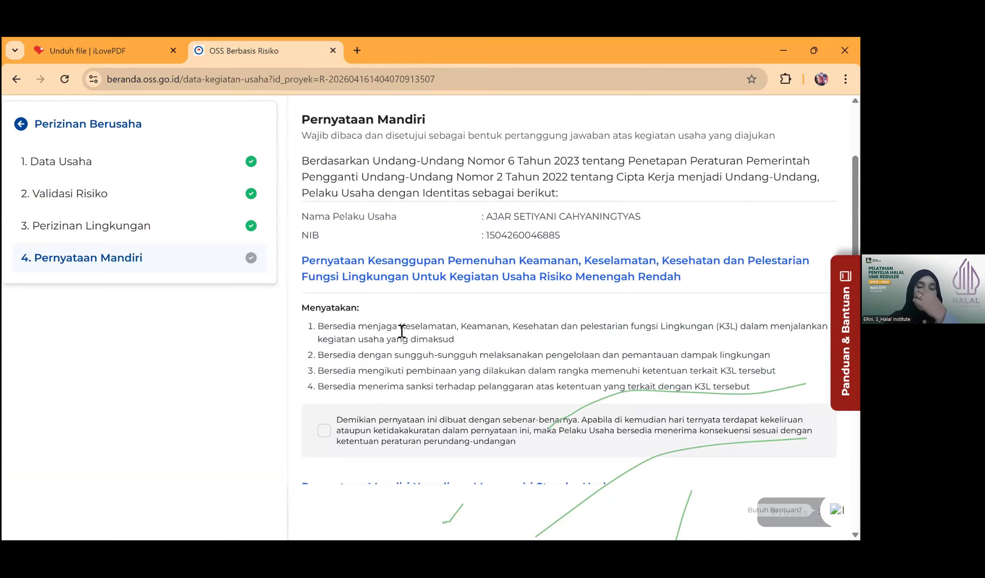
scroll(415, 359, down, 2)
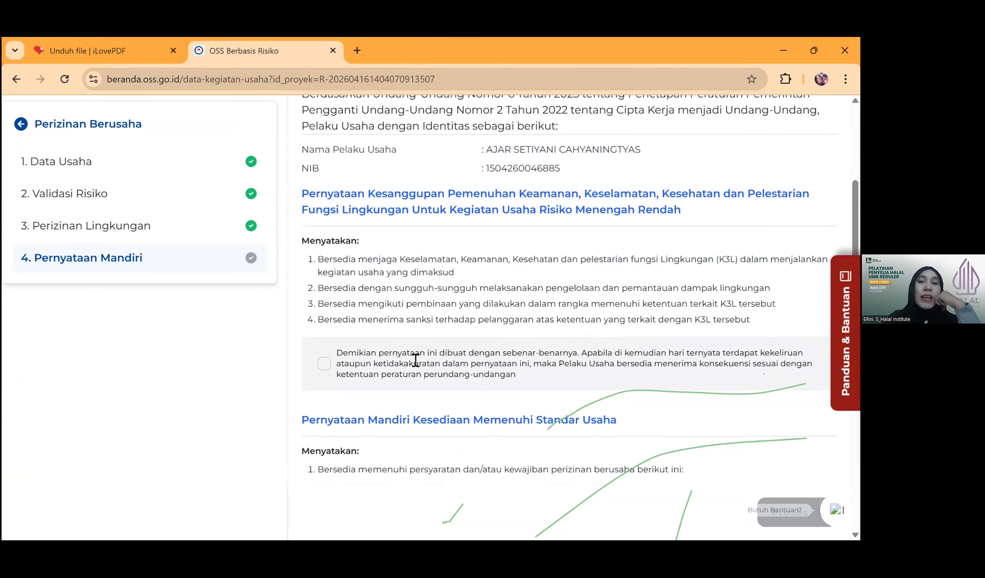
- Tick the truthfulness checkboxes under the K3L and Standar Usaha declarations
scroll(416, 360, down, 2)
click(323, 296)
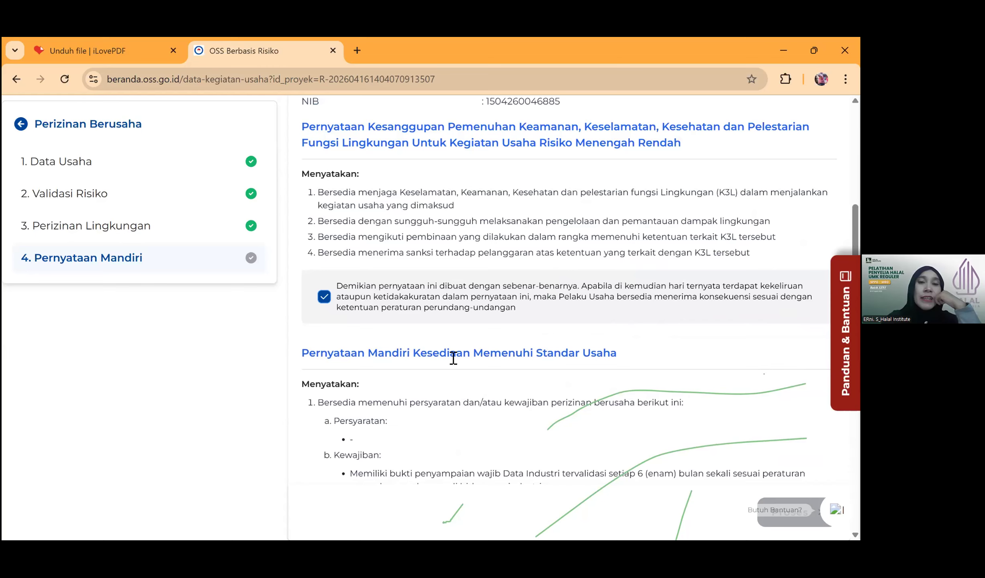
scroll(453, 358, down, 13)
click(324, 260)
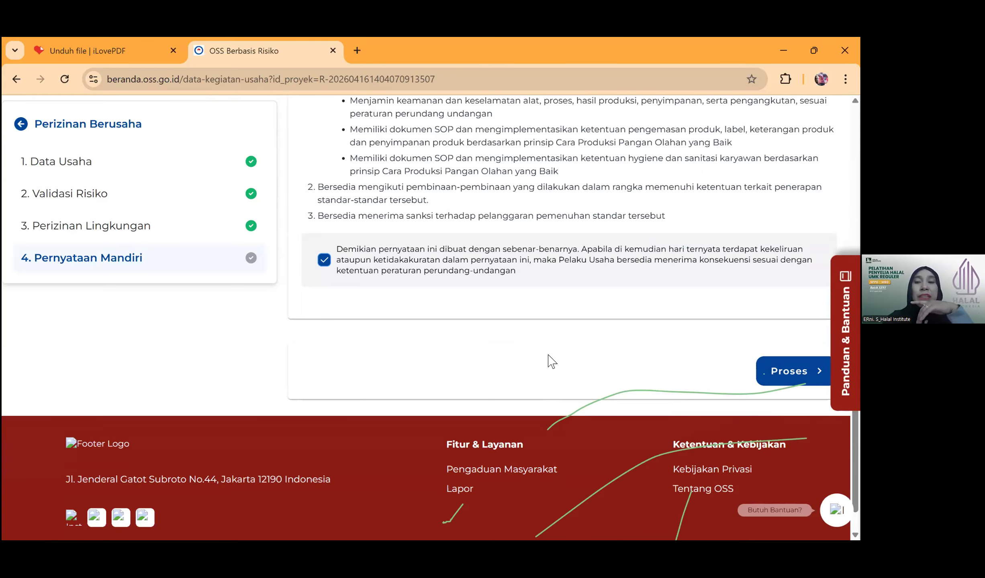
scroll(487, 340, up, 8)
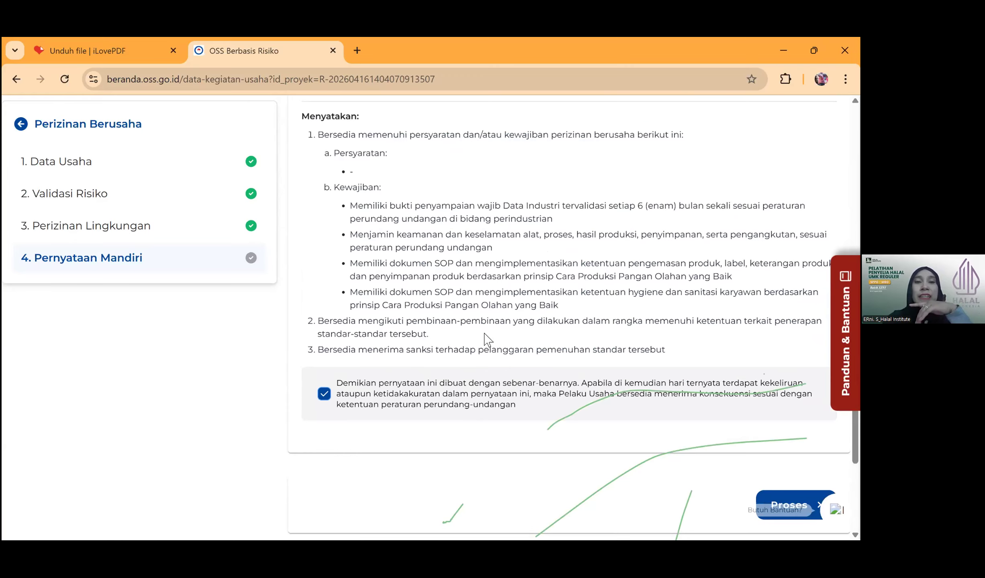
scroll(495, 339, down, 7)
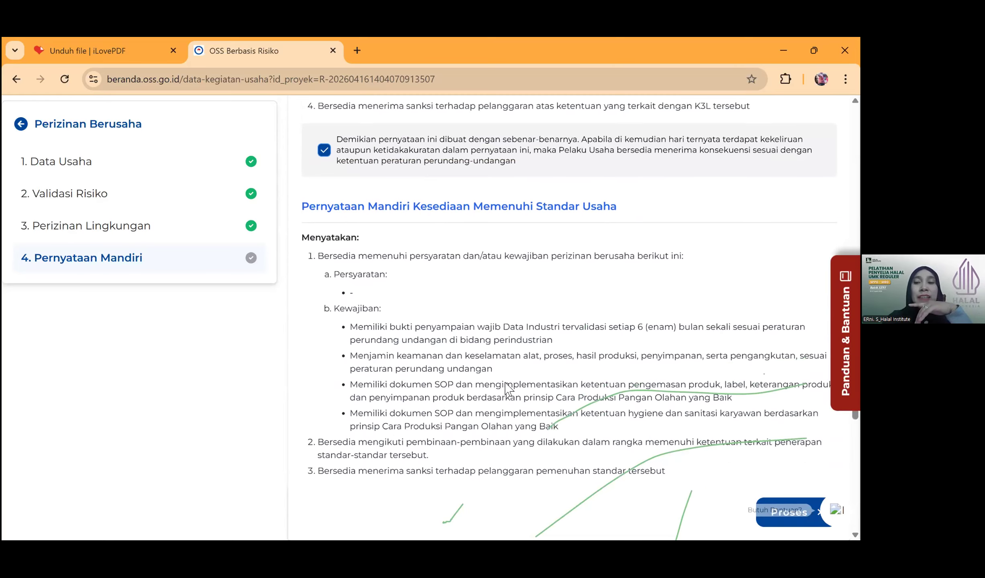
scroll(566, 352, down, 2)
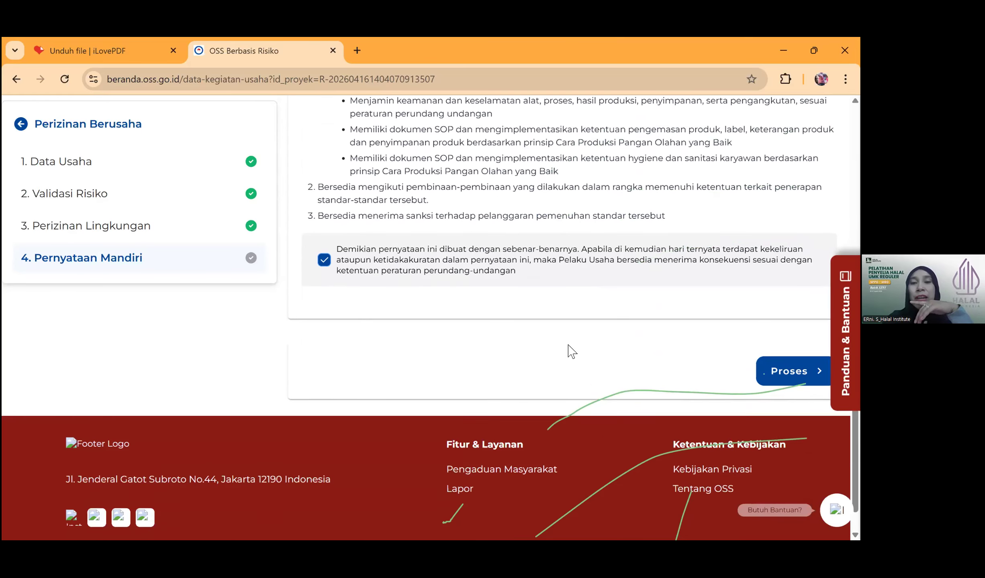
scroll(566, 352, up, 4)
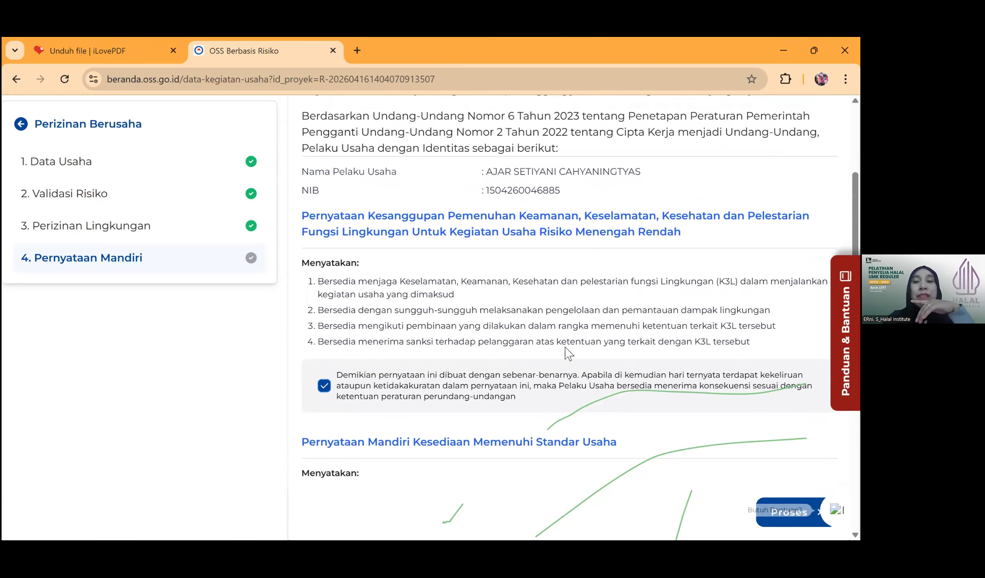
scroll(566, 354, down, 7)
scroll(563, 349, up, 7)
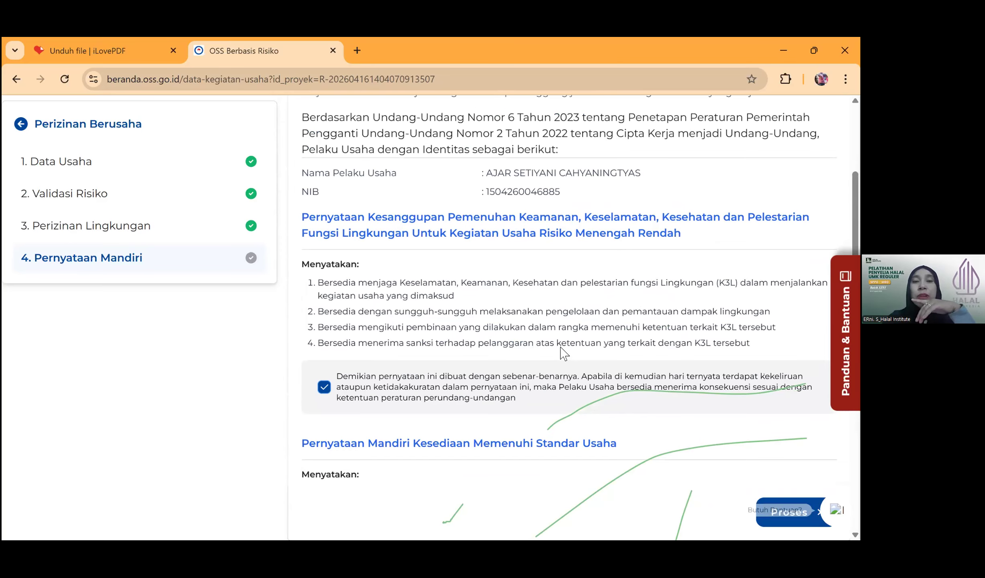
scroll(564, 353, down, 5)
scroll(461, 395, down, 9)
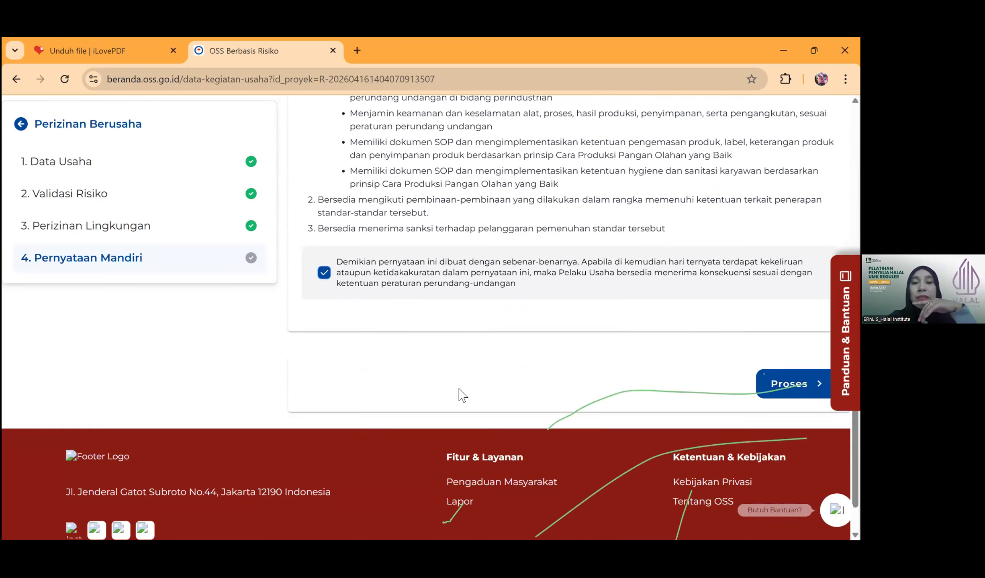
scroll(436, 416, up, 9)
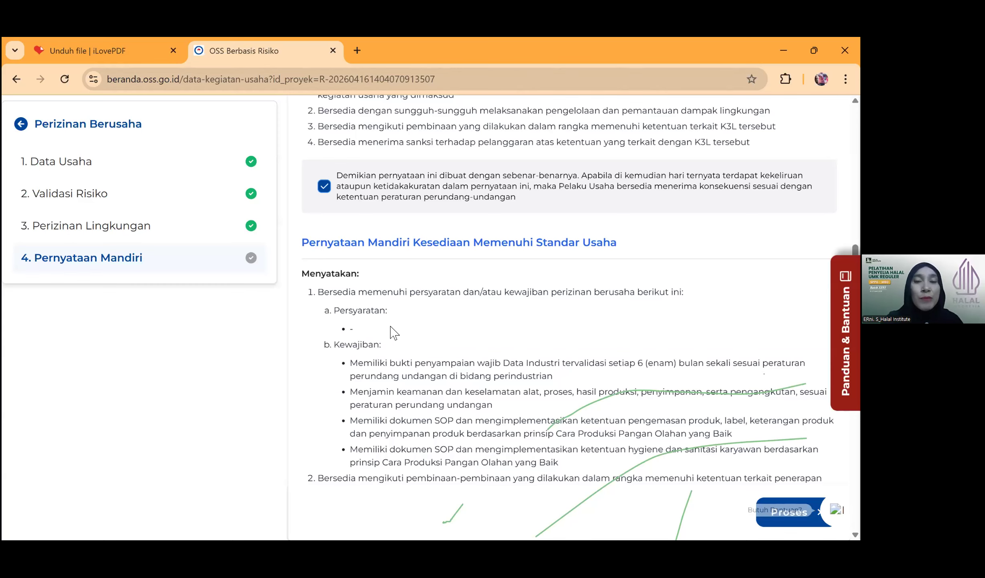
scroll(392, 328, up, 7)
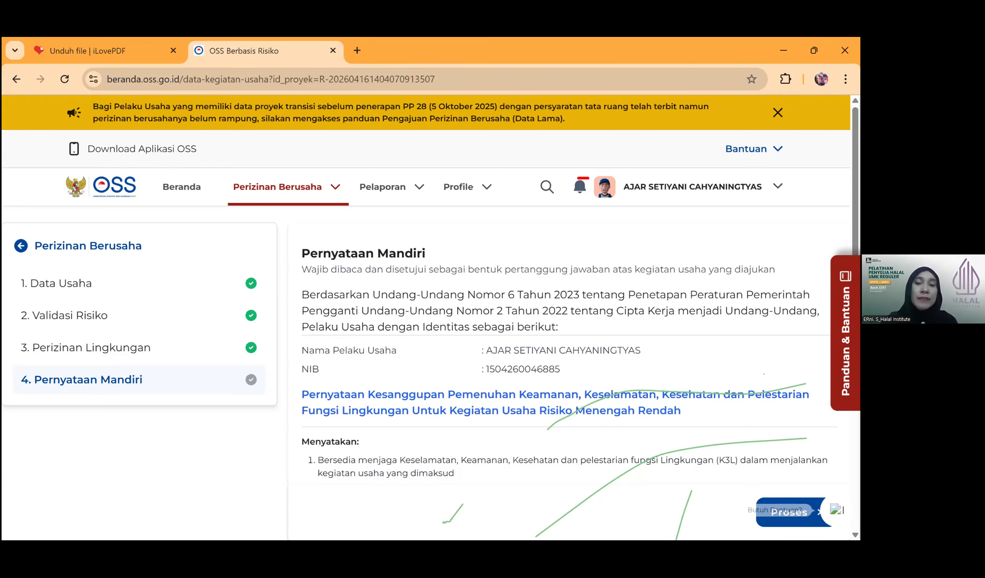
click(407, 254)
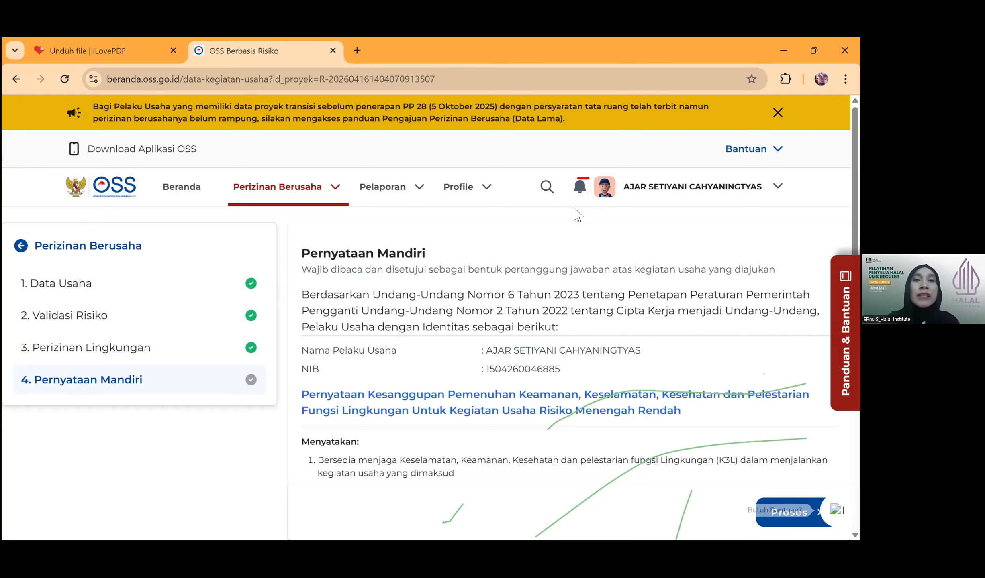
click(427, 100)
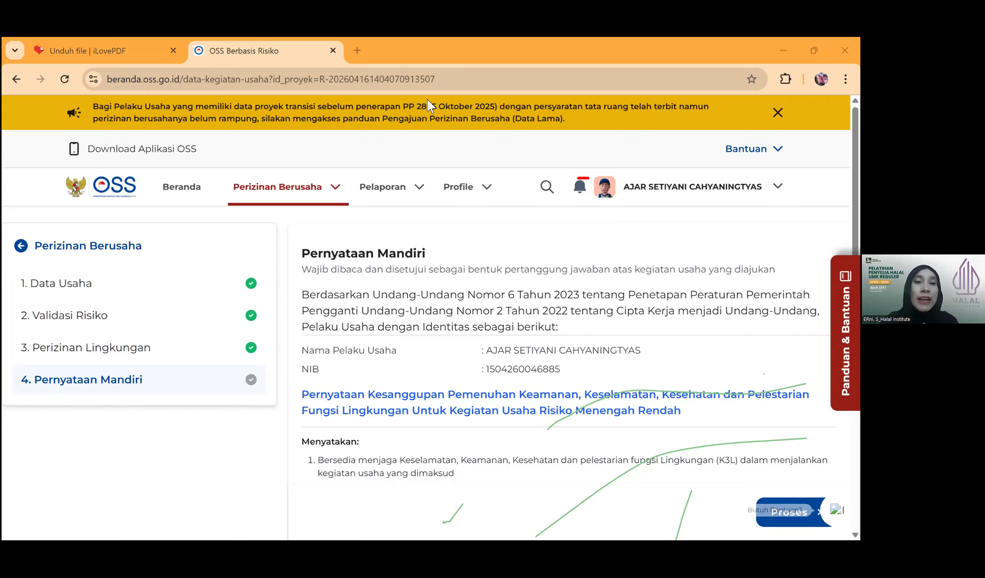